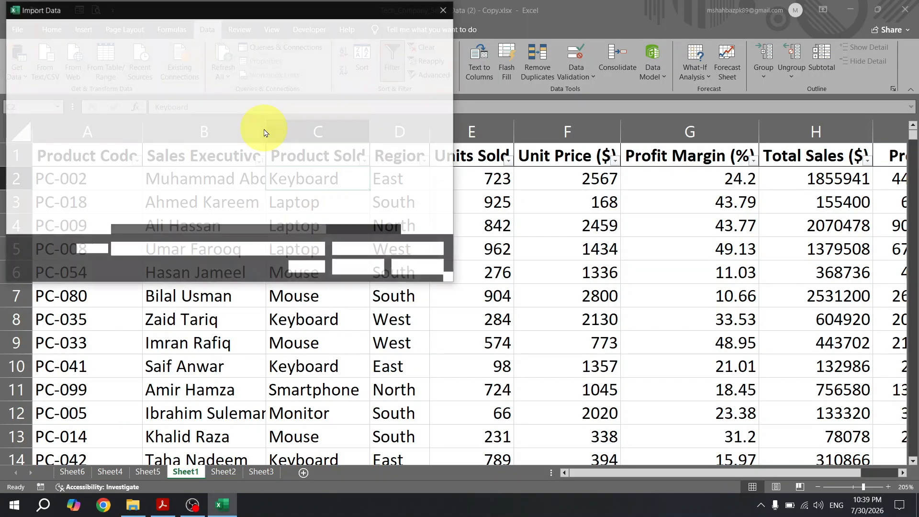
Close the Import Data window and auto-fit column B to the sales executive names
{"action": "key", "text": "Escape"}
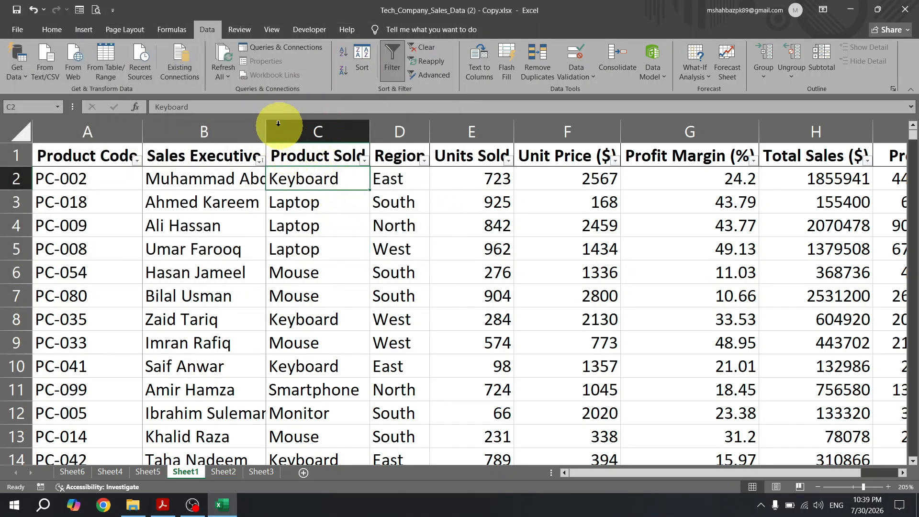
{"action": "double_click", "coordinate": [265, 132]}
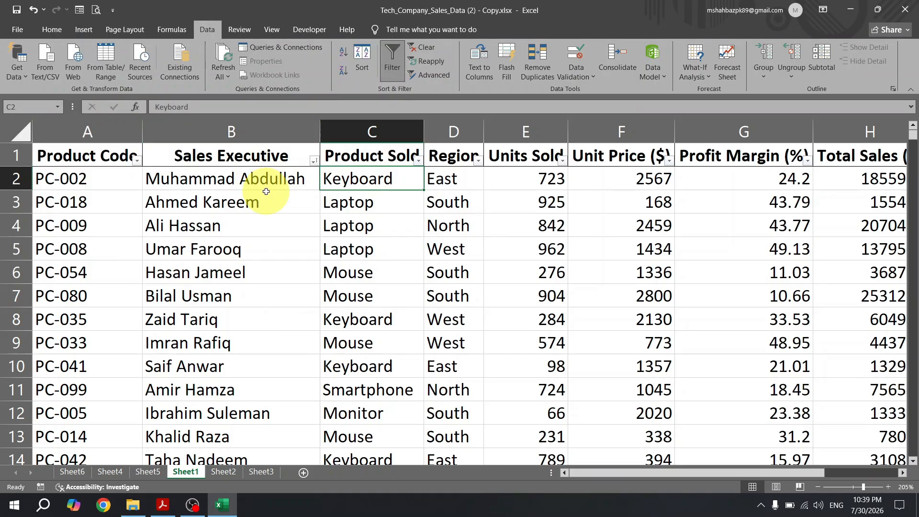
{"action": "left_click", "coordinate": [294, 207]}
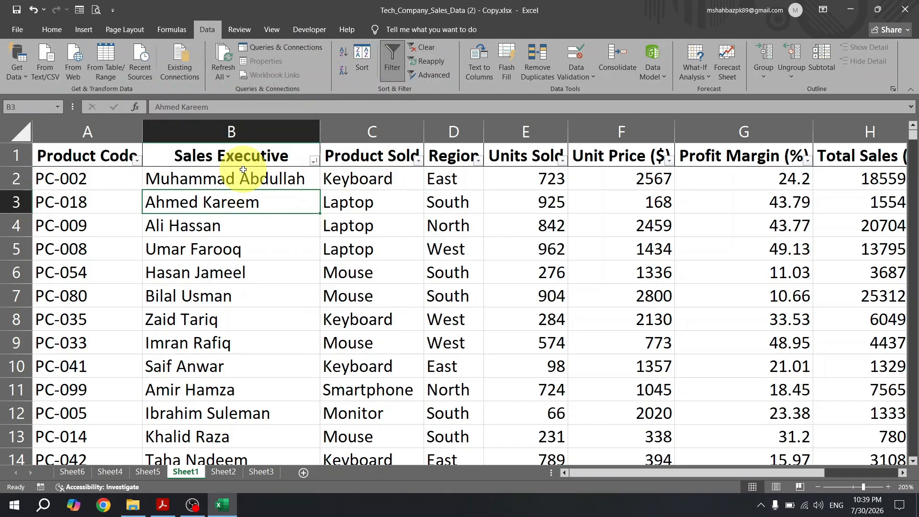
{"action": "left_click", "coordinate": [243, 170]}
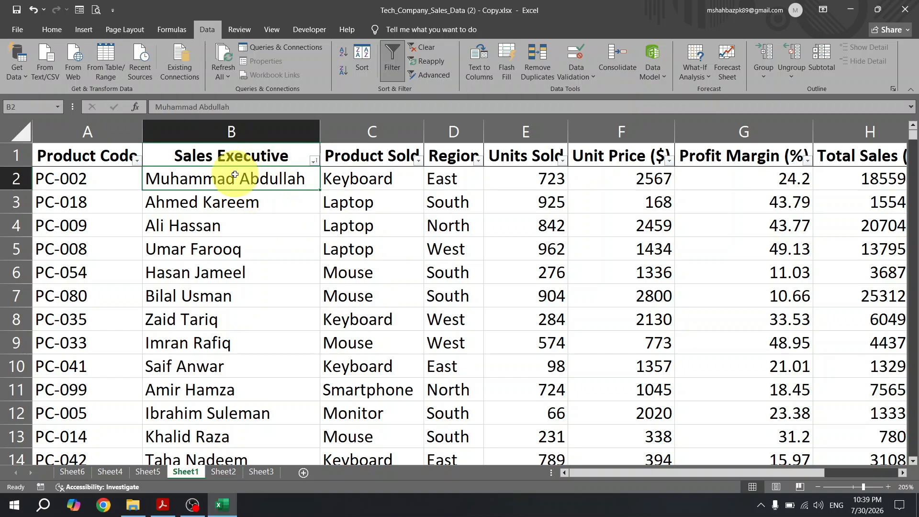
{"action": "left_click", "coordinate": [450, 221]}
{"action": "left_click", "coordinate": [338, 204]}
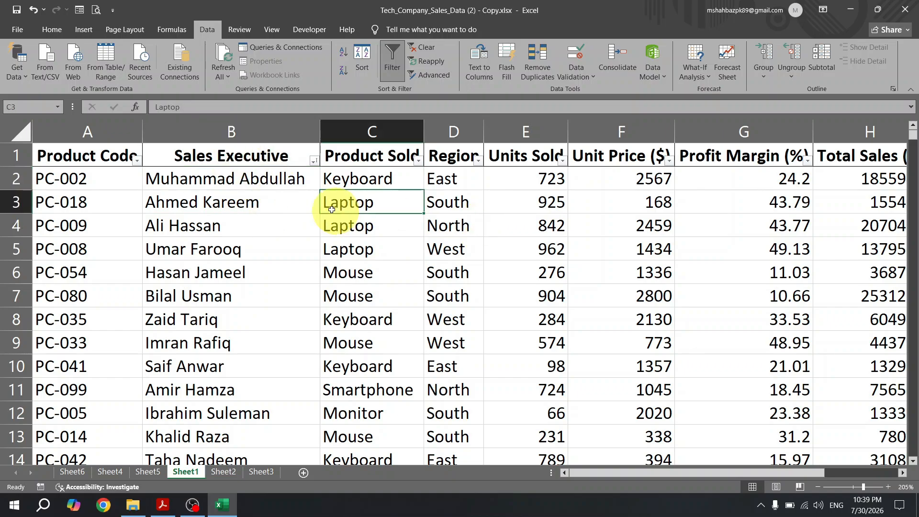
{"action": "left_click", "coordinate": [244, 194]}
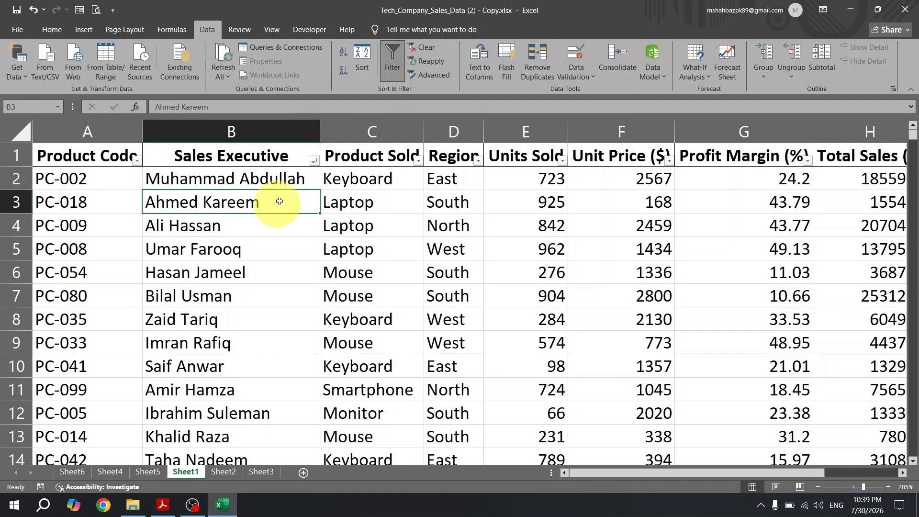
View the custom Sort settings for the sales table and close them without sorting
{"action": "left_click", "coordinate": [47, 34]}
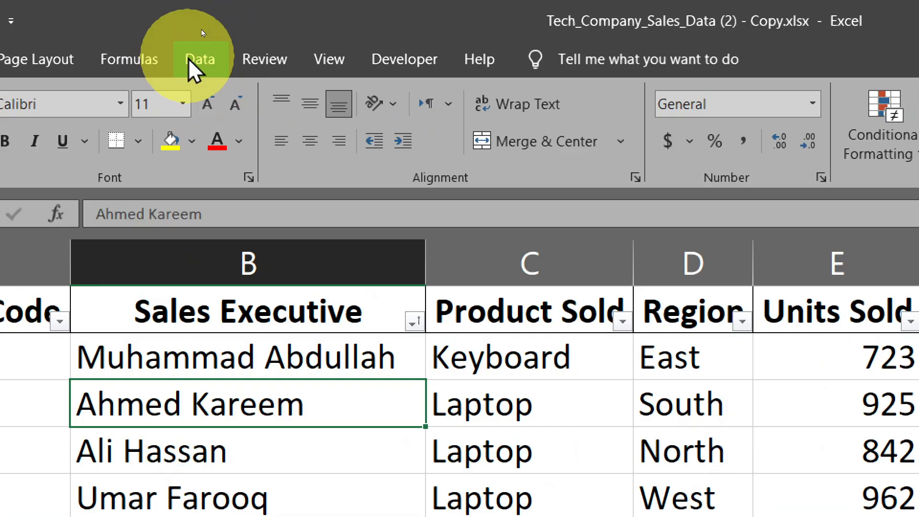
{"action": "left_click", "coordinate": [194, 60]}
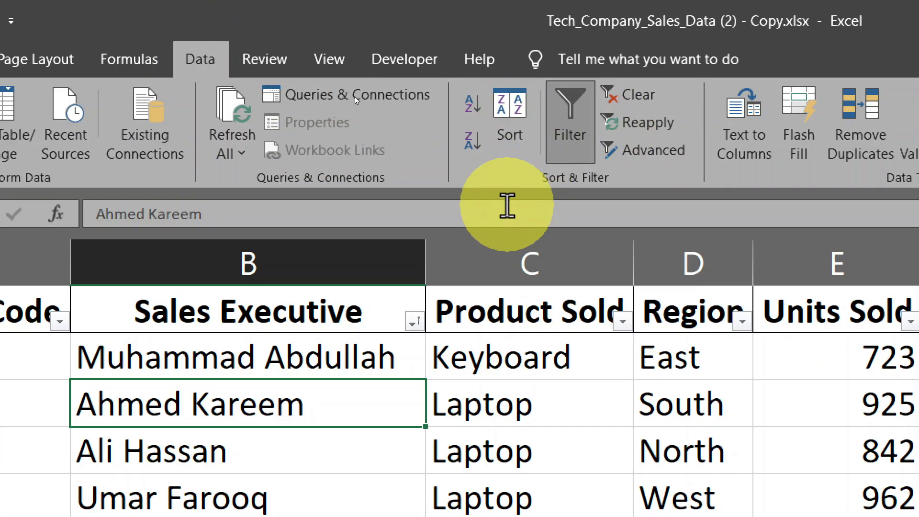
{"action": "left_click", "coordinate": [507, 125]}
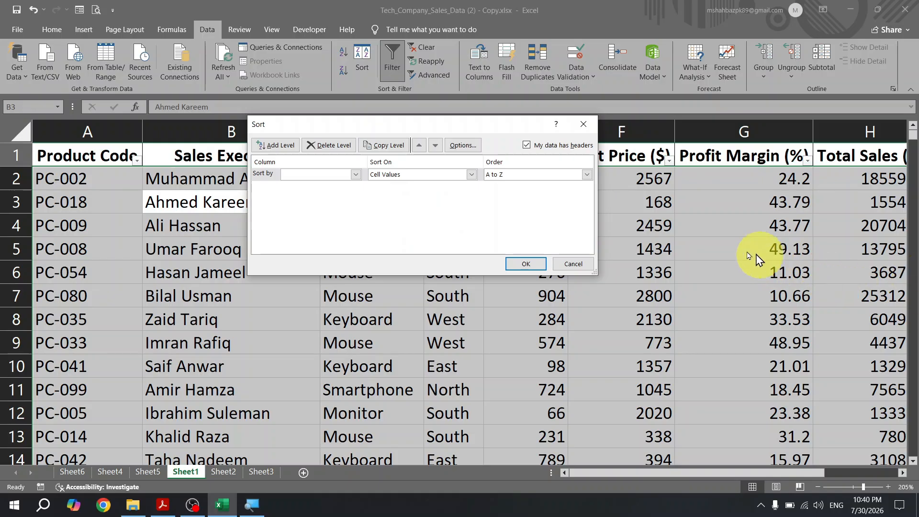
{"action": "key", "text": "Escape"}
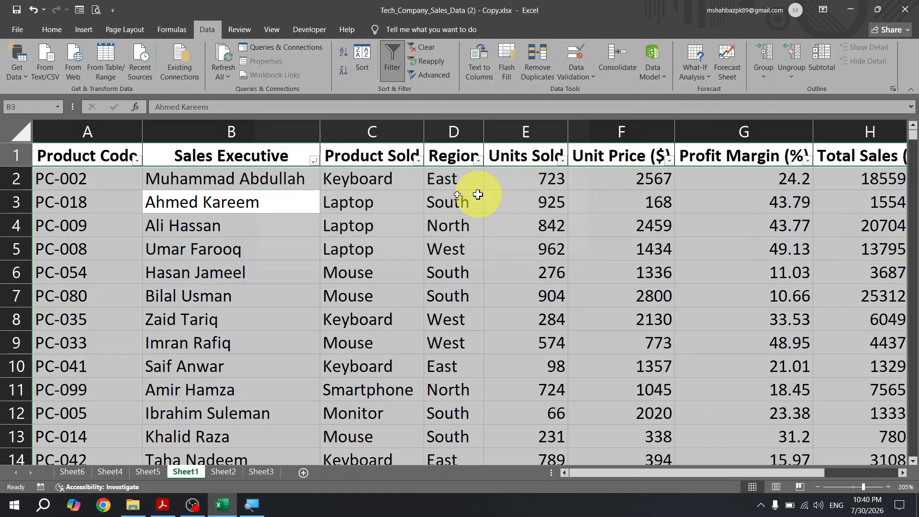
Try to start a custom sort with only the Sales Executive column selected
{"action": "left_click", "coordinate": [396, 199]}
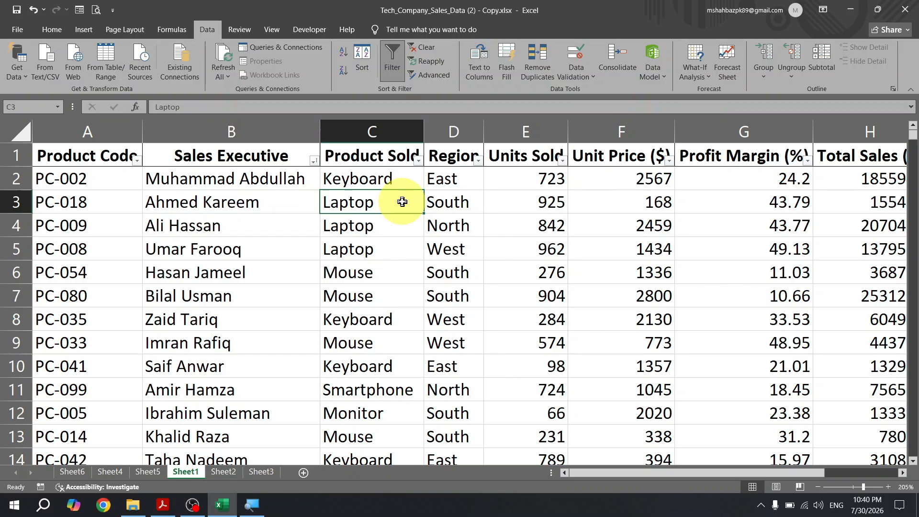
{"action": "left_click", "coordinate": [234, 155]}
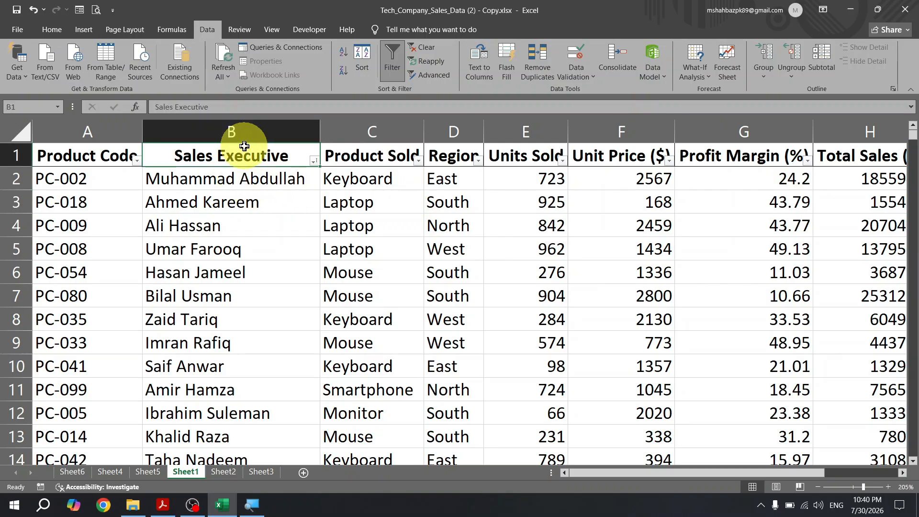
{"action": "left_click", "coordinate": [252, 134]}
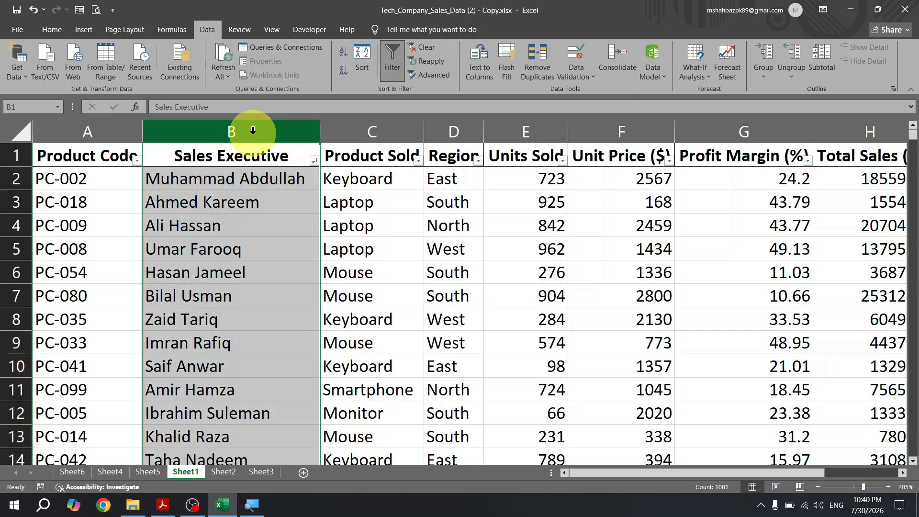
{"action": "left_click", "coordinate": [367, 61]}
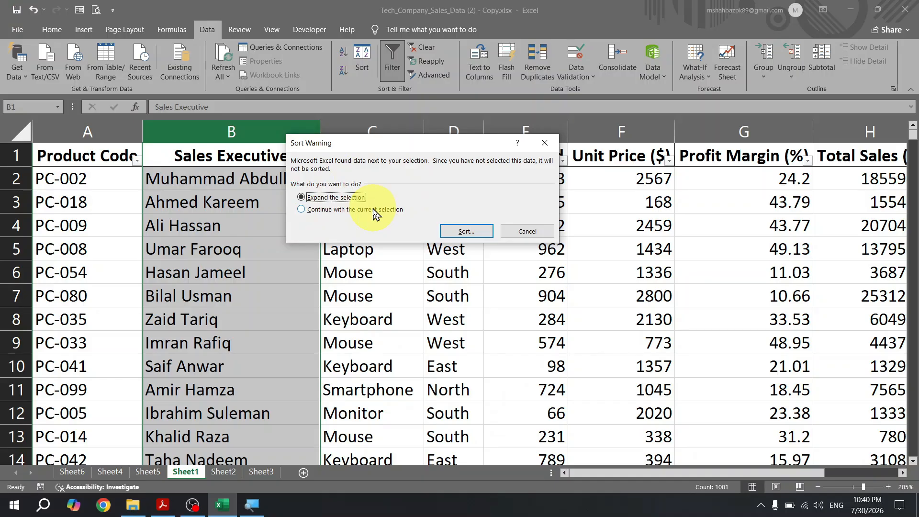
{"action": "key", "text": "Escape"}
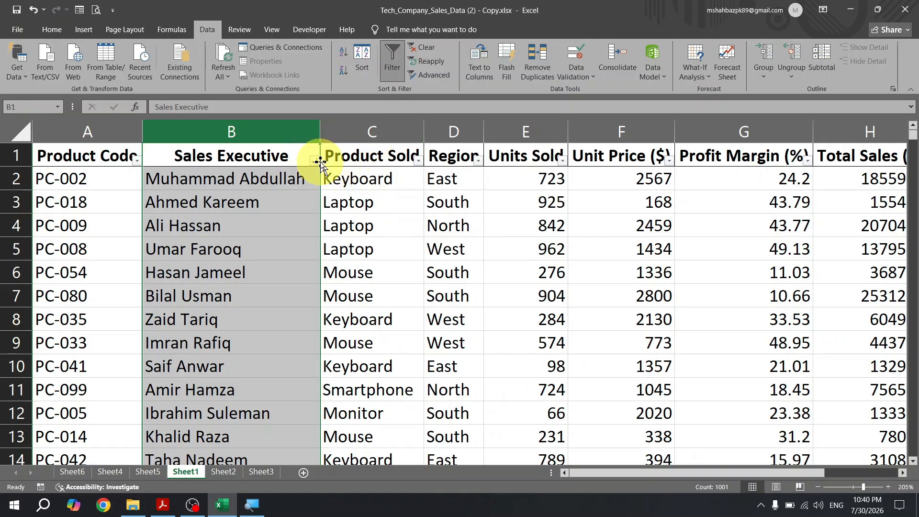
Sort the sales table by the Sales Executive column from A to Z
{"action": "left_click_drag", "start_coordinate": [330, 197], "coordinate": [330, 186]}
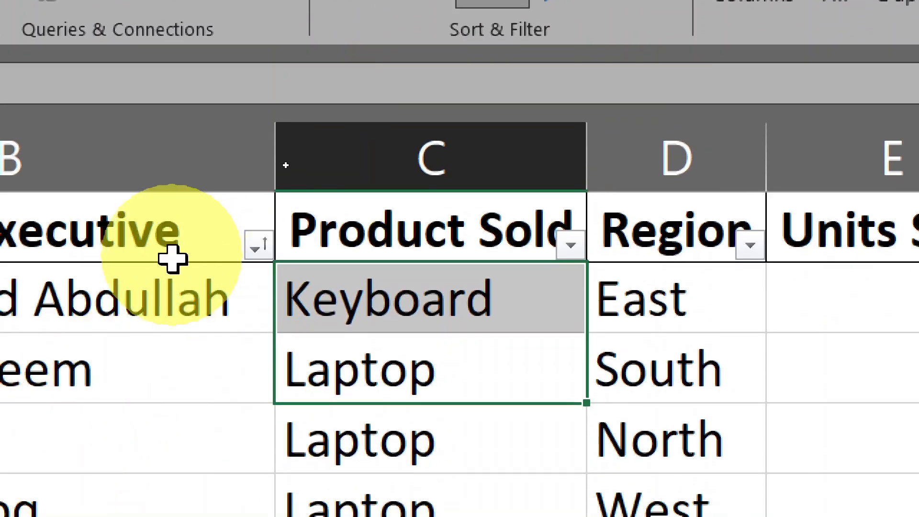
{"action": "left_click", "coordinate": [196, 481]}
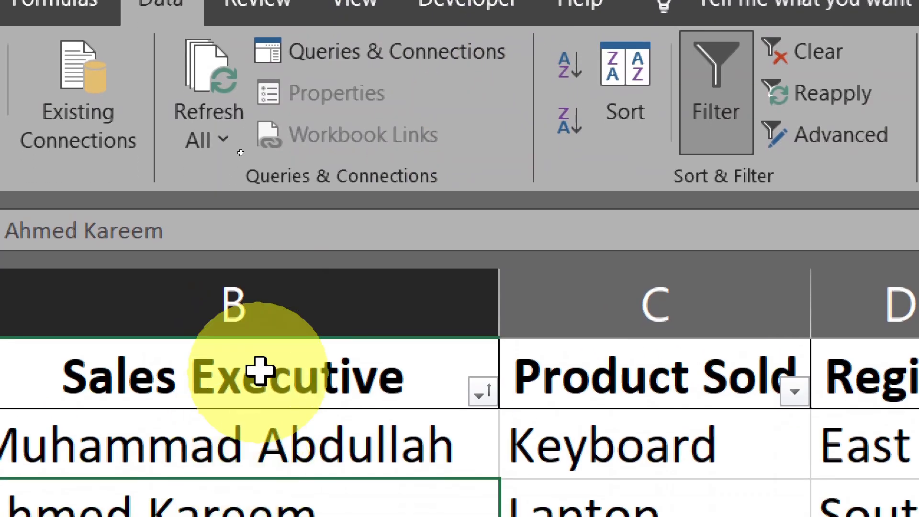
{"action": "left_click", "coordinate": [262, 376]}
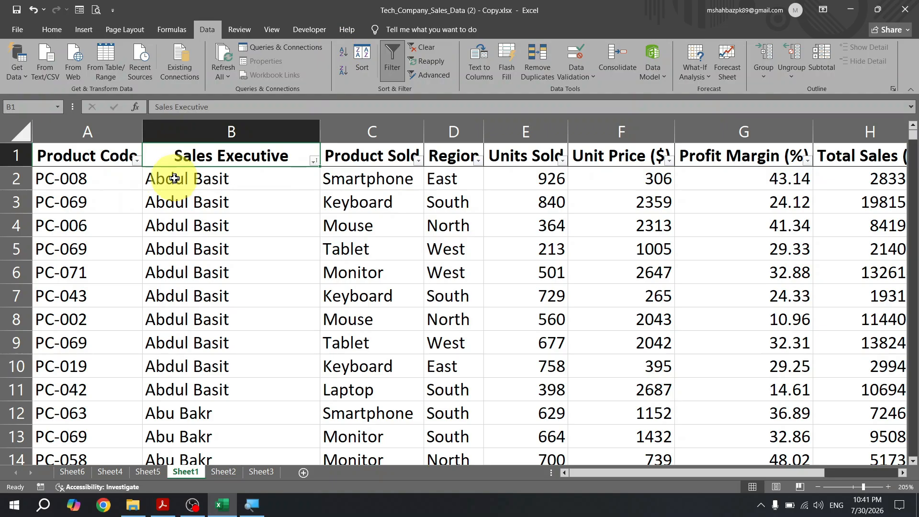
Examine the order of the names down the Sales Executive column and return to its header
{"action": "left_click", "coordinate": [212, 325]}
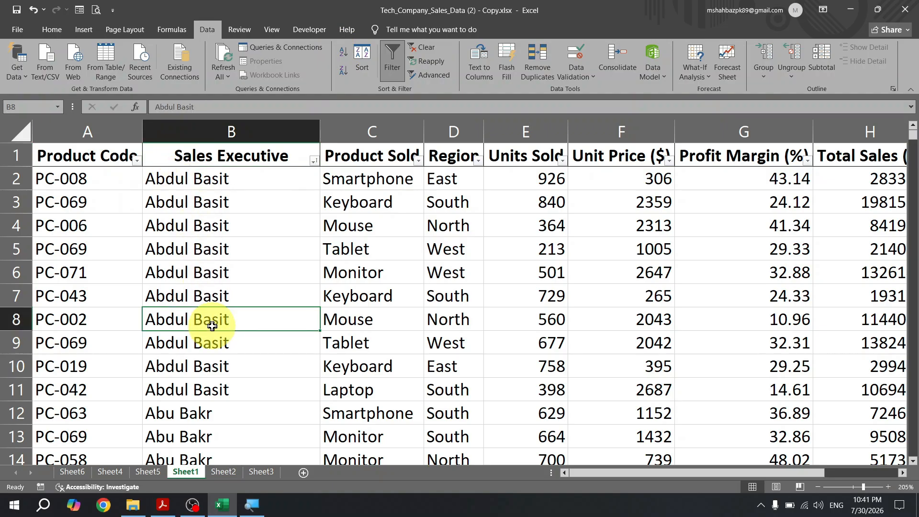
{"action": "key", "text": "Down"}
{"action": "key", "text": "Down"}
{"action": "key", "text": "Down"}
{"action": "key", "text": "Down"}
{"action": "key", "text": "Down"}
{"action": "key", "text": "Down"}
{"action": "key", "text": "Down"}
{"action": "key", "text": "Down"}
{"action": "key", "text": "Down"}
{"action": "key", "text": "Down"}
{"action": "key", "text": "Down"}
{"action": "key", "text": "Down"}
{"action": "key", "text": "Down"}
{"action": "key", "text": "Down"}
{"action": "key", "text": "Down"}
{"action": "key", "text": "Down"}
{"action": "key", "text": "Down"}
{"action": "key", "text": "Down"}
{"action": "key", "text": "Down"}
{"action": "key", "text": "Down"}
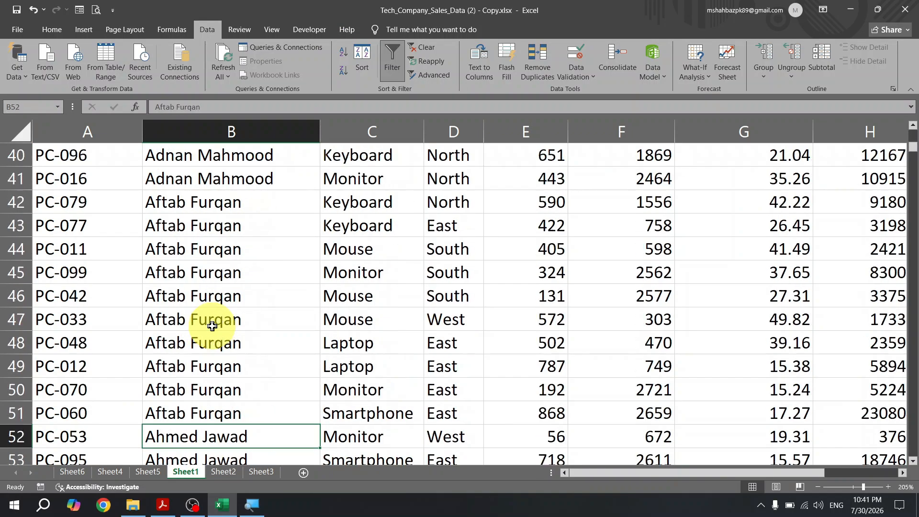
{"action": "key", "text": "Down"}
{"action": "key", "text": "Down"}
{"action": "key", "text": "Down"}
{"action": "key", "text": "Down"}
{"action": "key", "text": "Down"}
{"action": "key", "text": "Down"}
{"action": "key", "text": "Down"}
{"action": "key", "text": "Down"}
{"action": "key", "text": "Down"}
{"action": "key", "text": "Down"}
{"action": "key", "text": "Down"}
{"action": "key", "text": "Down"}
{"action": "key", "text": "Down"}
{"action": "key", "text": "Down"}
{"action": "key", "text": "Down"}
{"action": "key", "text": "Down"}
{"action": "key", "text": "Down"}
{"action": "key", "text": "Down"}
{"action": "key", "text": "Down"}
{"action": "key", "text": "Down"}
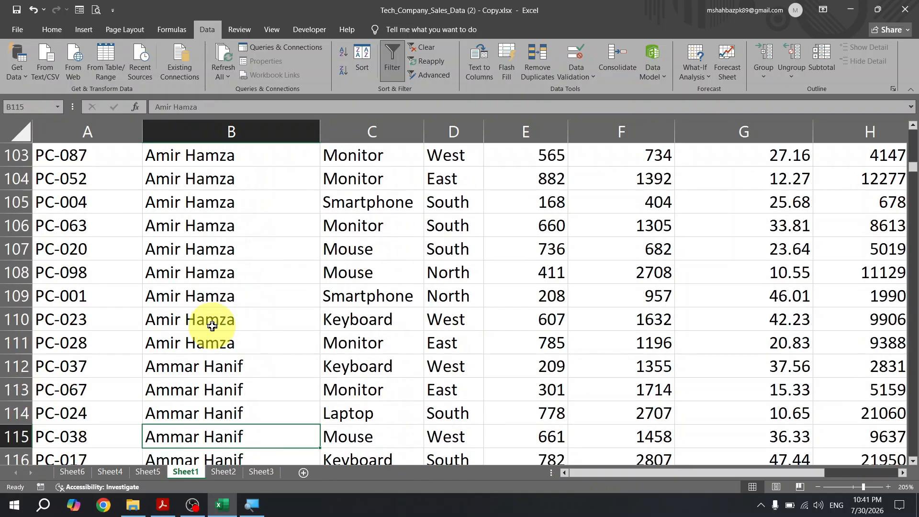
{"action": "key", "text": "Down"}
{"action": "key", "text": "Down"}
{"action": "key", "text": "Down"}
{"action": "key", "text": "Down"}
{"action": "key", "text": "Down"}
{"action": "key", "text": "Down"}
{"action": "key", "text": "Down"}
{"action": "key", "text": "Down"}
{"action": "key", "text": "Down"}
{"action": "key", "text": "Down"}
{"action": "key", "text": "Down"}
{"action": "key", "text": "Down"}
{"action": "key", "text": "Down"}
{"action": "key", "text": "Down"}
{"action": "key", "text": "Down"}
{"action": "key", "text": "Down"}
{"action": "key", "text": "Down"}
{"action": "key", "text": "Down"}
{"action": "key", "text": "Down"}
{"action": "key", "text": "Down"}
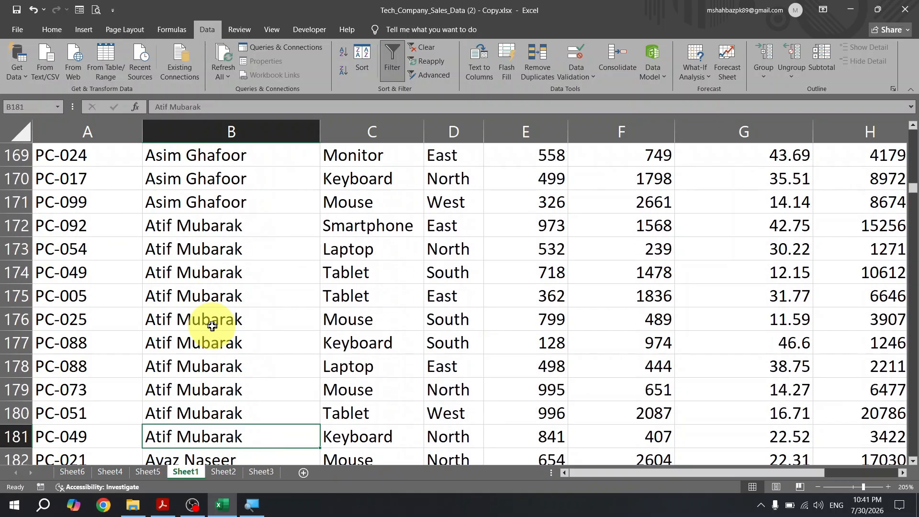
{"action": "key", "text": "Down"}
{"action": "key", "text": "Down"}
{"action": "key", "text": "Down"}
{"action": "key", "text": "Down"}
{"action": "key", "text": "Down"}
{"action": "key", "text": "Down"}
{"action": "key", "text": "Down"}
{"action": "key", "text": "Down"}
{"action": "key", "text": "Down"}
{"action": "key", "text": "Down"}
{"action": "key", "text": "Down"}
{"action": "key", "text": "Down"}
{"action": "key", "text": "Down"}
{"action": "key", "text": "Down"}
{"action": "key", "text": "Down"}
{"action": "key", "text": "Down"}
{"action": "key", "text": "Down"}
{"action": "key", "text": "Down"}
{"action": "key", "text": "Down"}
{"action": "key", "text": "Down"}
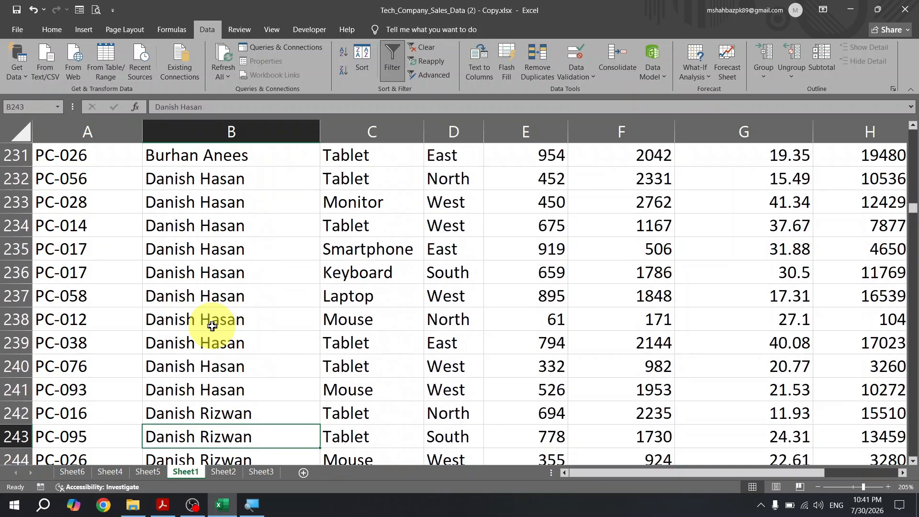
{"action": "key", "text": "Down"}
{"action": "key", "text": "Down"}
{"action": "key", "text": "Down"}
{"action": "key", "text": "Down"}
{"action": "key", "text": "Down"}
{"action": "key", "text": "Down"}
{"action": "key", "text": "Down"}
{"action": "key", "text": "Down"}
{"action": "key", "text": "Down"}
{"action": "key", "text": "Down"}
{"action": "key", "text": "Down"}
{"action": "key", "text": "Down"}
{"action": "key", "text": "Down"}
{"action": "key", "text": "Down"}
{"action": "key", "text": "Down"}
{"action": "key", "text": "Down"}
{"action": "key", "text": "Down"}
{"action": "key", "text": "Down"}
{"action": "key", "text": "Down"}
{"action": "key", "text": "Down"}
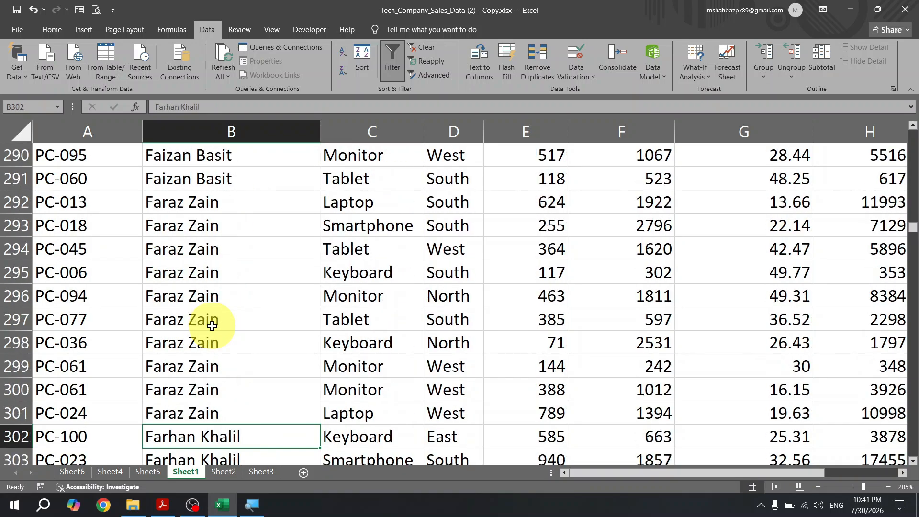
{"action": "key", "text": "ctrl+Up"}
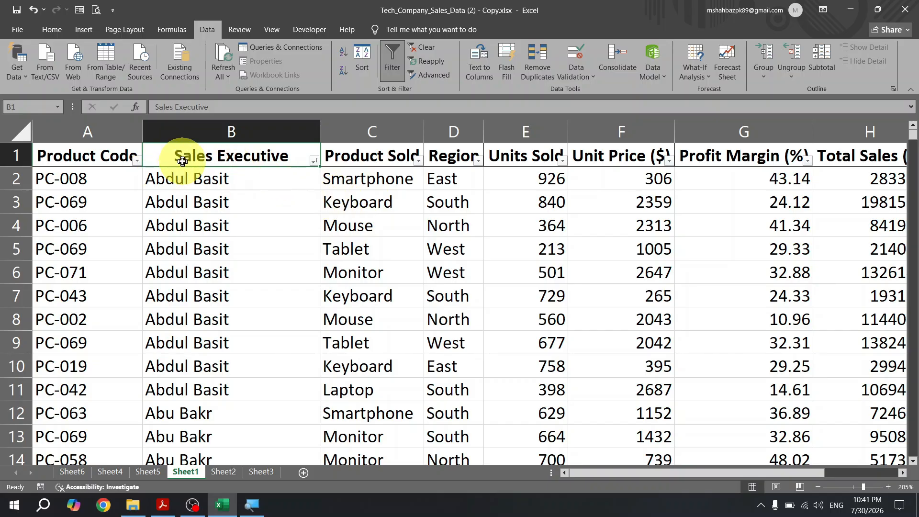
Sort the sales table by the Sales Executive column from Z to A
{"action": "left_click", "coordinate": [371, 159]}
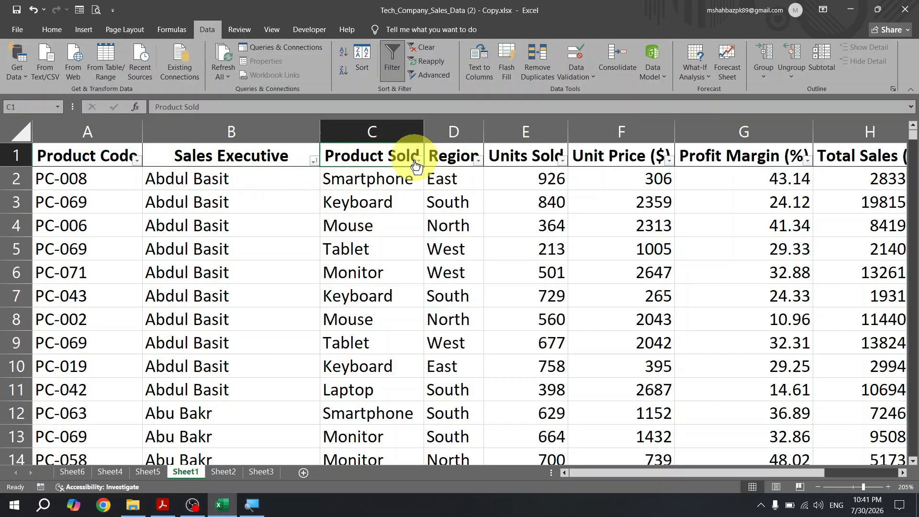
{"action": "left_click", "coordinate": [224, 162]}
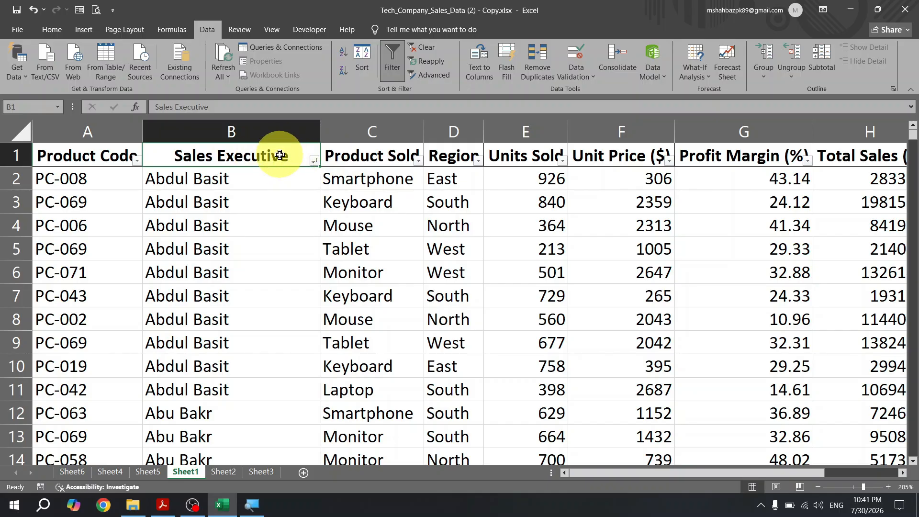
{"action": "left_click", "coordinate": [343, 71]}
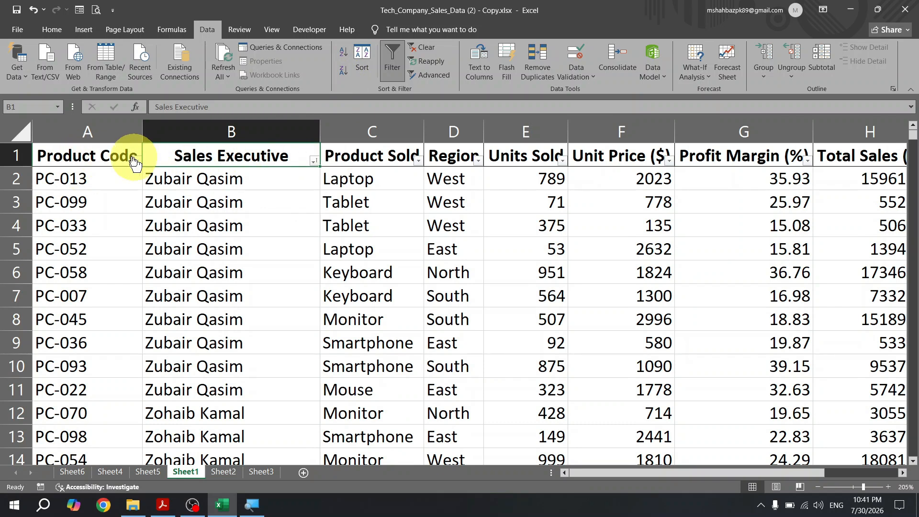
Sort the sales table by the Product Code column from A to Z
{"action": "left_click", "coordinate": [101, 155]}
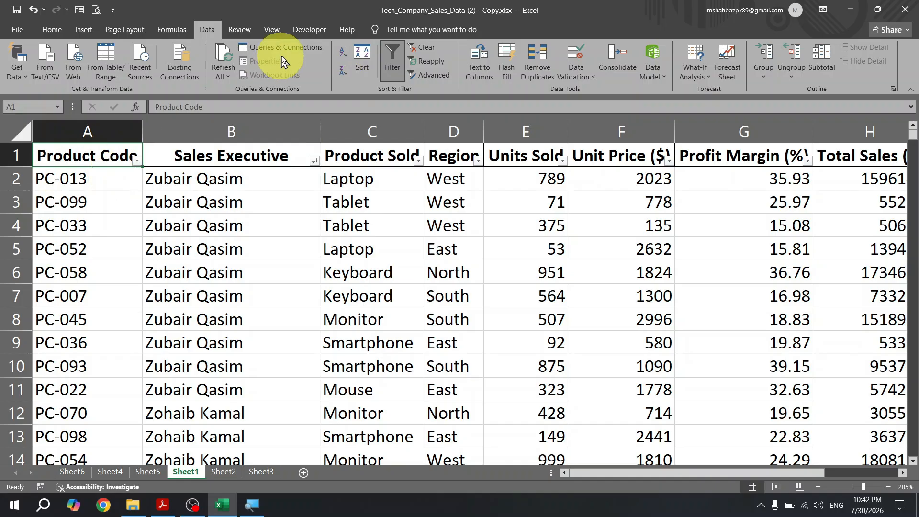
{"action": "left_click", "coordinate": [343, 59]}
{"action": "left_click_drag", "start_coordinate": [93, 168], "coordinate": [154, 81]}
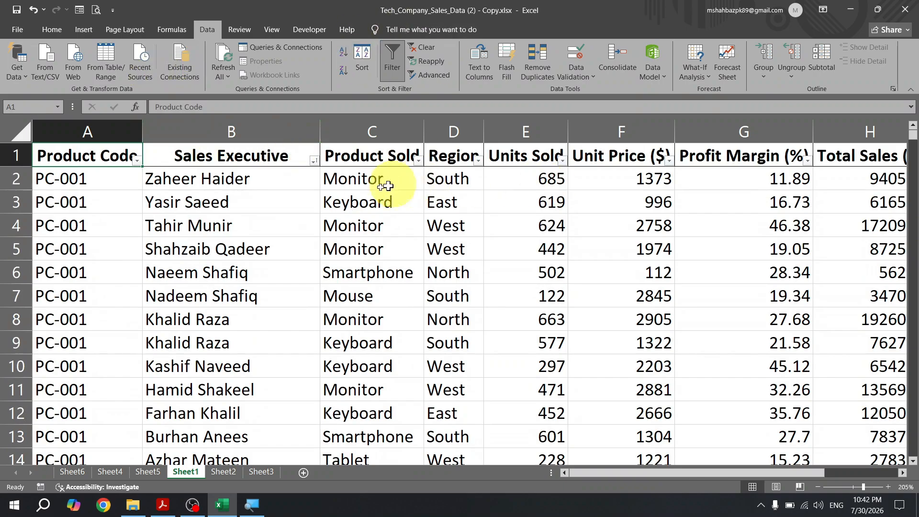
Try to start a custom sort with the whole sales table selected
{"action": "left_click", "coordinate": [288, 193]}
{"action": "left_click", "coordinate": [358, 193]}
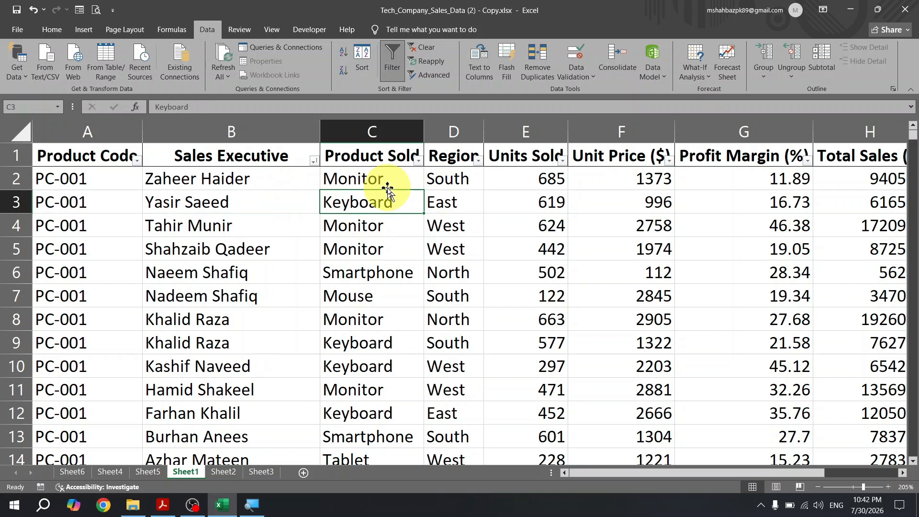
{"action": "key", "text": "ctrl+a"}
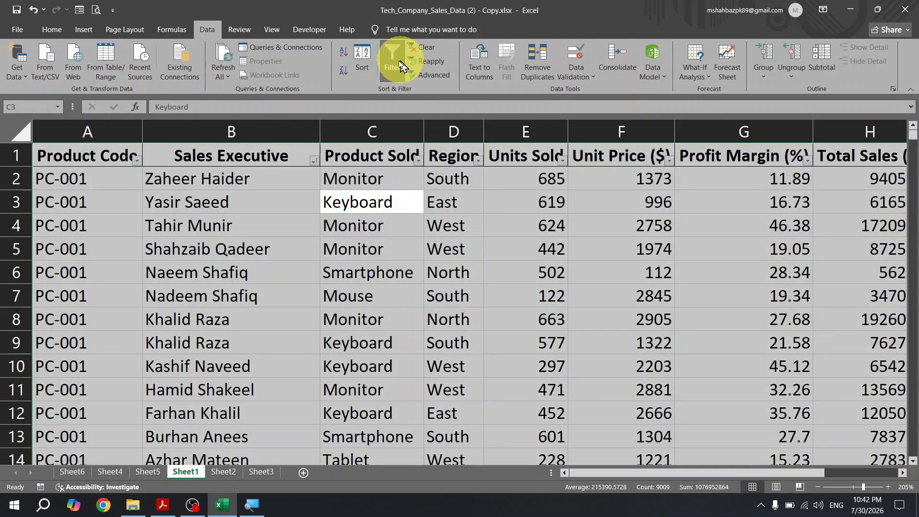
{"action": "left_click", "coordinate": [362, 67]}
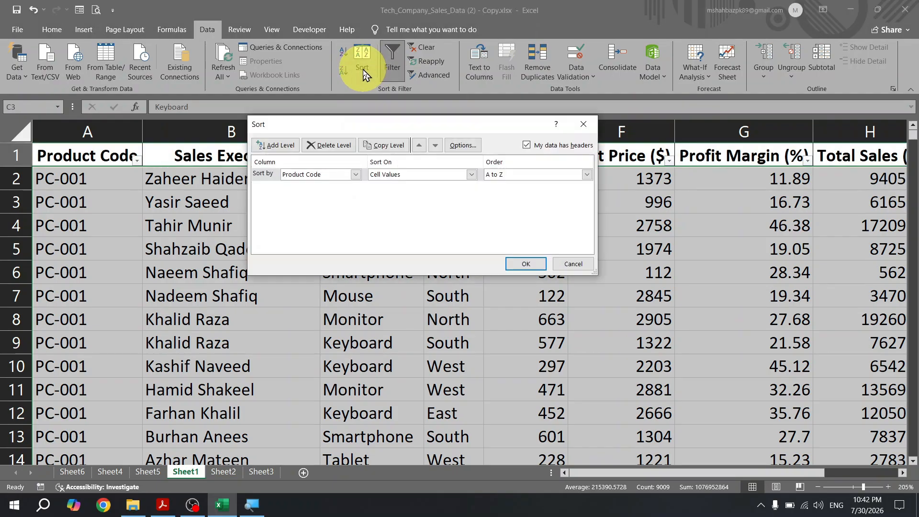
{"action": "key", "text": "Escape"}
Try starting a custom sort from different single cells in the Product Sold column and dismiss it each time
{"action": "left_click", "coordinate": [379, 235]}
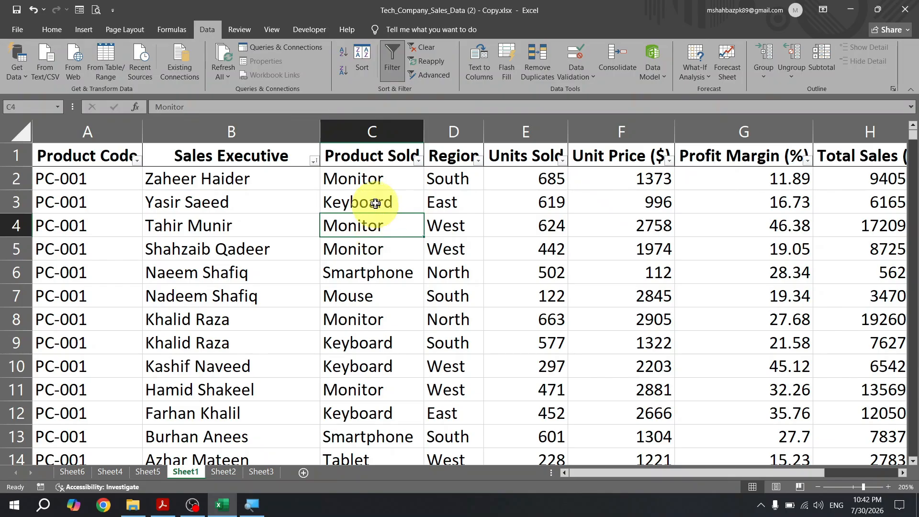
{"action": "left_click", "coordinate": [368, 67]}
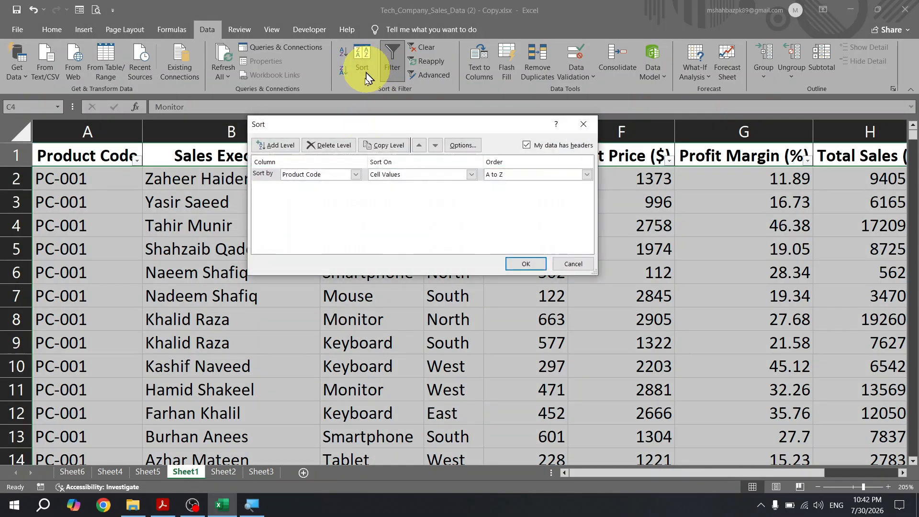
{"action": "key", "text": "Return"}
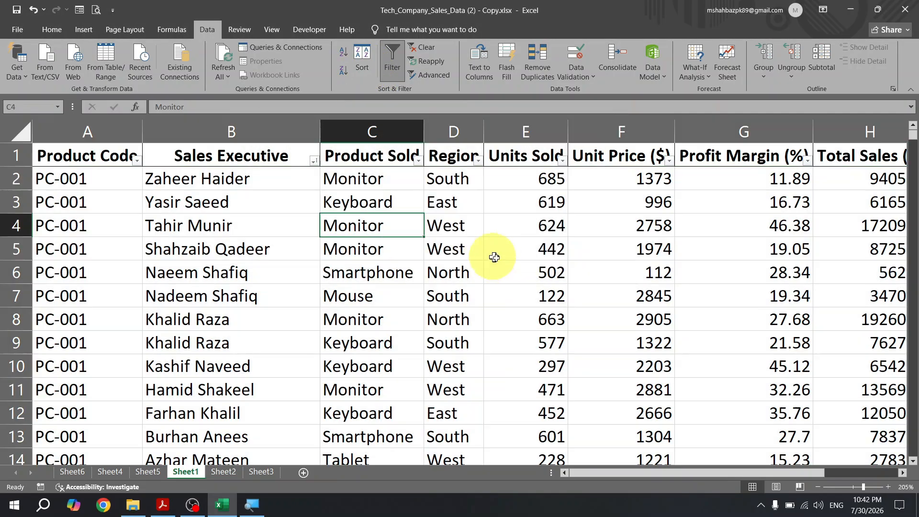
{"action": "left_click", "coordinate": [493, 254]}
{"action": "left_click", "coordinate": [387, 205]}
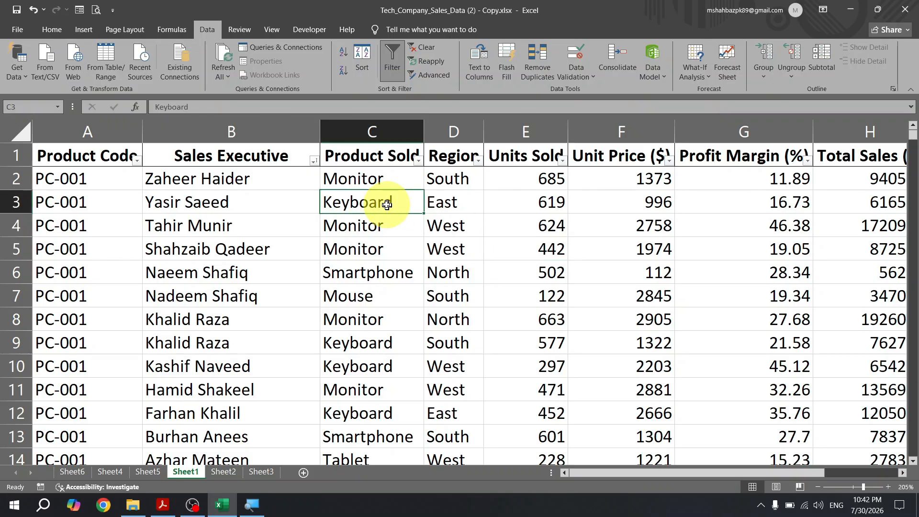
{"action": "left_click", "coordinate": [362, 72]}
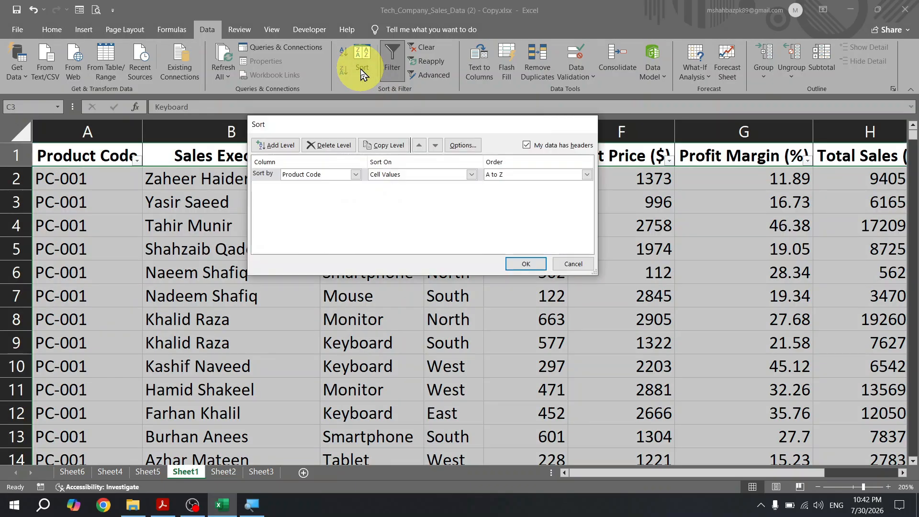
{"action": "key", "text": "Return"}
{"action": "left_click", "coordinate": [544, 247]}
Insert a blank column before the Unit Price ($) column
{"action": "left_click", "coordinate": [621, 125]}
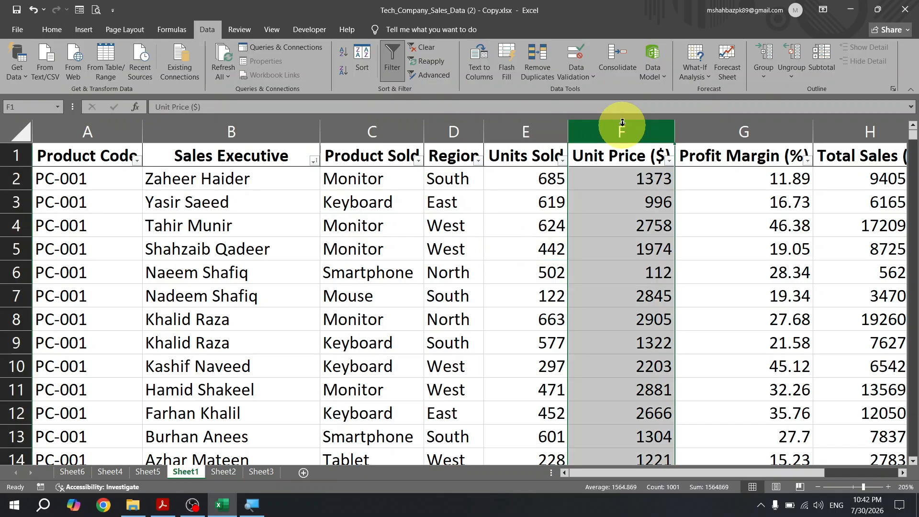
{"action": "right_click", "coordinate": [622, 127]}
{"action": "left_click", "coordinate": [697, 229]}
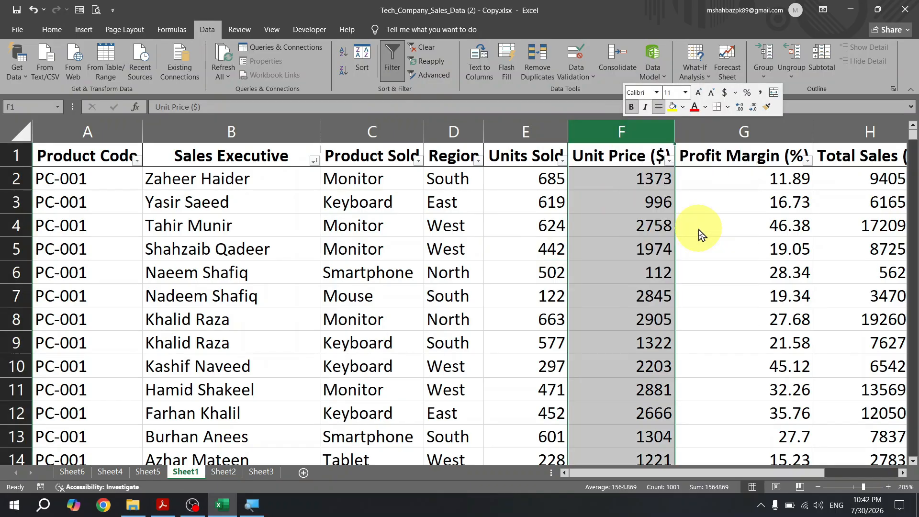
Try a custom sort from a cell in the Region column, cancel it, and undo the column insertion
{"action": "left_click", "coordinate": [454, 178]}
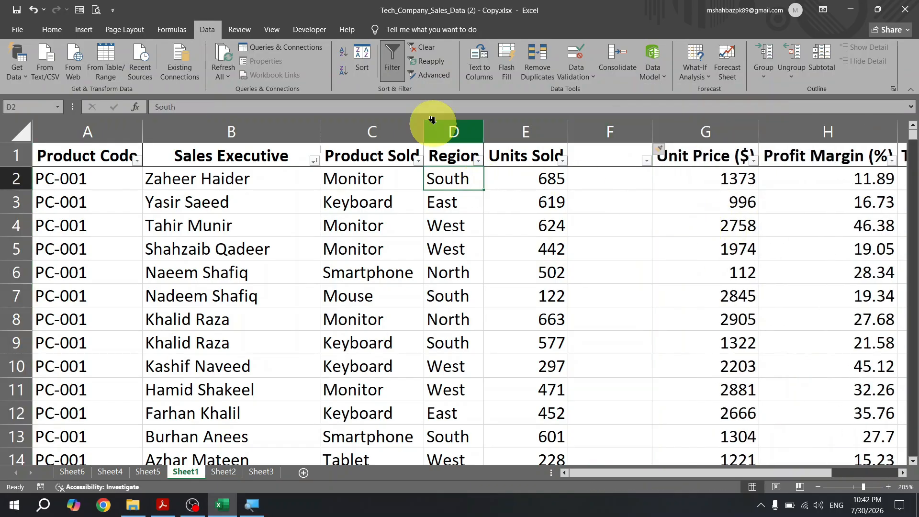
{"action": "left_click", "coordinate": [367, 67]}
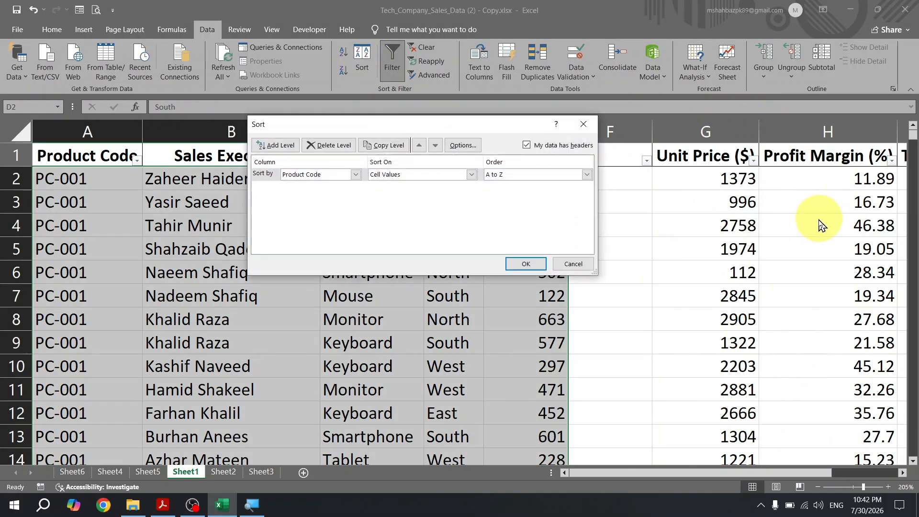
{"action": "key", "text": "Escape"}
{"action": "key", "text": "ctrl+z"}
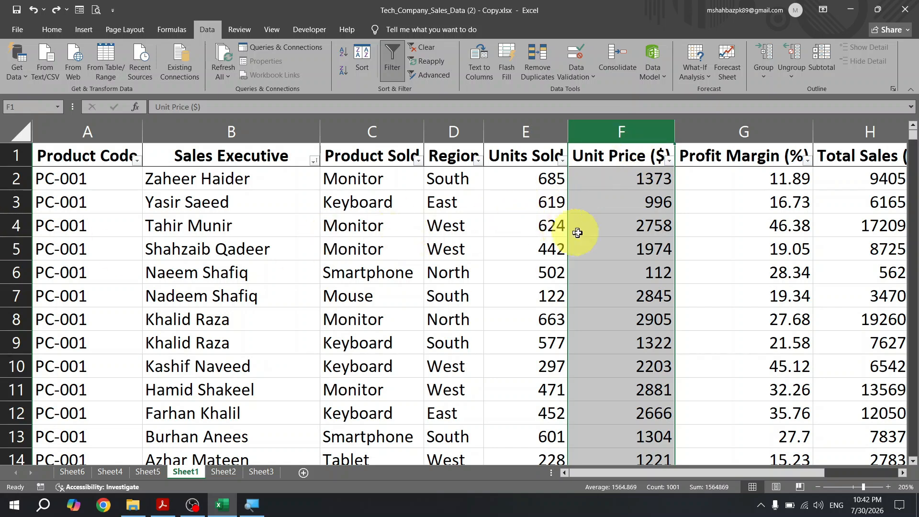
{"action": "left_click", "coordinate": [641, 232]}
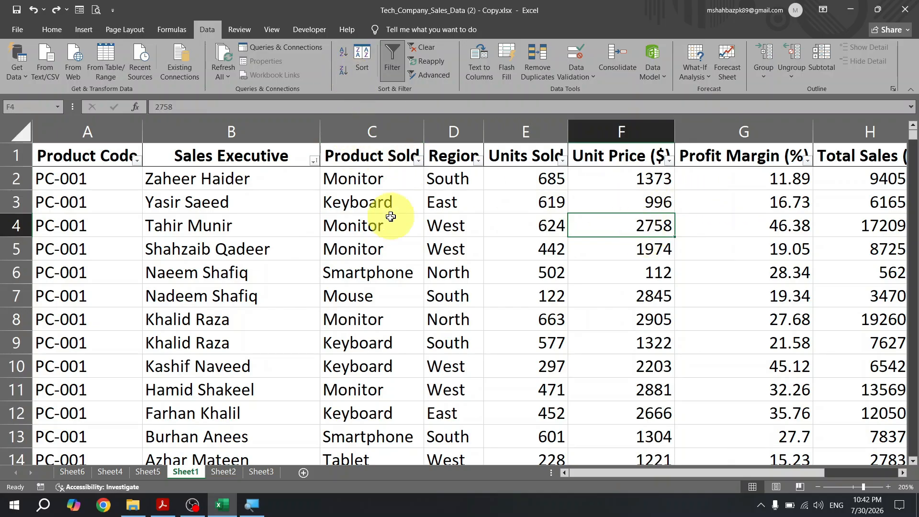
Start a custom sort from a cell in the Product Sold column and choose Product Code as the column to sort by
{"action": "left_click", "coordinate": [378, 224]}
{"action": "left_click", "coordinate": [357, 76]}
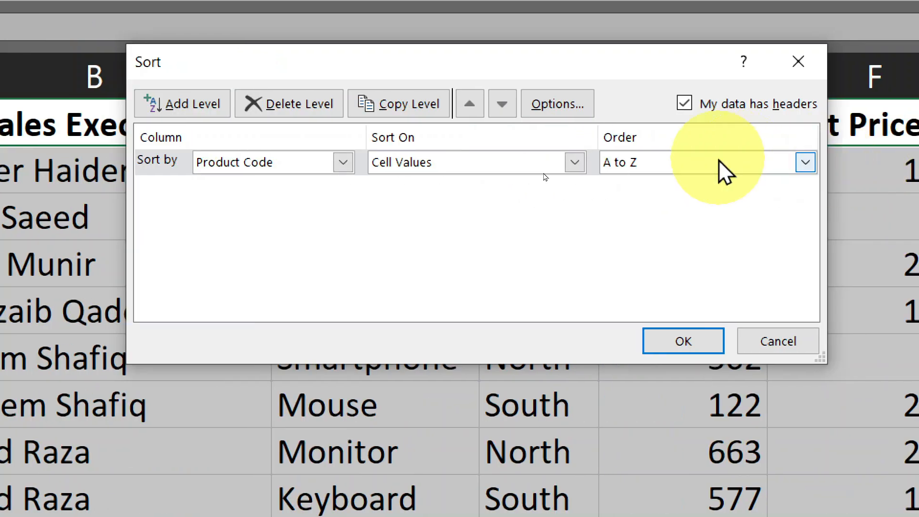
{"action": "left_click", "coordinate": [335, 165]}
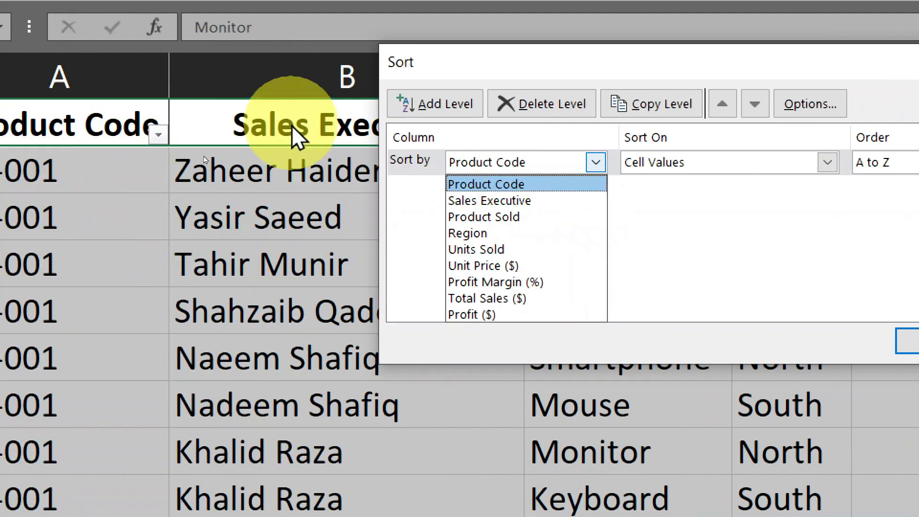
{"action": "left_click", "coordinate": [604, 176]}
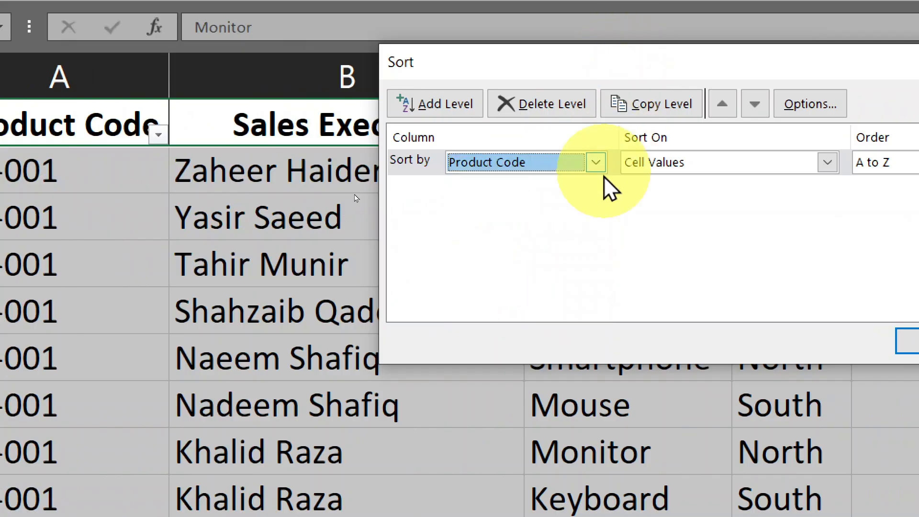
{"action": "left_click_drag", "start_coordinate": [584, 73], "coordinate": [437, 208]}
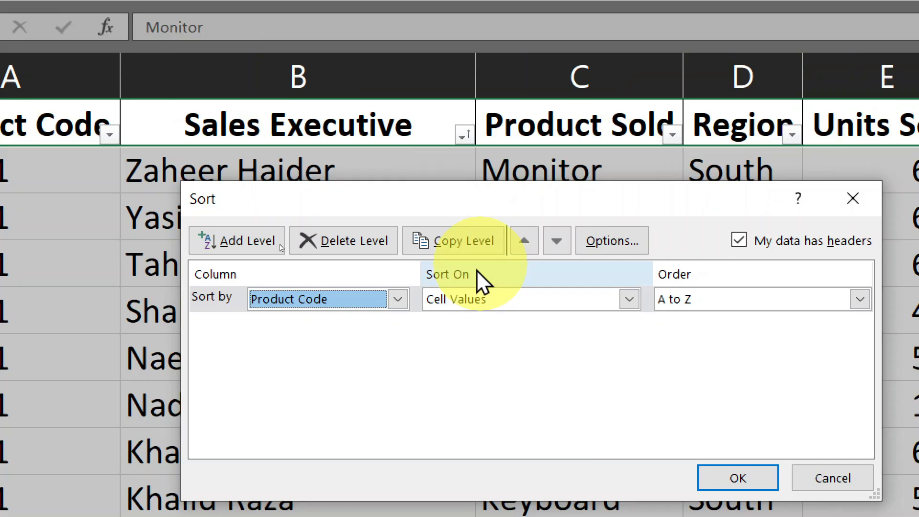
{"action": "left_click", "coordinate": [394, 300]}
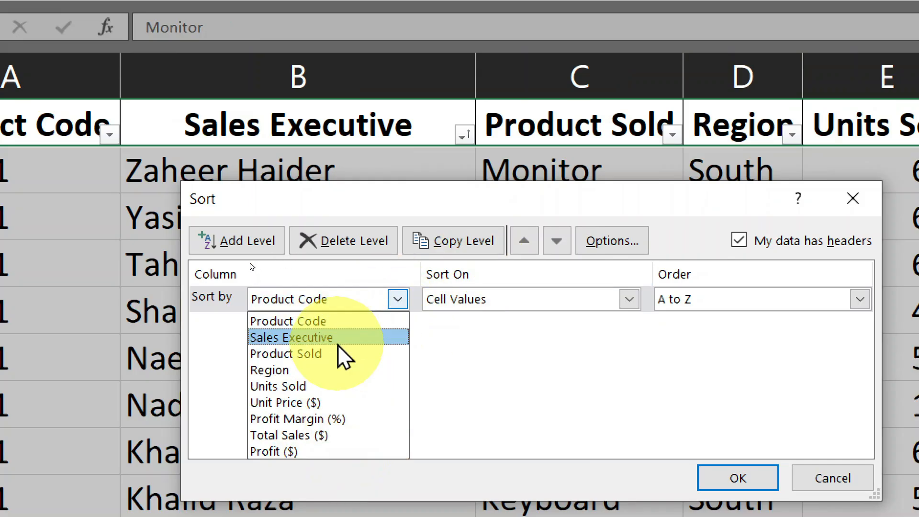
{"action": "left_click", "coordinate": [312, 320]}
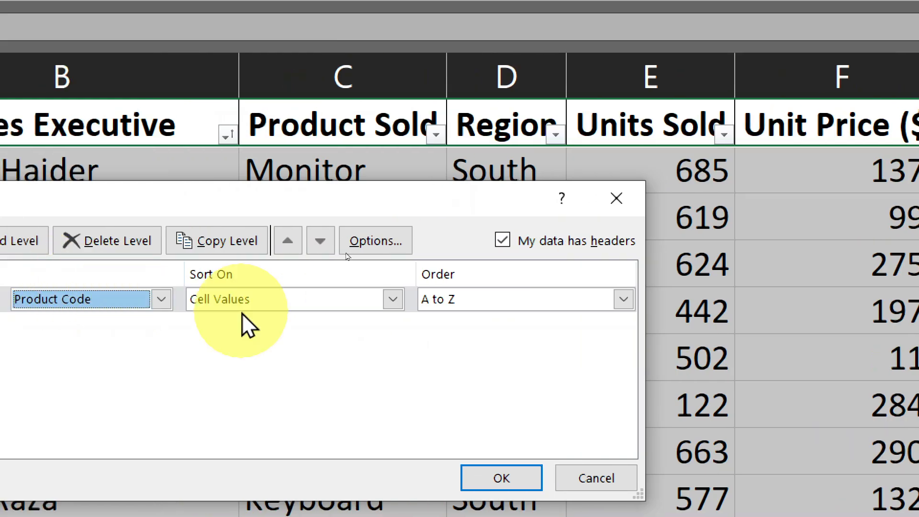
Apply the Product Code sort on Cell Values in Z to A order and return to the table's first cell
{"action": "left_click", "coordinate": [324, 299]}
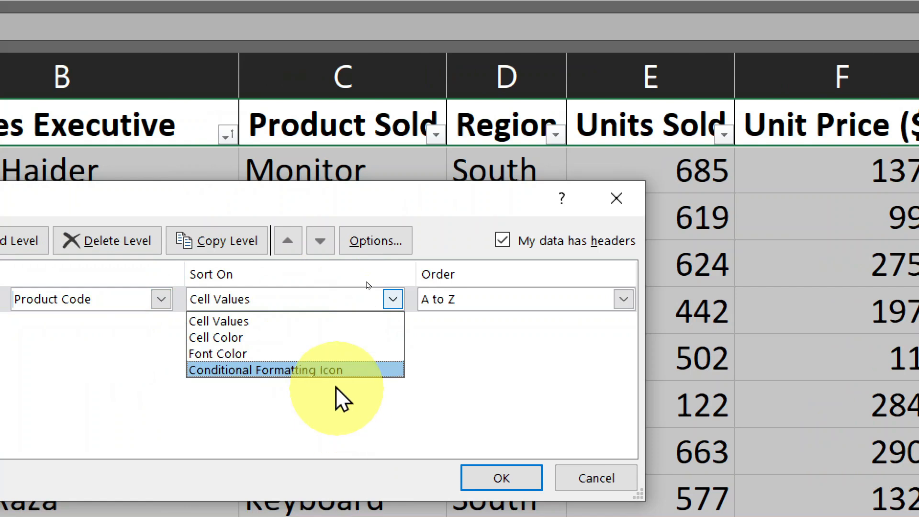
{"action": "left_click", "coordinate": [297, 323]}
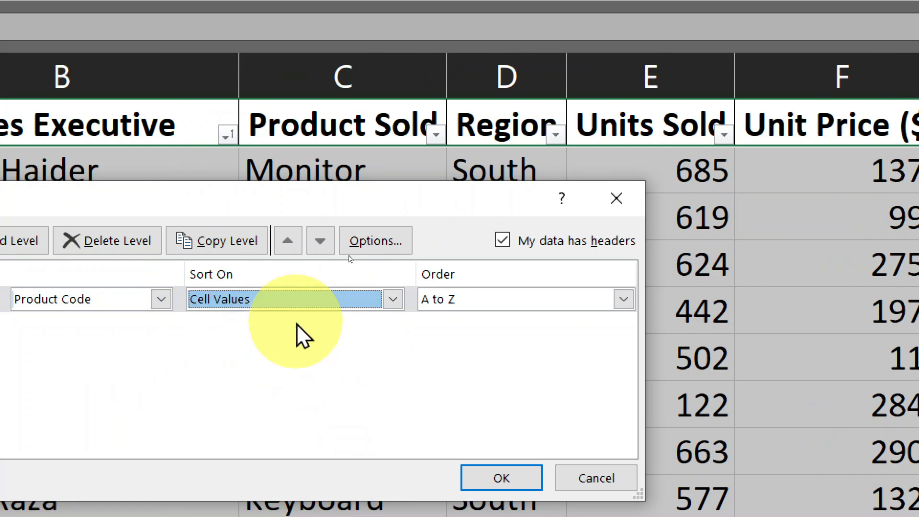
{"action": "left_click", "coordinate": [540, 305]}
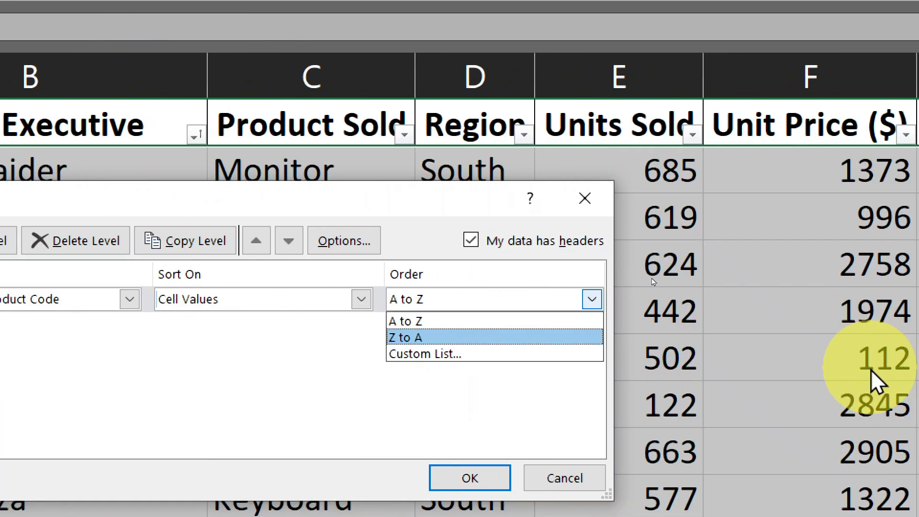
{"action": "left_click", "coordinate": [481, 337]}
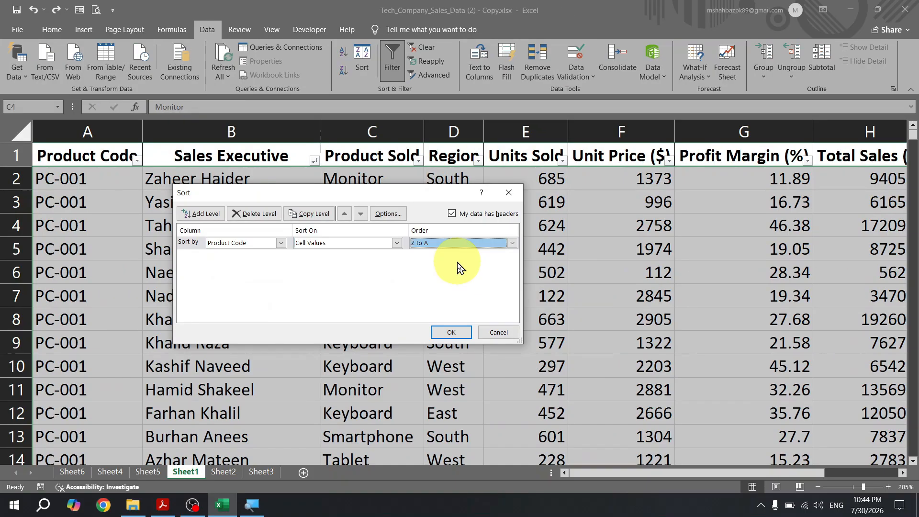
{"action": "left_click", "coordinate": [450, 332]}
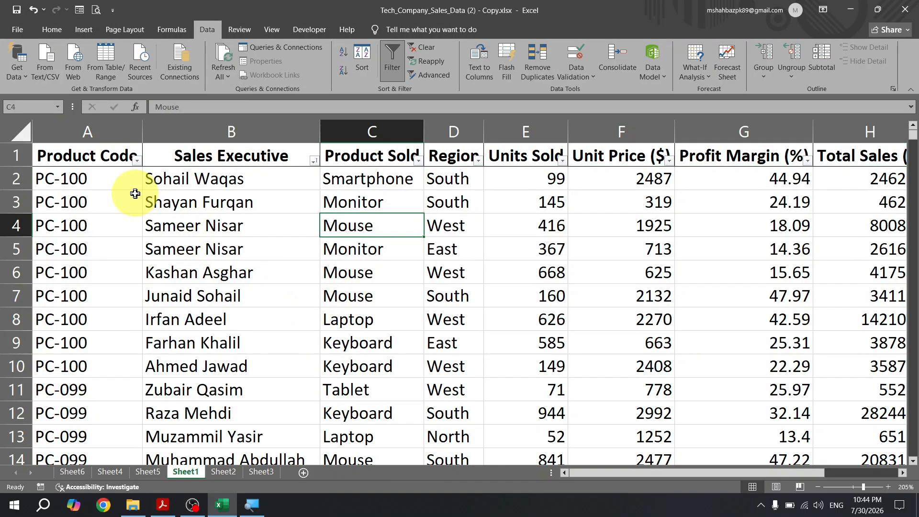
{"action": "mouse_move", "coordinate": [105, 187]}
{"action": "left_mouse_down"}
{"action": "mouse_move", "coordinate": [113, 486]}
{"action": "mouse_move", "coordinate": [99, 204]}
{"action": "left_mouse_up"}
{"action": "key", "text": "ctrl+Home"}
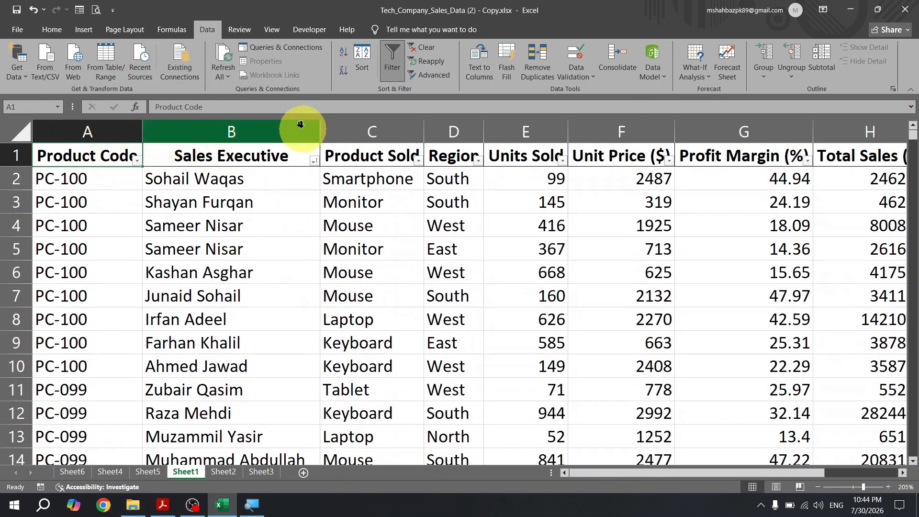
Run a custom sort of the sales table by Product Code on Cell Values in A to Z order
{"action": "left_click", "coordinate": [362, 58]}
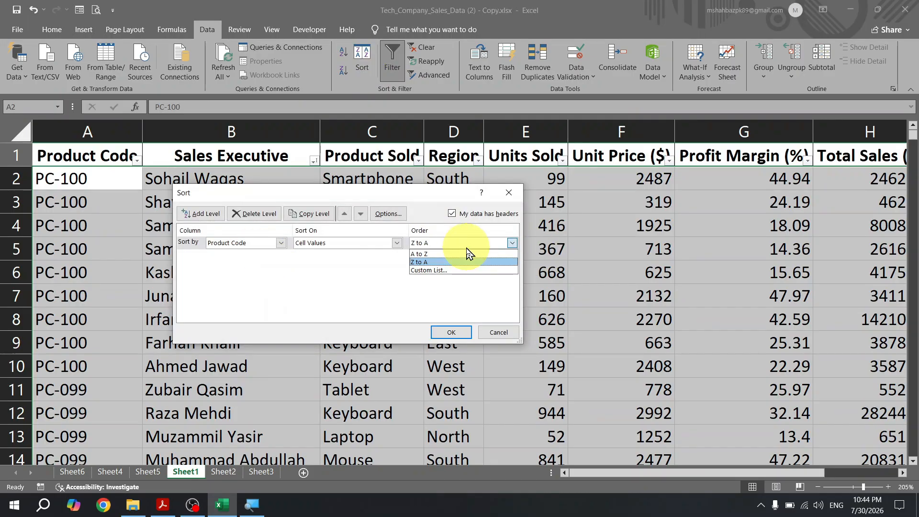
{"action": "left_click", "coordinate": [455, 336]}
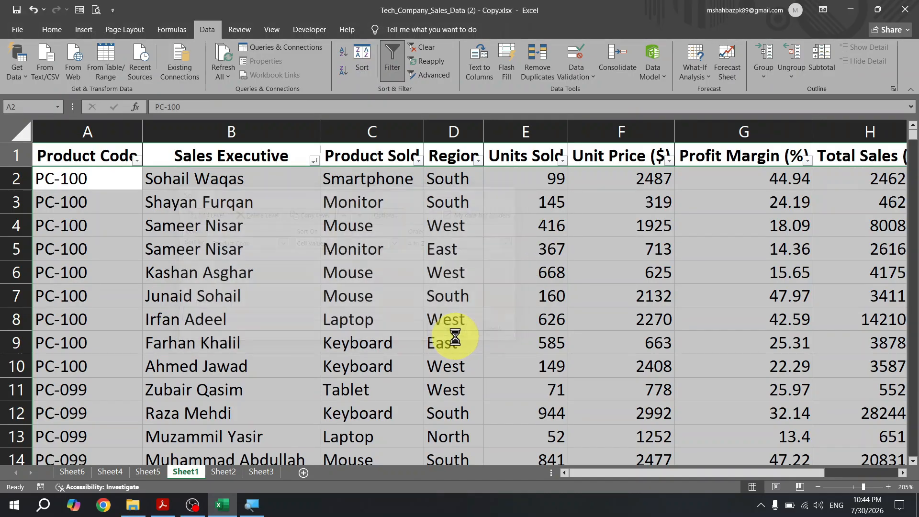
{"action": "key", "text": "ctrl+Home"}
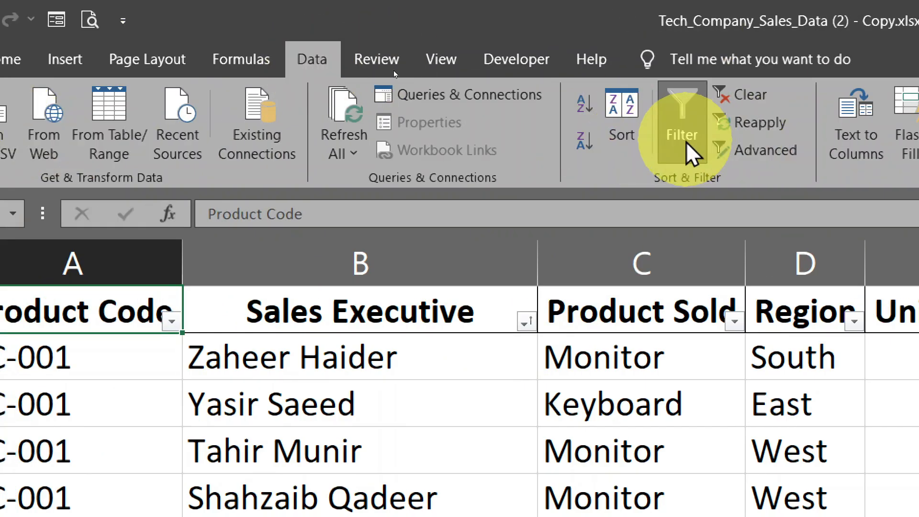
Select the whole sales table and turn off the header filters
{"action": "left_click", "coordinate": [487, 441]}
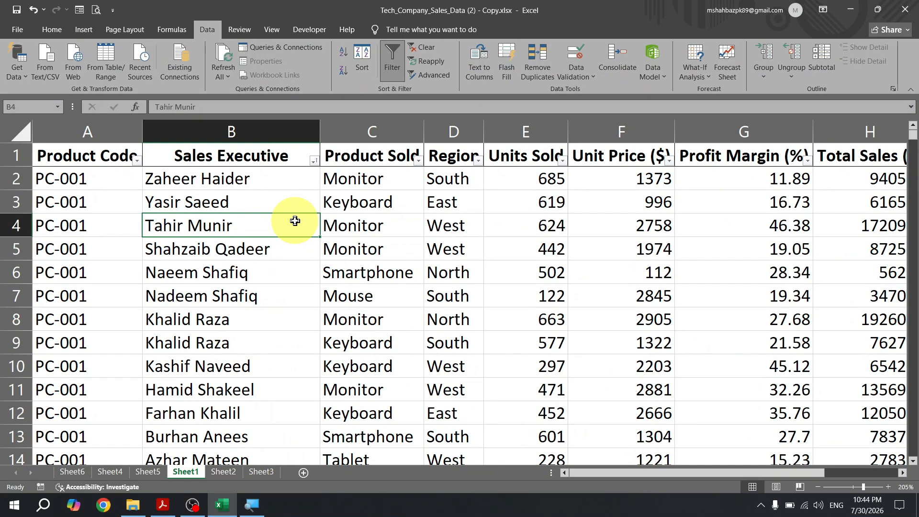
{"action": "key", "text": "ctrl+a"}
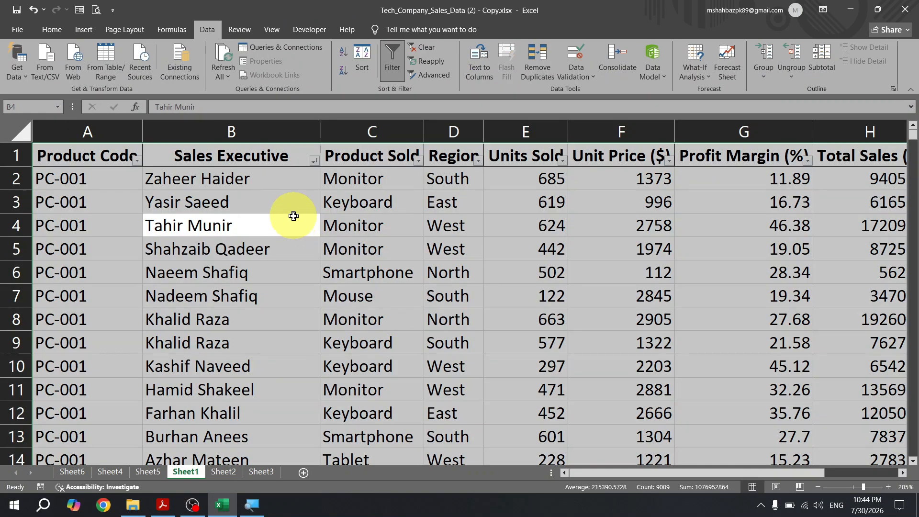
{"action": "left_click", "coordinate": [392, 60]}
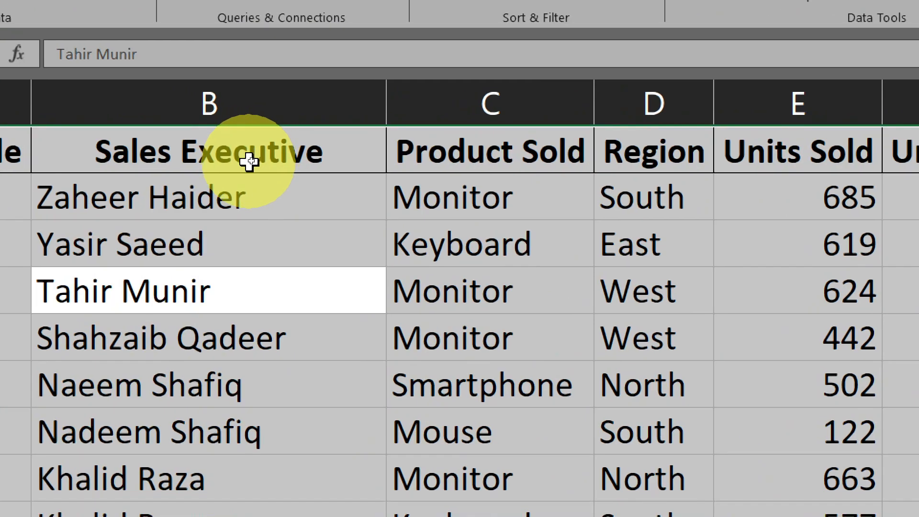
Reselect the whole sales table from a Product Sold cell and turn on filters for its header row
{"action": "left_click", "coordinate": [479, 235]}
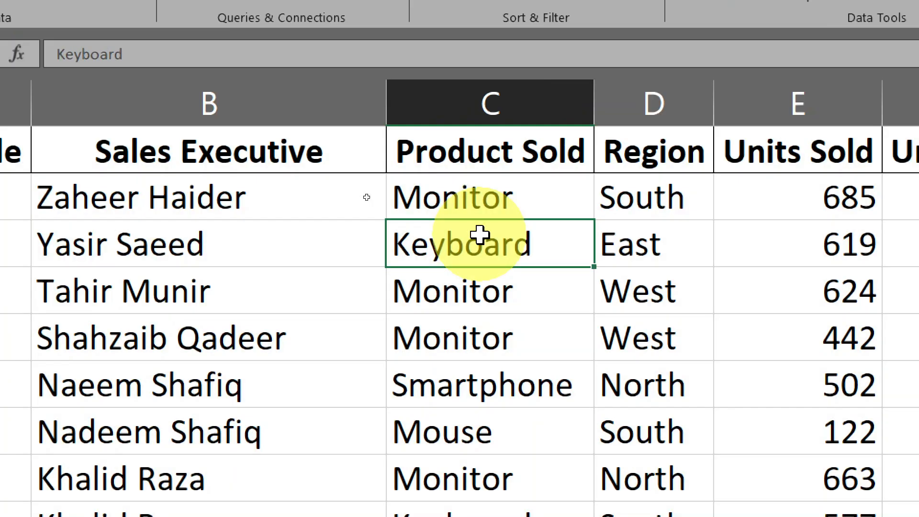
{"action": "key", "text": "ctrl+a"}
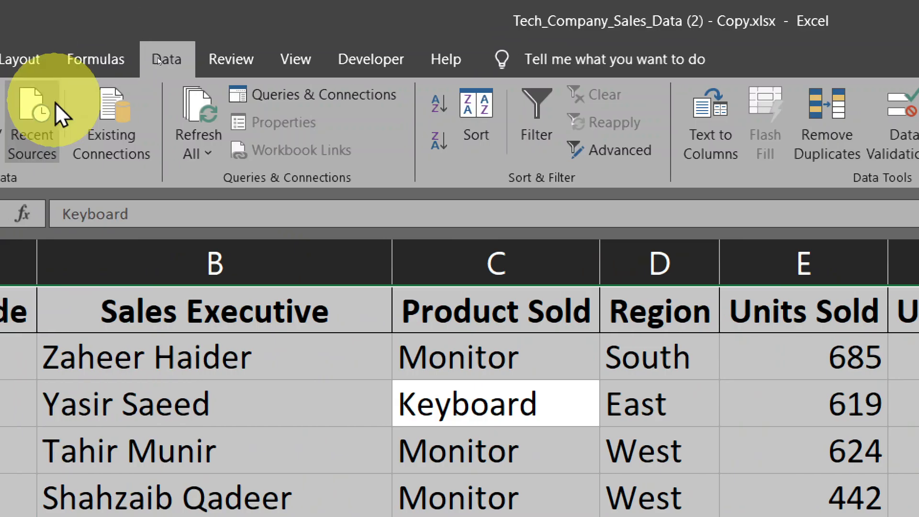
{"action": "left_click", "coordinate": [547, 134]}
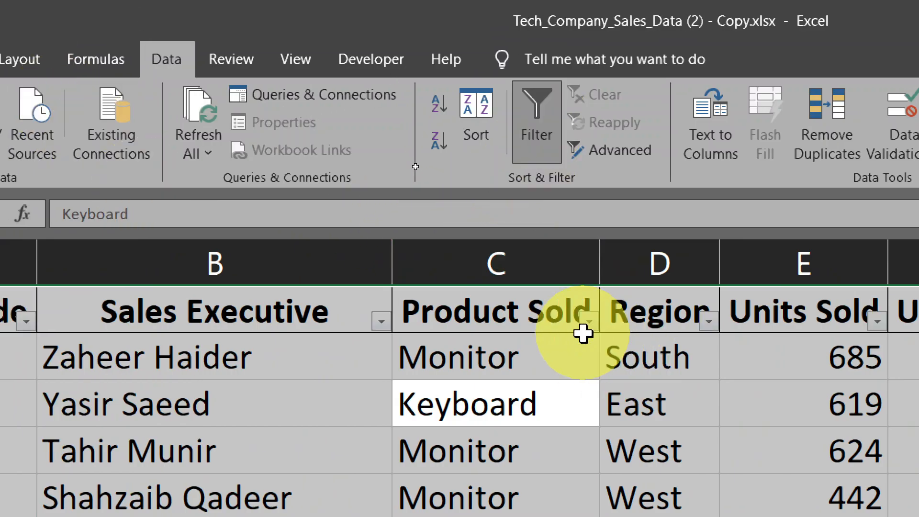
{"action": "left_click", "coordinate": [584, 338]}
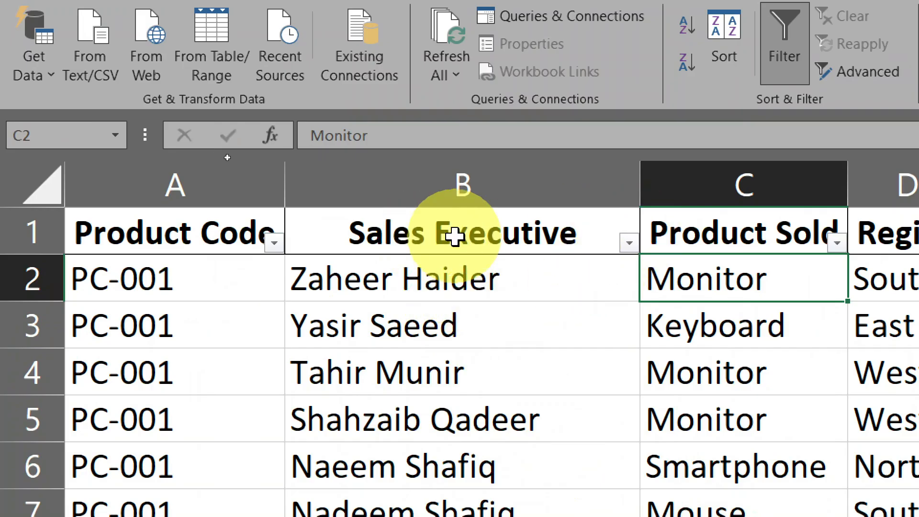
Filter the Sales Executive column to only the first three names in its list
{"action": "left_click", "coordinate": [629, 243]}
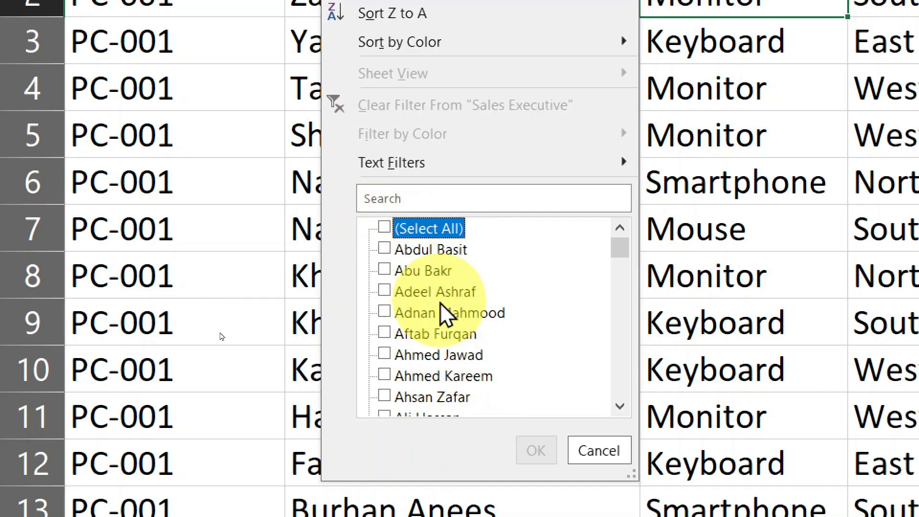
{"action": "left_click", "coordinate": [385, 250]}
{"action": "left_click", "coordinate": [385, 270]}
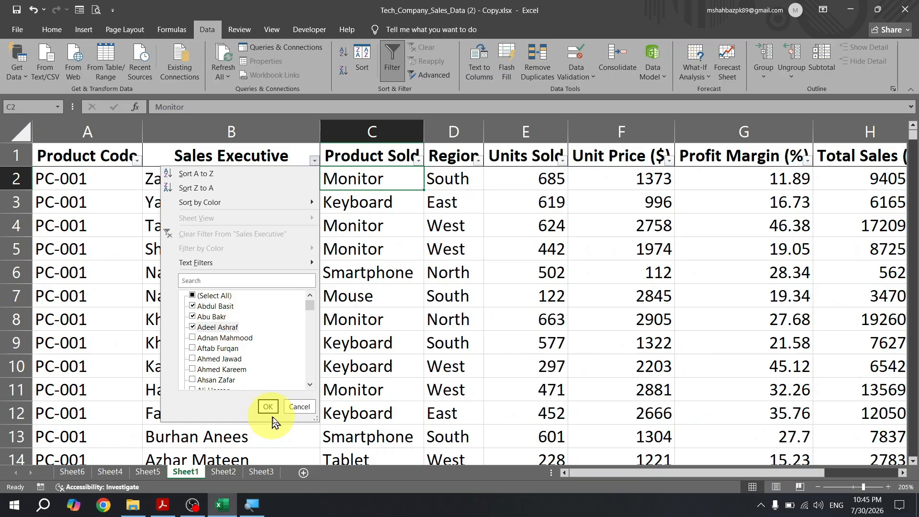
{"action": "left_click", "coordinate": [267, 407]}
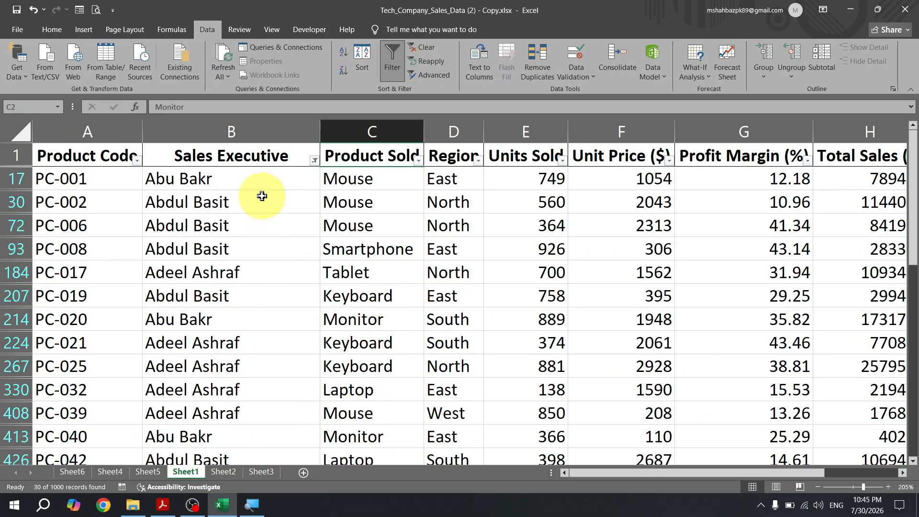
{"action": "left_click_drag", "start_coordinate": [255, 184], "coordinate": [260, 514]}
{"action": "left_click_drag", "start_coordinate": [249, 425], "coordinate": [248, 425]}
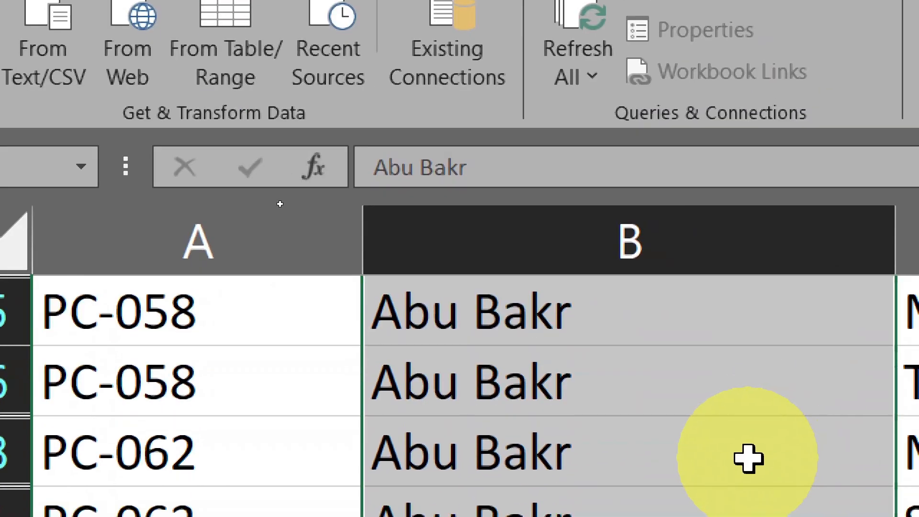
{"action": "key", "text": "ctrl+Up"}
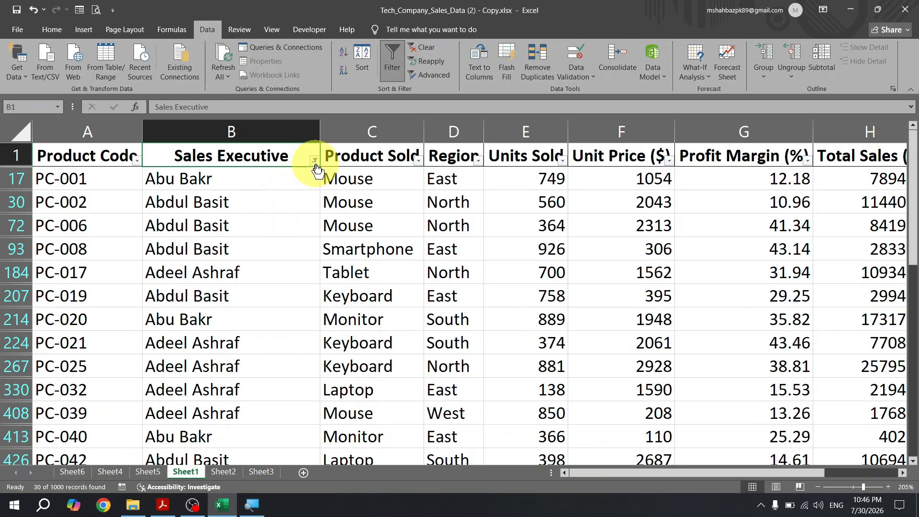
Change the Sales Executive filter to show everyone except three names from the I–J part of the list
{"action": "left_click", "coordinate": [314, 161]}
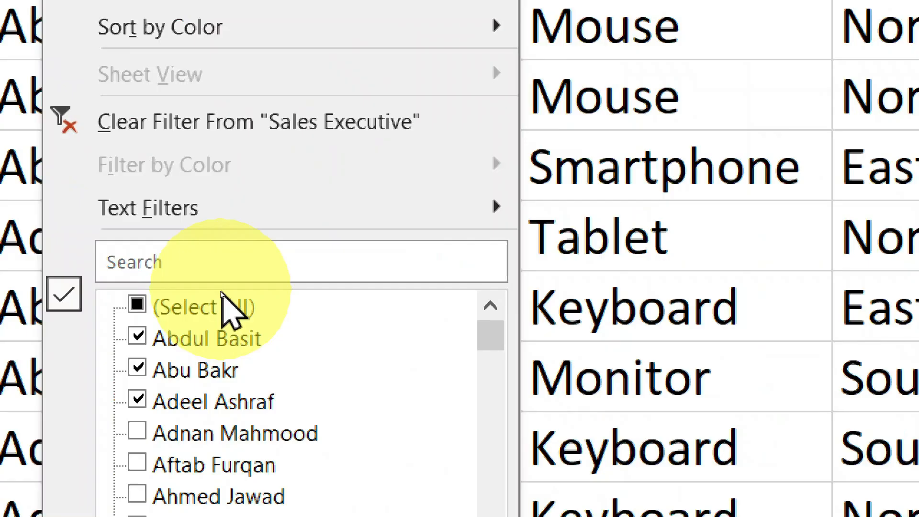
{"action": "left_click", "coordinate": [217, 311]}
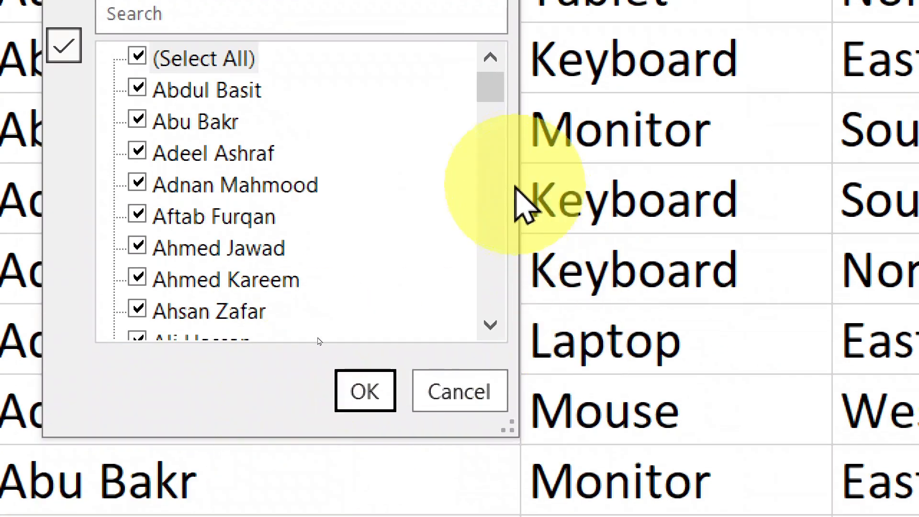
{"action": "scroll", "coordinate": [500, 306], "scroll_direction": "down", "scroll_amount": 5}
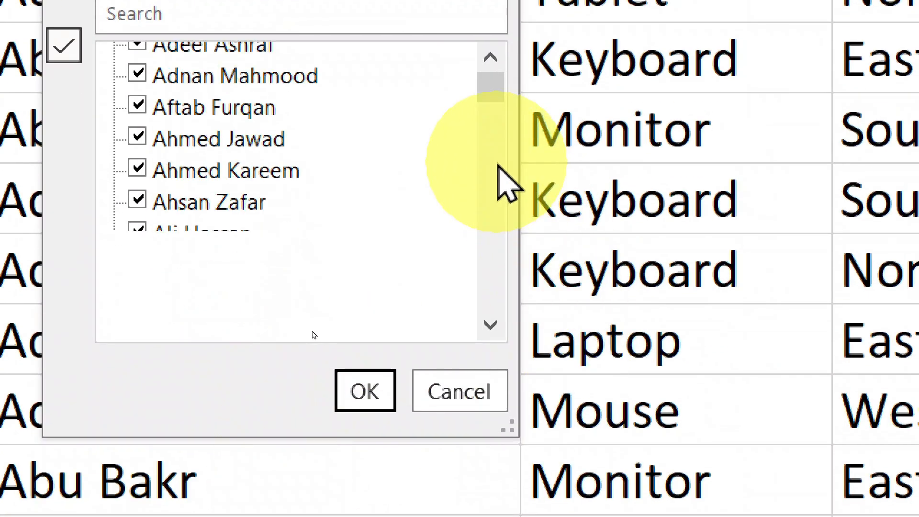
{"action": "scroll", "coordinate": [497, 182], "scroll_direction": "down", "scroll_amount": 7}
{"action": "scroll", "coordinate": [496, 184], "scroll_direction": "up", "scroll_amount": 2}
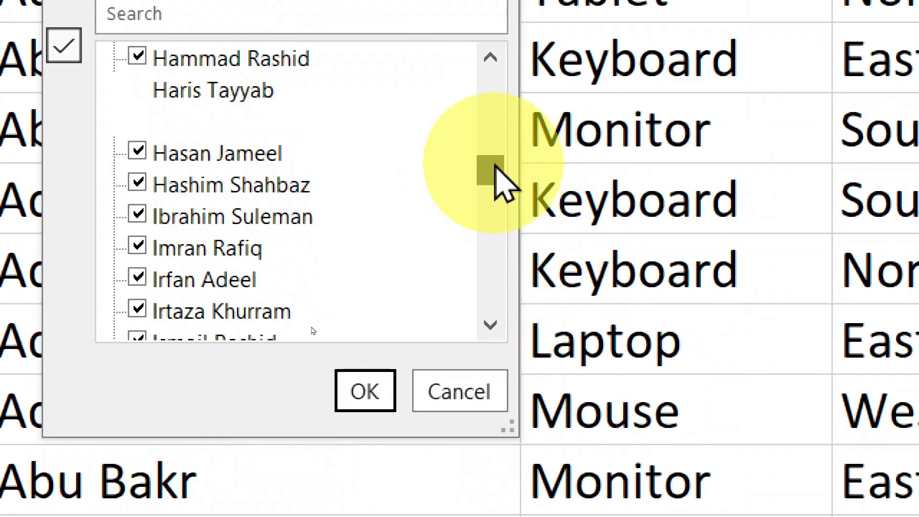
{"action": "scroll", "coordinate": [488, 196], "scroll_direction": "down", "scroll_amount": 1}
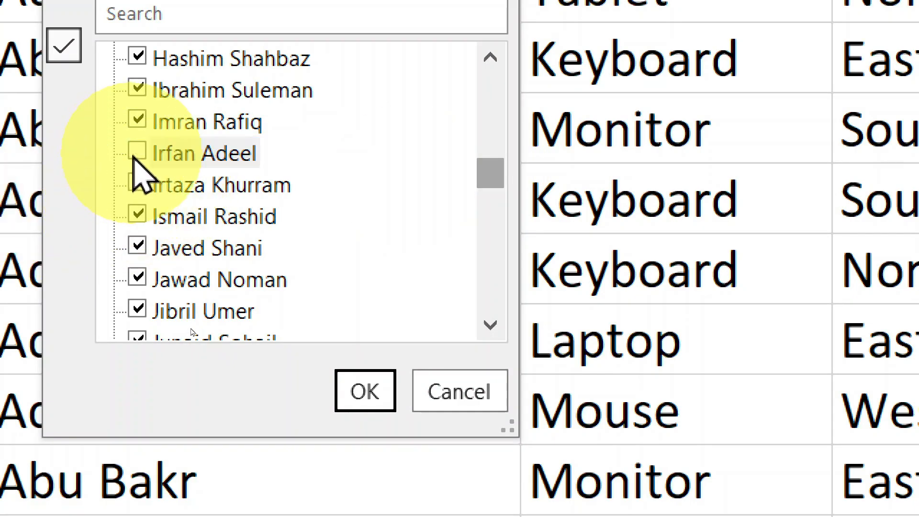
{"action": "left_click", "coordinate": [139, 191]}
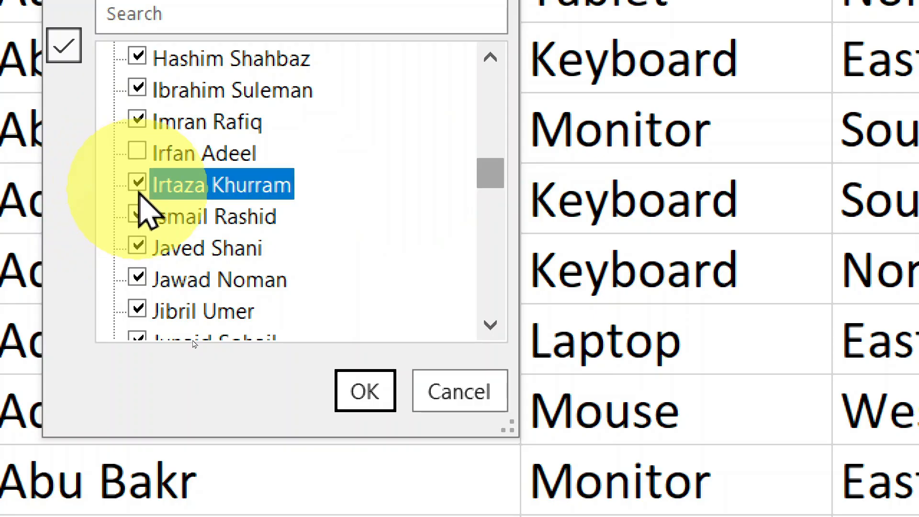
{"action": "left_click", "coordinate": [146, 248]}
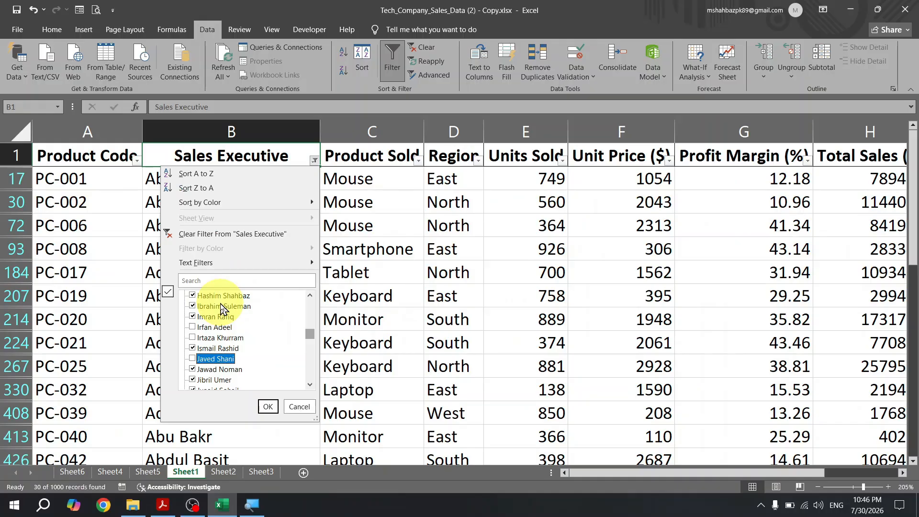
{"action": "left_click", "coordinate": [268, 407]}
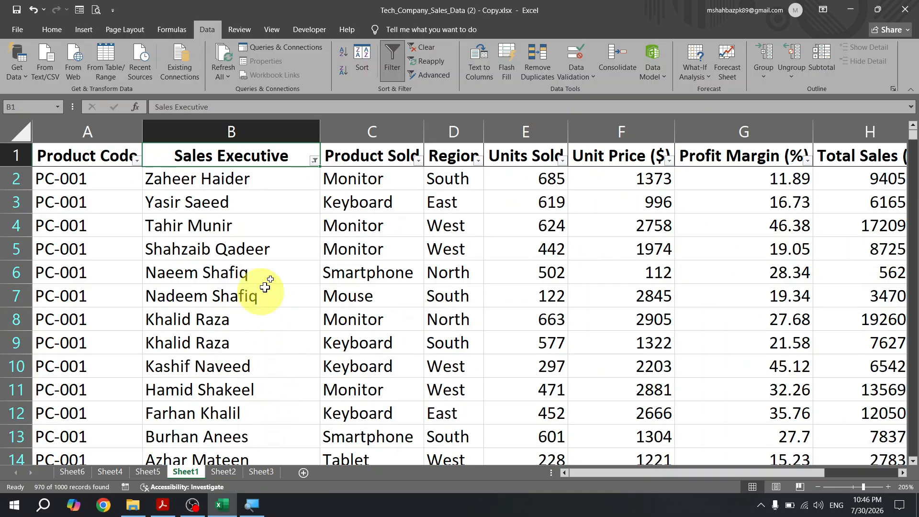
Remove the Sales Executive filtering by reselecting all names and applying it
{"action": "left_click", "coordinate": [314, 160]}
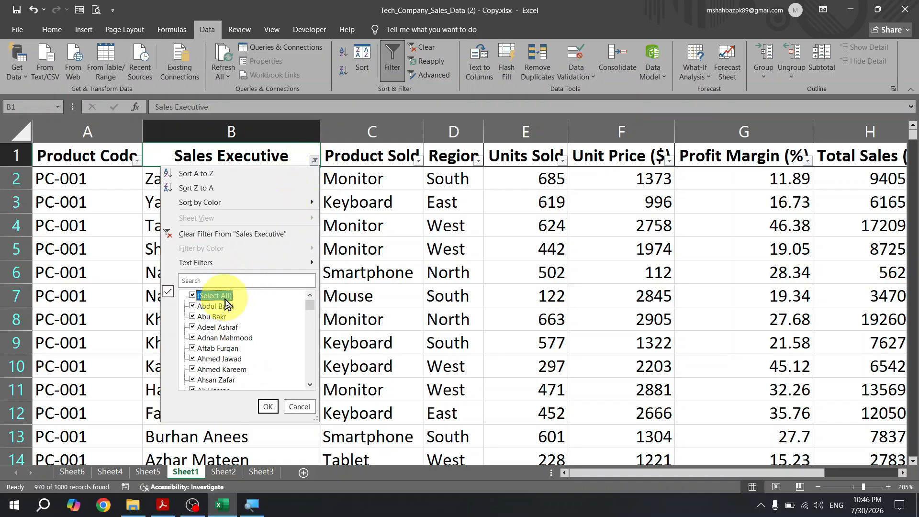
{"action": "left_click", "coordinate": [267, 407]}
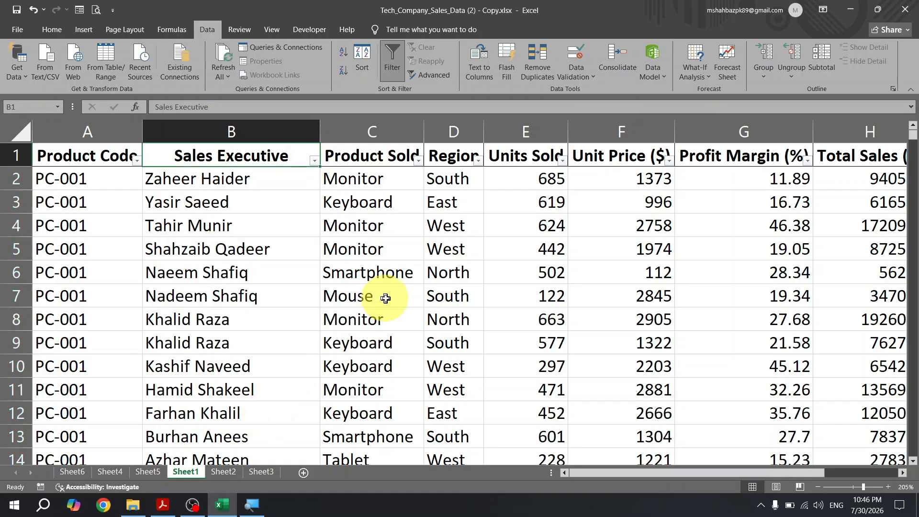
{"action": "left_click_drag", "start_coordinate": [217, 156], "coordinate": [831, 157]}
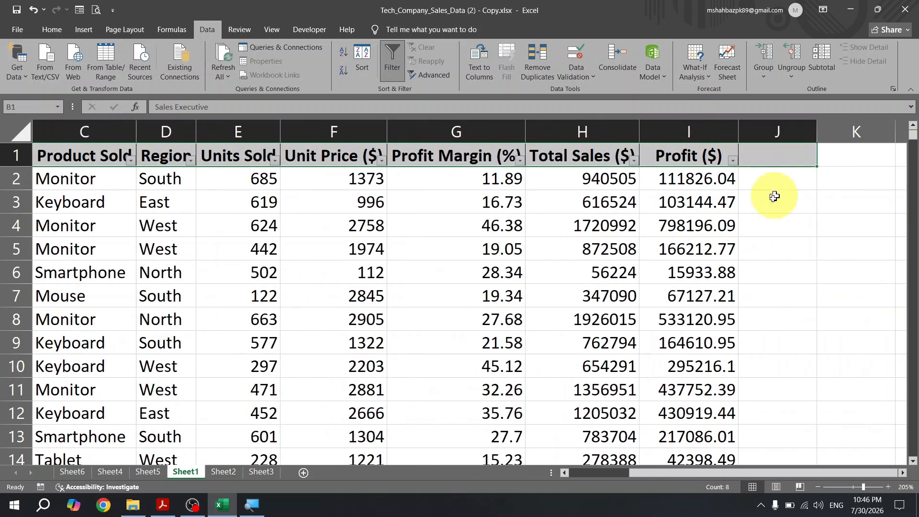
{"action": "left_click", "coordinate": [777, 225]}
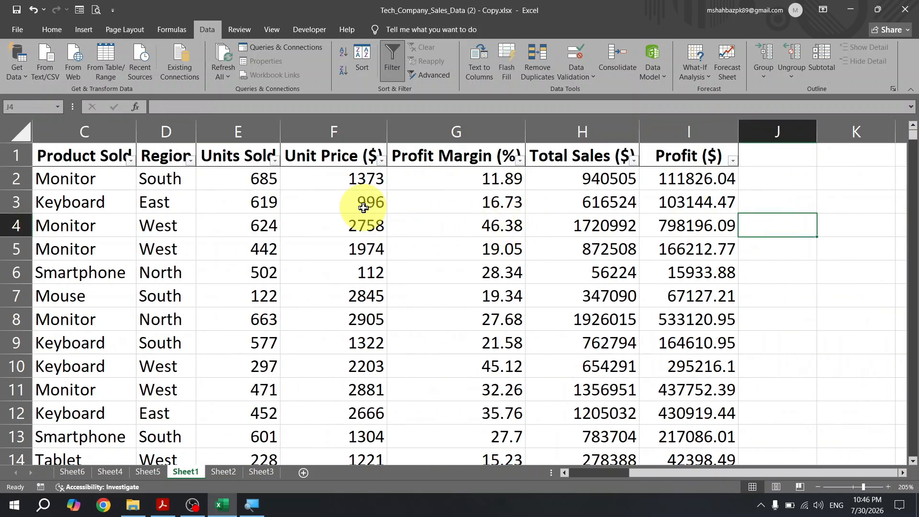
{"action": "left_click_drag", "start_coordinate": [173, 216], "coordinate": [125, 241]}
{"action": "left_click", "coordinate": [195, 211]}
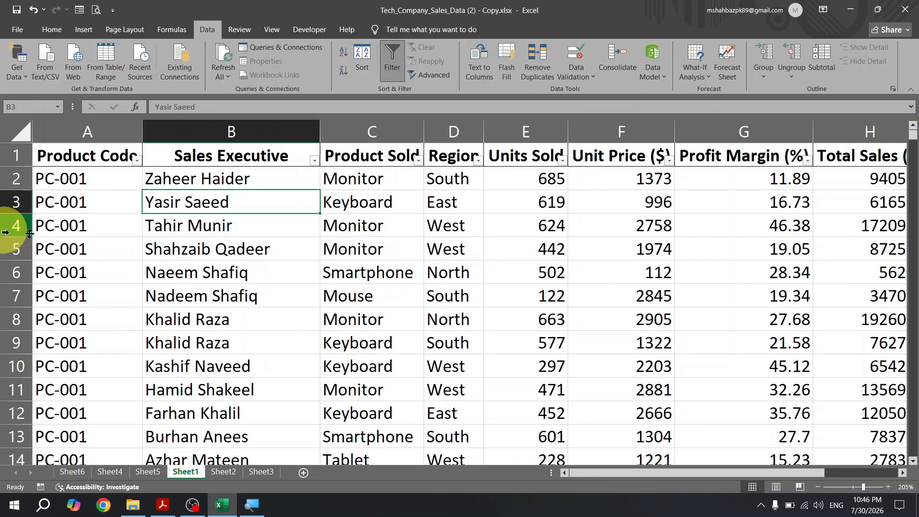
Filter the Product Sold column to Keyboard only
{"action": "left_click", "coordinate": [413, 176]}
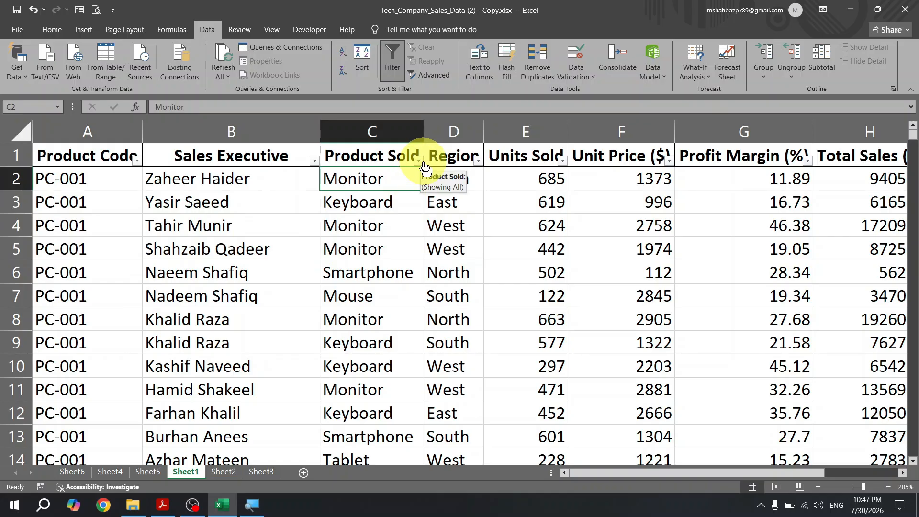
{"action": "left_click", "coordinate": [417, 161]}
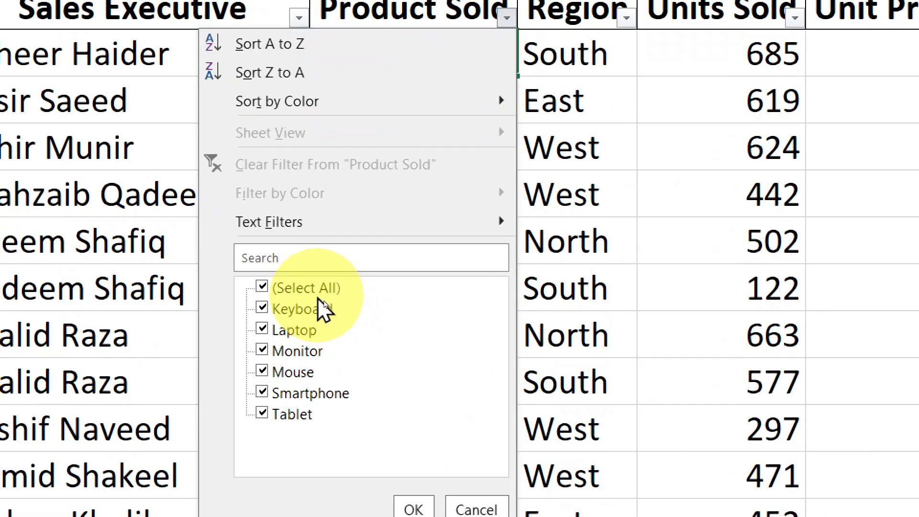
{"action": "left_click", "coordinate": [306, 287]}
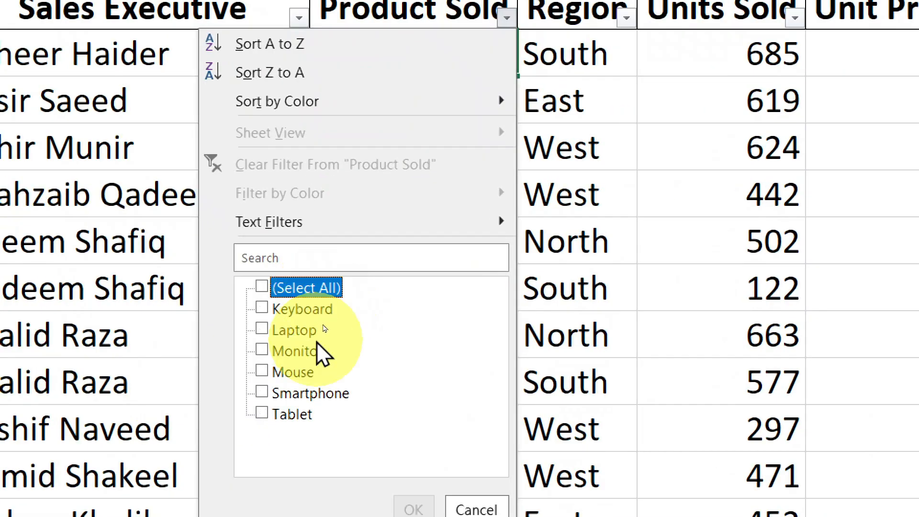
{"action": "left_click", "coordinate": [263, 308]}
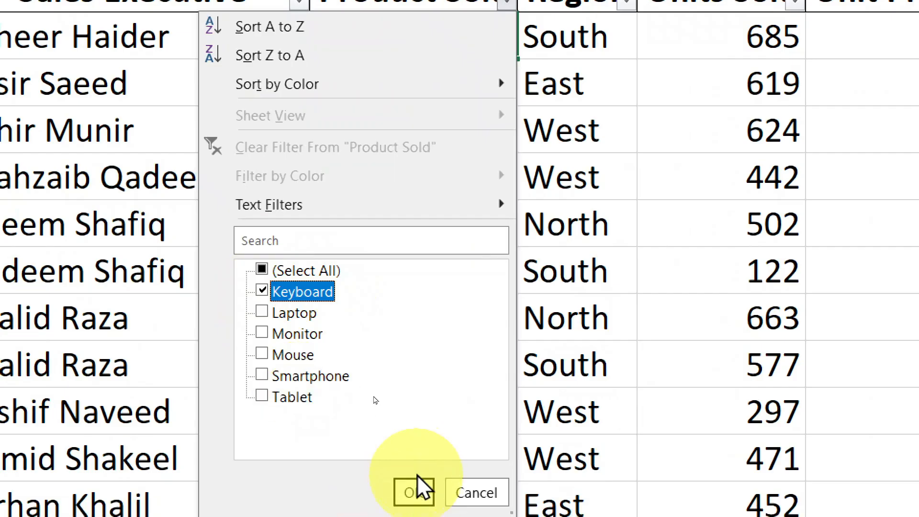
{"action": "left_click", "coordinate": [415, 493]}
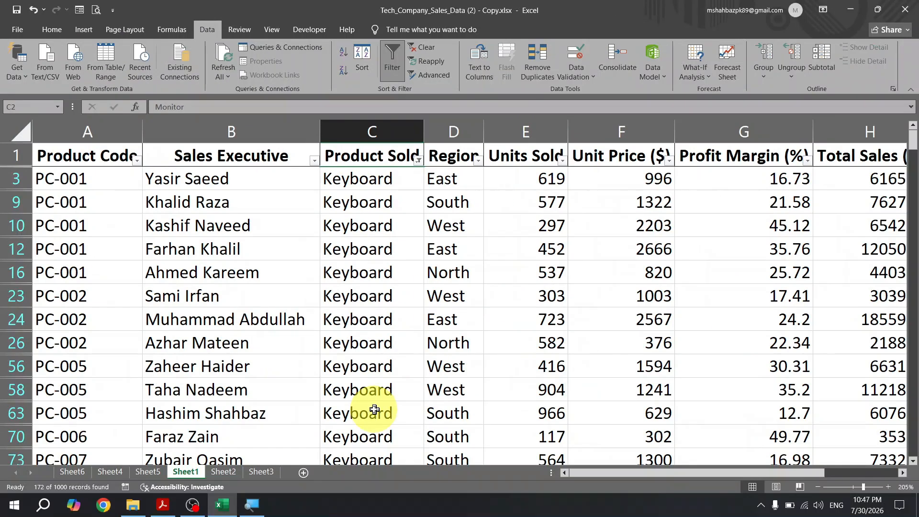
Look through the filtered Keyboard rows down to the last record and return to the first one in the Region column
{"action": "key", "text": "Down"}
{"action": "key", "text": "Down"}
{"action": "key", "text": "Down"}
{"action": "key", "text": "Down"}
{"action": "key", "text": "Down"}
{"action": "key", "text": "Down"}
{"action": "key", "text": "Down"}
{"action": "key", "text": "Down"}
{"action": "key", "text": "Down"}
{"action": "key", "text": "Down"}
{"action": "key", "text": "Down"}
{"action": "key", "text": "Down"}
{"action": "key", "text": "Down"}
{"action": "key", "text": "Down"}
{"action": "key", "text": "Down"}
{"action": "key", "text": "Down"}
{"action": "key", "text": "Down"}
{"action": "key", "text": "Down"}
{"action": "key", "text": "Down"}
{"action": "key", "text": "Down"}
{"action": "key", "text": "Down"}
{"action": "key", "text": "Down"}
{"action": "key", "text": "Down"}
{"action": "key", "text": "Down"}
{"action": "key", "text": "Down"}
{"action": "key", "text": "Down"}
{"action": "key", "text": "Down"}
{"action": "key", "text": "Down"}
{"action": "key", "text": "Down"}
{"action": "key", "text": "Down"}
{"action": "key", "text": "Down"}
{"action": "key", "text": "Down"}
{"action": "key", "text": "Down"}
{"action": "key", "text": "Down"}
{"action": "key", "text": "Down"}
{"action": "key", "text": "Down"}
{"action": "key", "text": "Down"}
{"action": "key", "text": "Down"}
{"action": "key", "text": "Down"}
{"action": "key", "text": "Down"}
{"action": "key", "text": "Down"}
{"action": "key", "text": "Down"}
{"action": "key", "text": "Down"}
{"action": "key", "text": "Down"}
{"action": "key", "text": "Down"}
{"action": "key", "text": "Down"}
{"action": "key", "text": "Down"}
{"action": "key", "text": "Down"}
{"action": "key", "text": "Down"}
{"action": "key", "text": "Down"}
{"action": "key", "text": "Down"}
{"action": "key", "text": "Down"}
{"action": "key", "text": "Down"}
{"action": "key", "text": "Down"}
{"action": "key", "text": "ctrl+Down"}
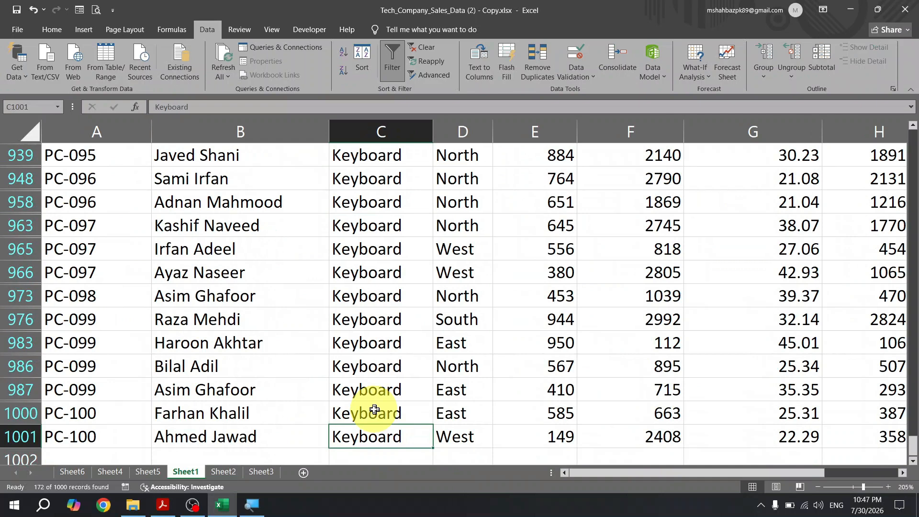
{"action": "key", "text": "Right"}
{"action": "key", "text": "ctrl+Up"}
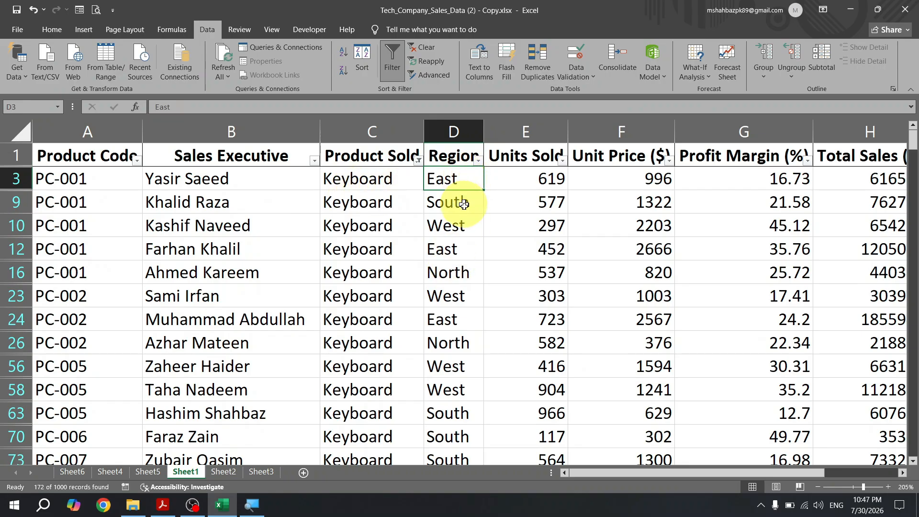
{"action": "left_click", "coordinate": [477, 160]}
{"action": "left_click", "coordinate": [529, 185]}
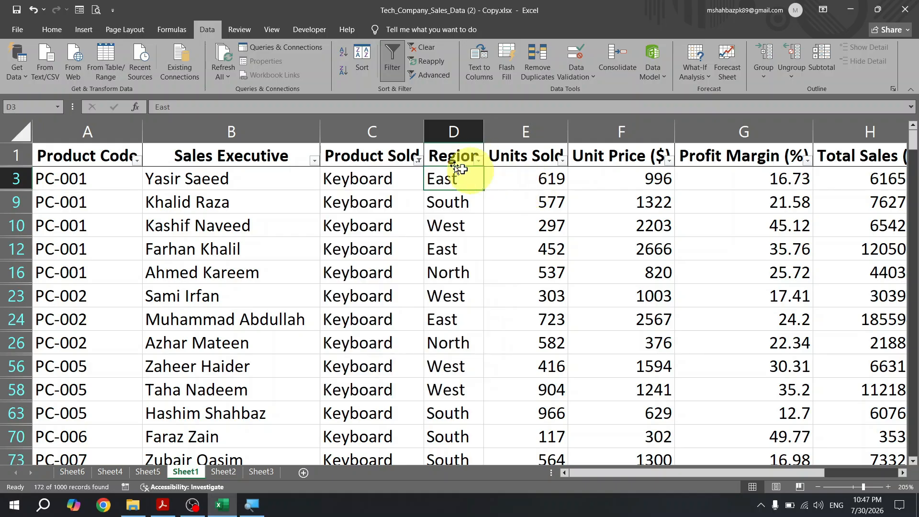
{"action": "left_click", "coordinate": [393, 153]}
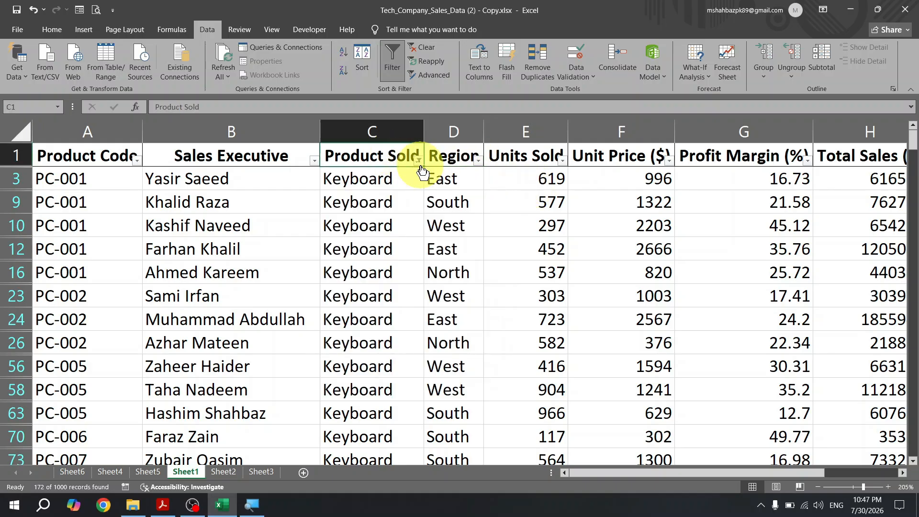
{"action": "left_click", "coordinate": [419, 161]}
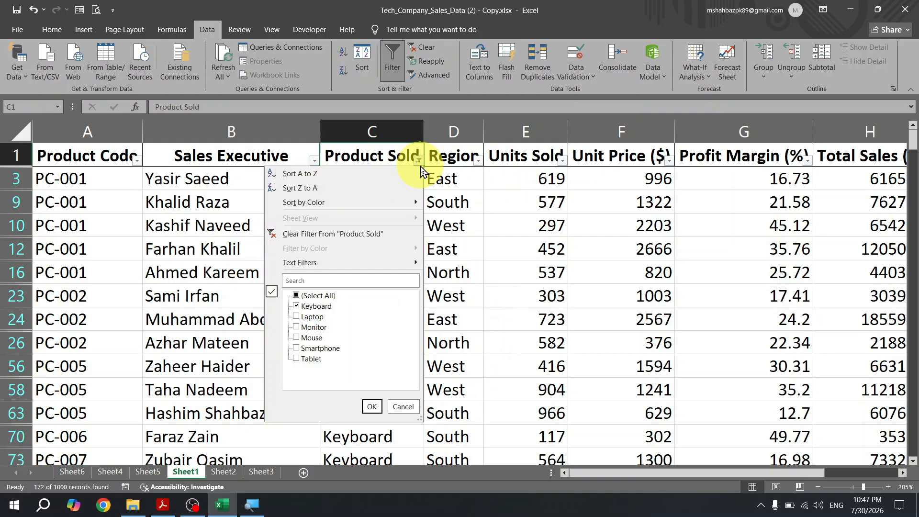
{"action": "left_click", "coordinate": [466, 300]}
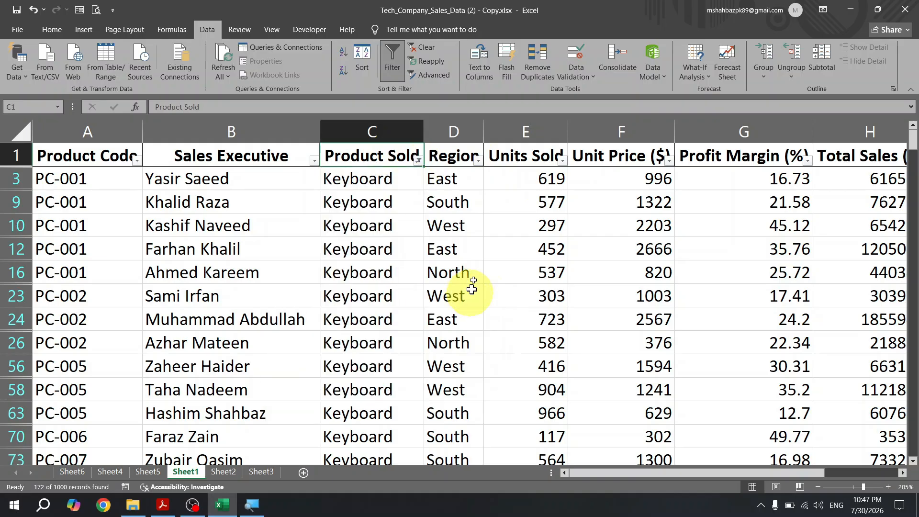
Filter the Region column to North only, keeping the Product Sold filter on, and return to the Region header
{"action": "left_click", "coordinate": [479, 161]}
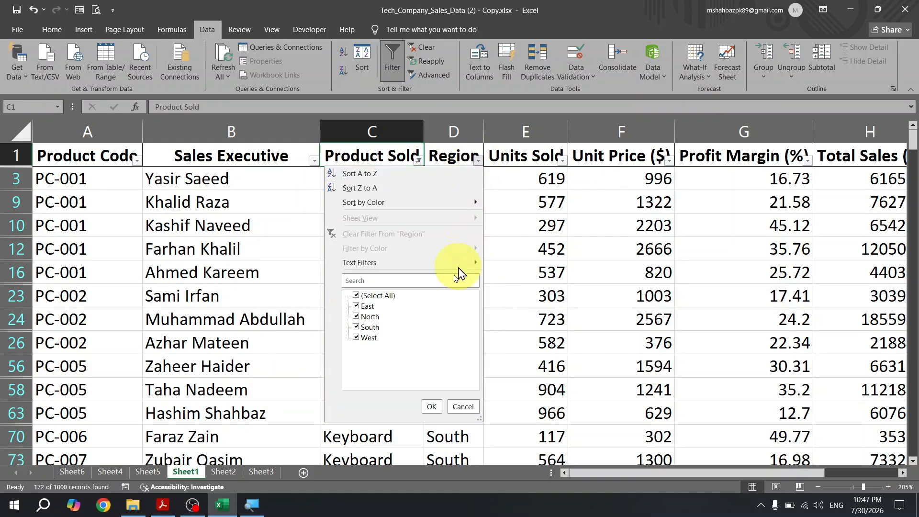
{"action": "left_click", "coordinate": [378, 297]}
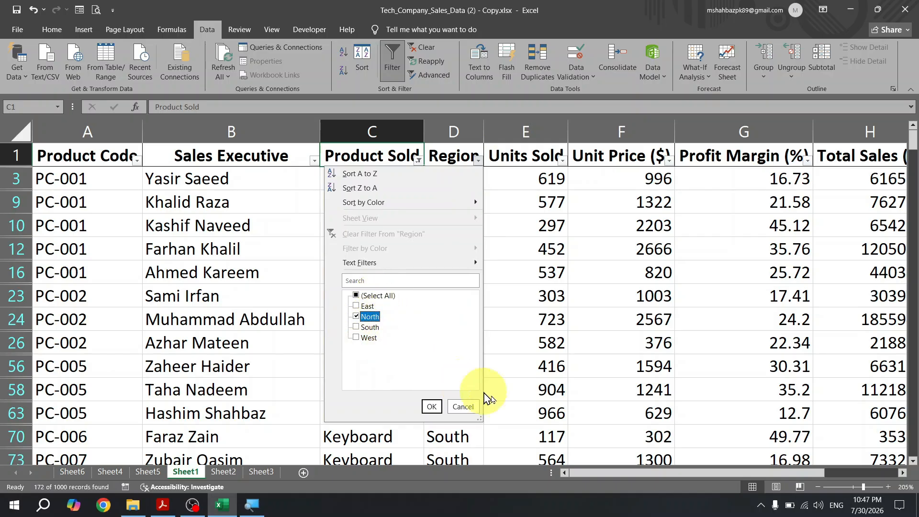
{"action": "left_click", "coordinate": [431, 407]}
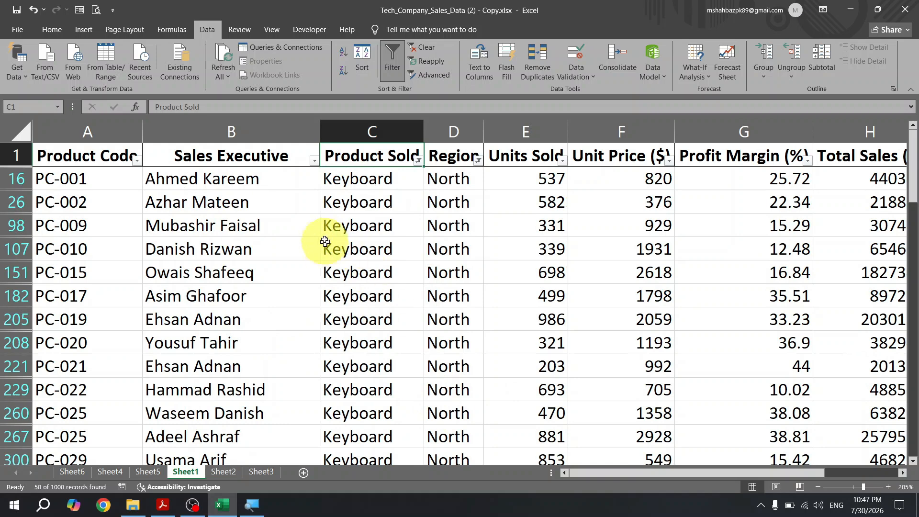
{"action": "left_click_drag", "start_coordinate": [428, 177], "coordinate": [437, 205]}
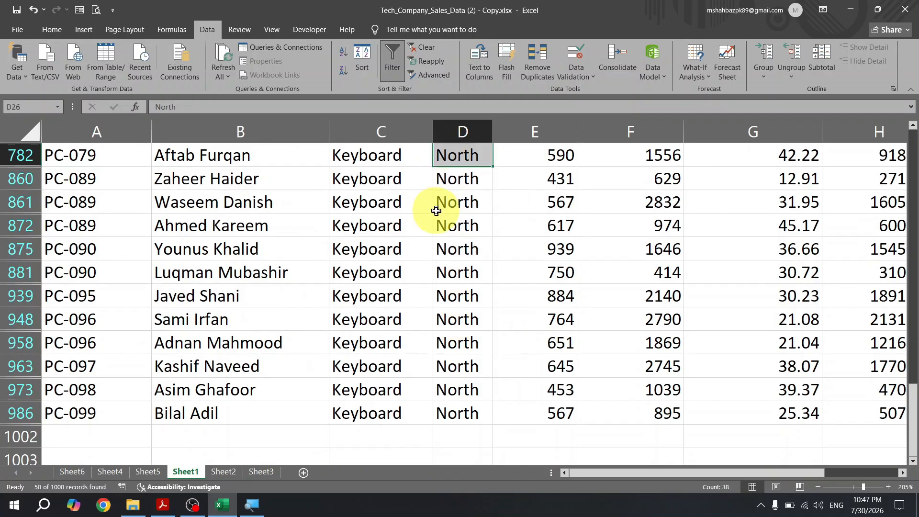
{"action": "key", "text": "ctrl+Up"}
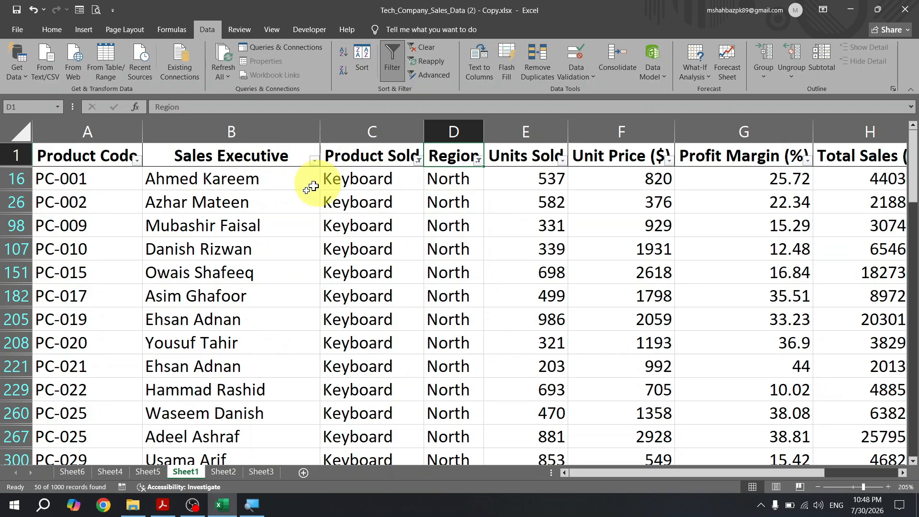
Remove the Product Sold and Region filters by reselecting all values in both columns
{"action": "left_click", "coordinate": [418, 160]}
{"action": "left_click", "coordinate": [317, 296]}
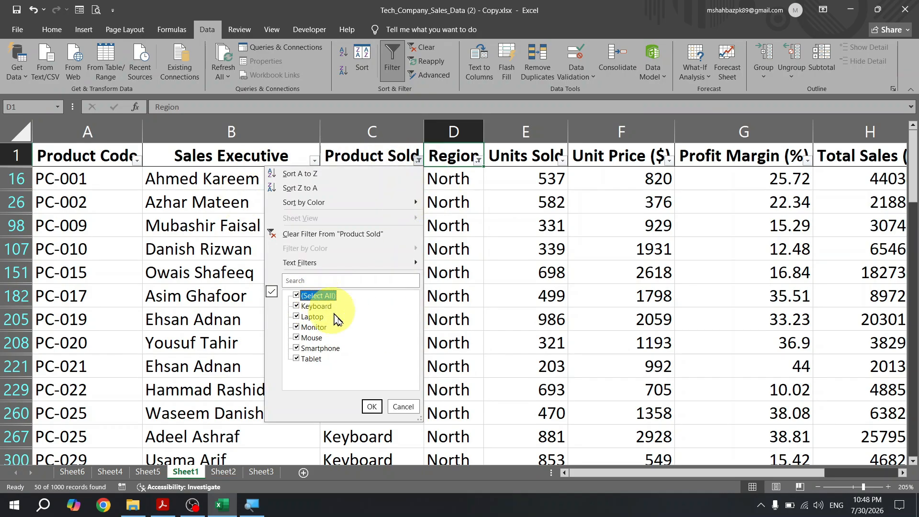
{"action": "left_click", "coordinate": [371, 408]}
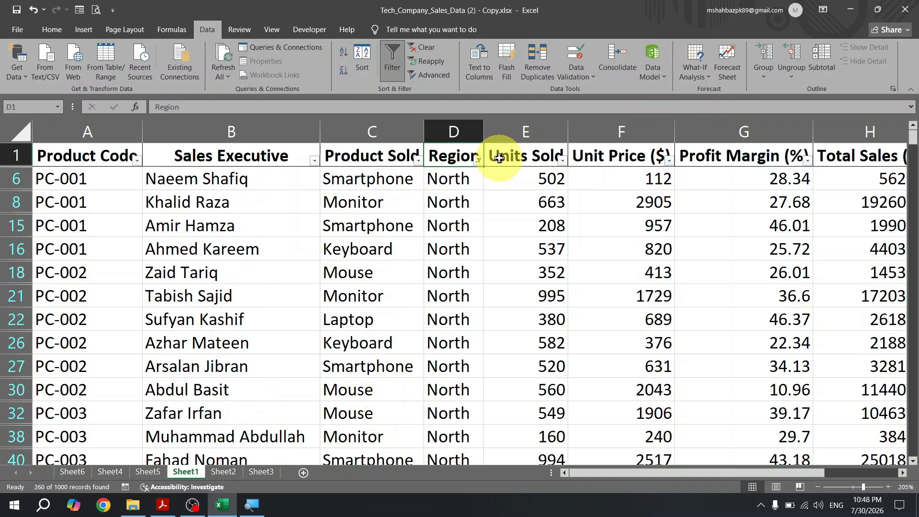
{"action": "left_click", "coordinate": [478, 160]}
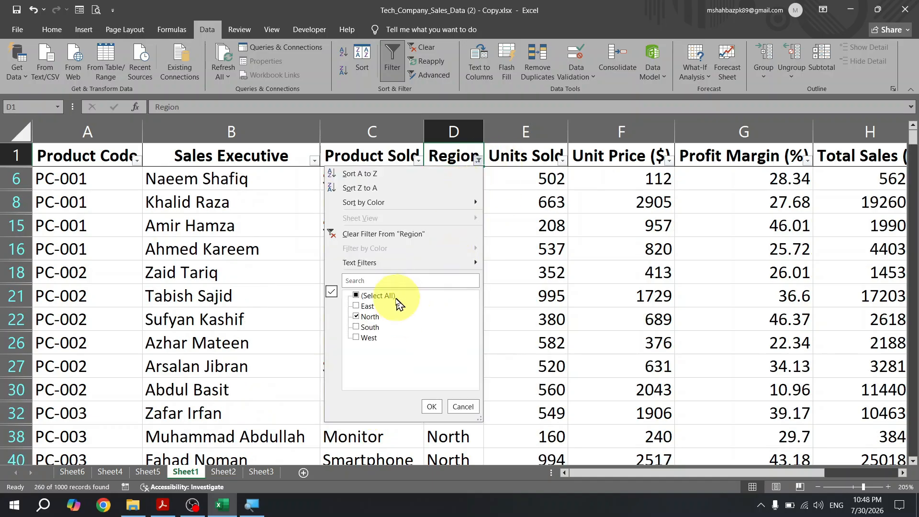
{"action": "left_click", "coordinate": [432, 408]}
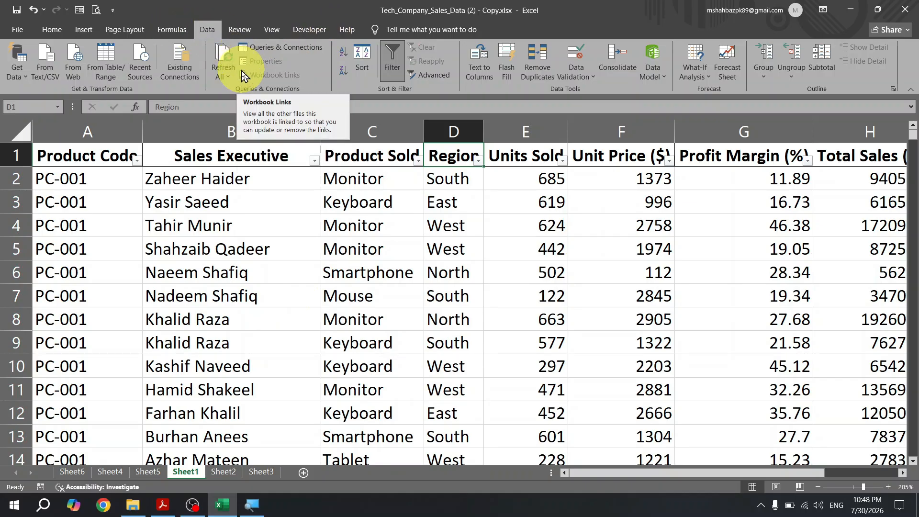
Look through Sheet2, Sheet4 and Sheet6, and bring up Sheet5 with the Products slicer
{"action": "left_click_drag", "start_coordinate": [625, 201], "coordinate": [815, 213]}
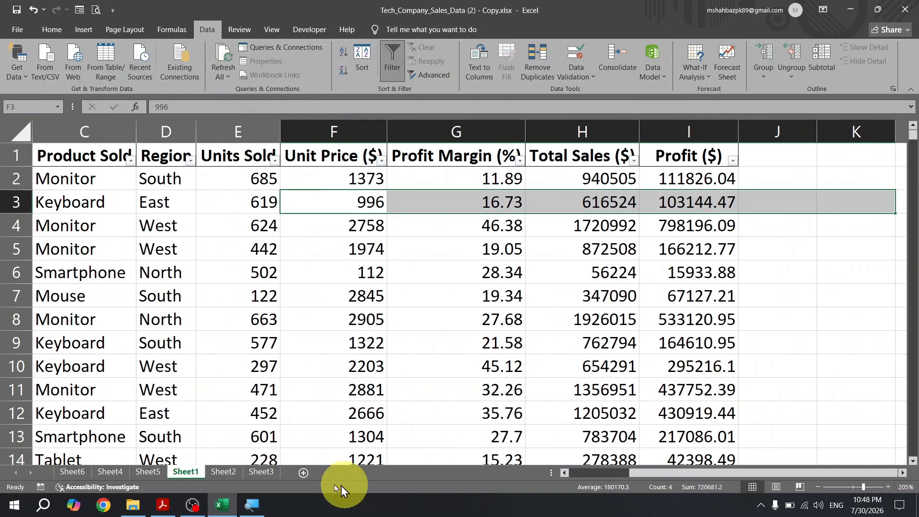
{"action": "left_click", "coordinate": [223, 472]}
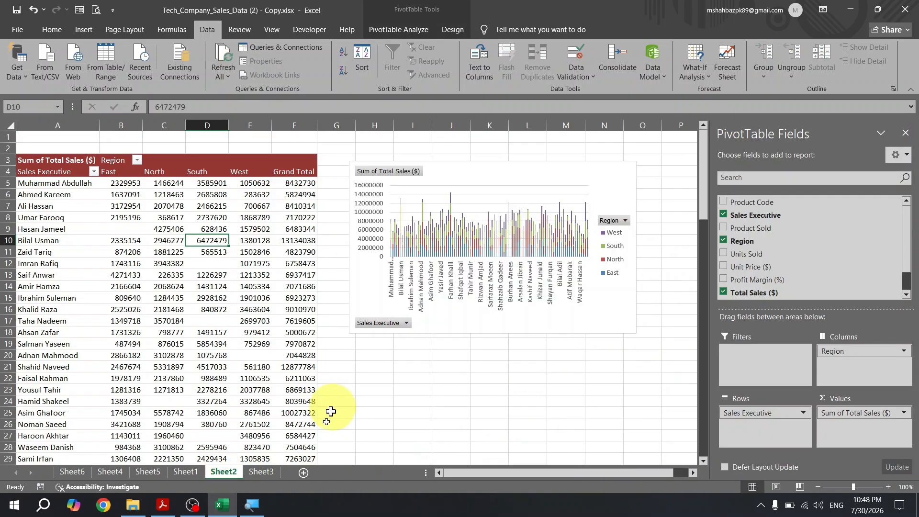
{"action": "left_click", "coordinate": [106, 470]}
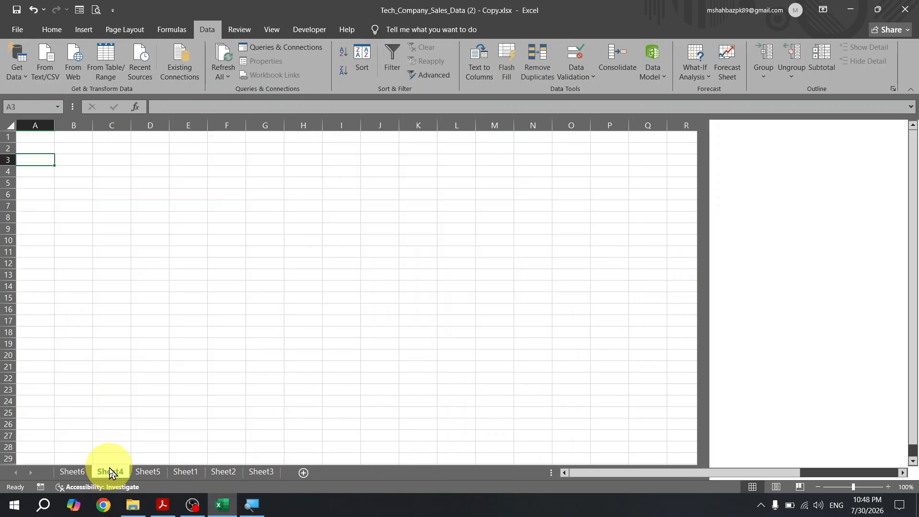
{"action": "left_click", "coordinate": [70, 472]}
{"action": "left_click", "coordinate": [156, 460]}
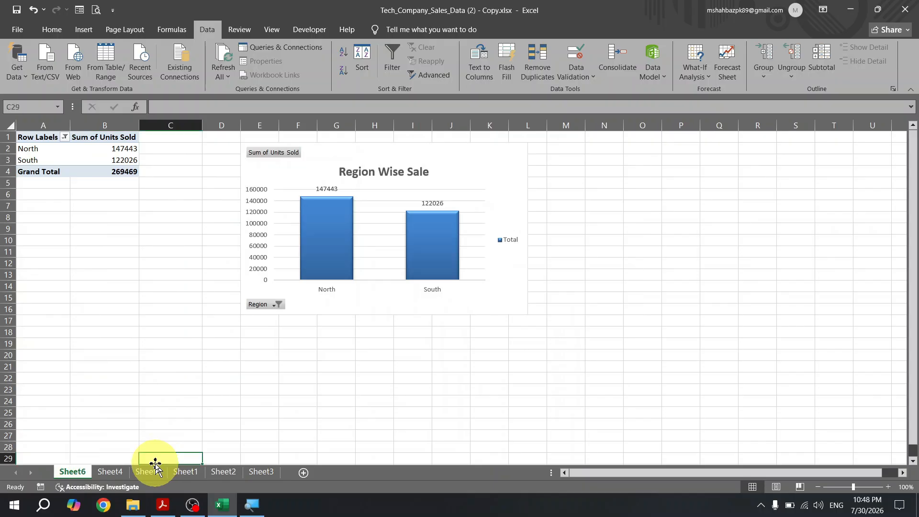
{"action": "left_click", "coordinate": [152, 472]}
Filter the Sheet5 pivot tables by one product after another with the Products slicer, including Laptop and Mouse and ending on Tablet
{"action": "left_click", "coordinate": [394, 187]}
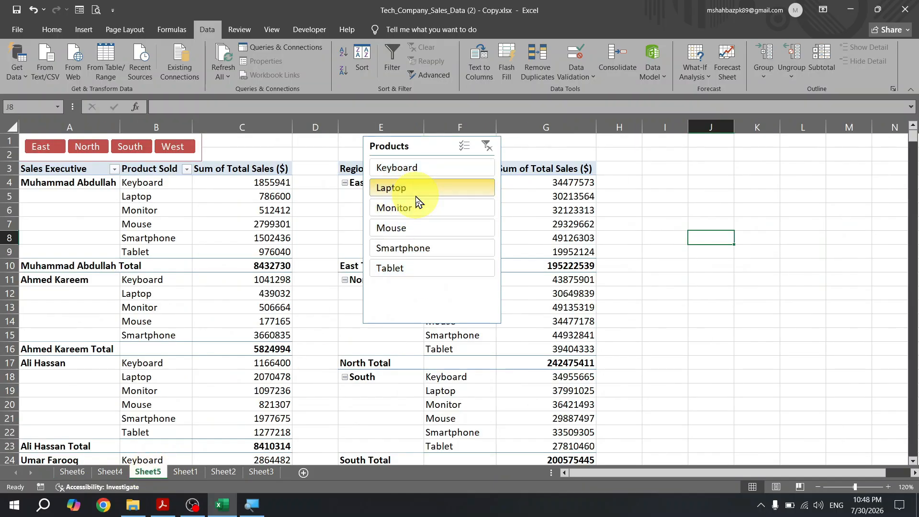
{"action": "left_click", "coordinate": [419, 230]}
{"action": "left_click", "coordinate": [421, 266]}
{"action": "left_click", "coordinate": [430, 209]}
{"action": "left_click", "coordinate": [433, 188]}
{"action": "left_click", "coordinate": [427, 210]}
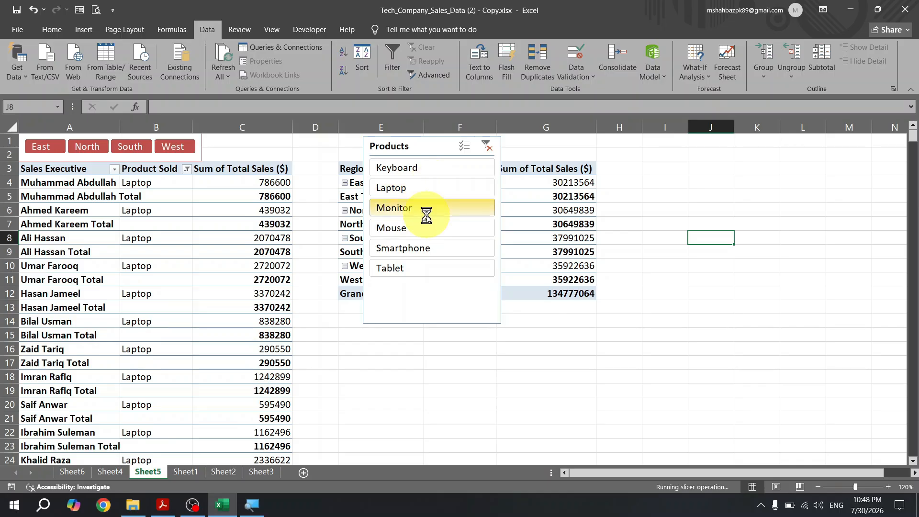
{"action": "left_click", "coordinate": [425, 230]}
{"action": "left_click", "coordinate": [420, 249]}
{"action": "left_click", "coordinate": [420, 268]}
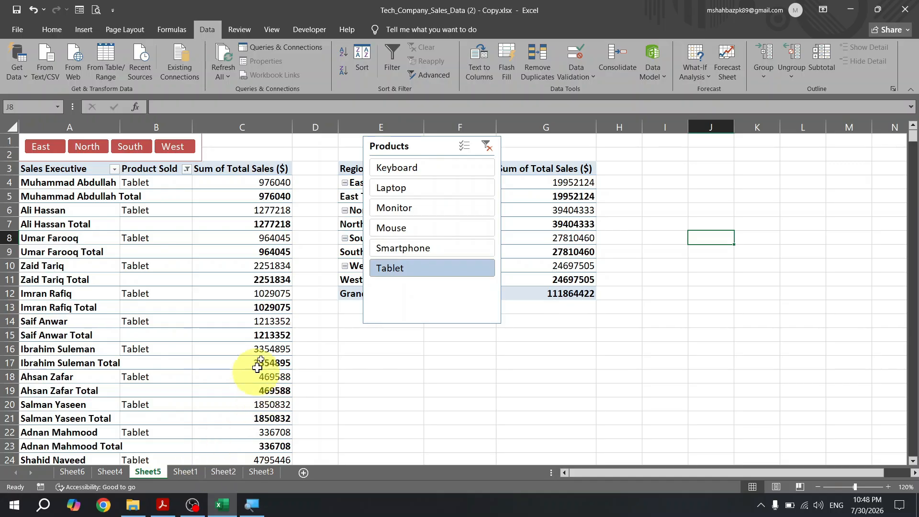
Shift the Products slicer slightly to the right and clear its product filter
{"action": "left_click_drag", "start_coordinate": [417, 146], "coordinate": [447, 146]}
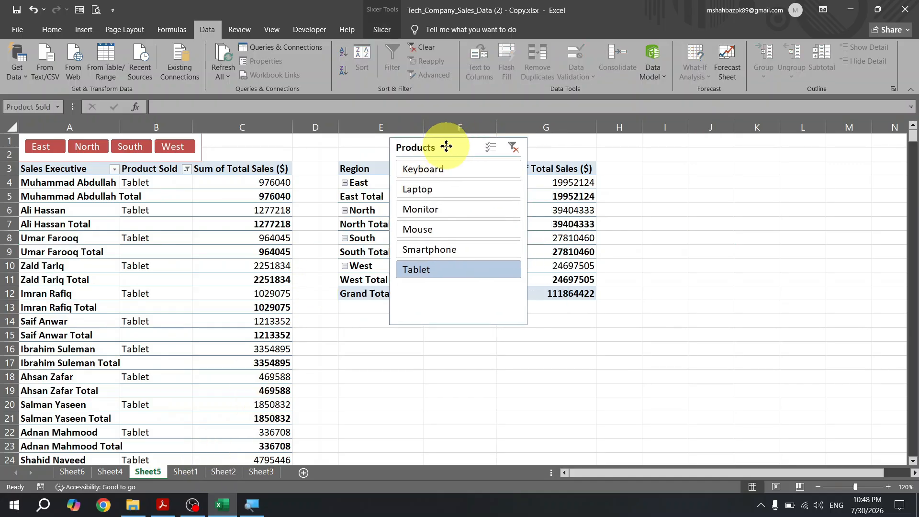
{"action": "left_click", "coordinate": [452, 211]}
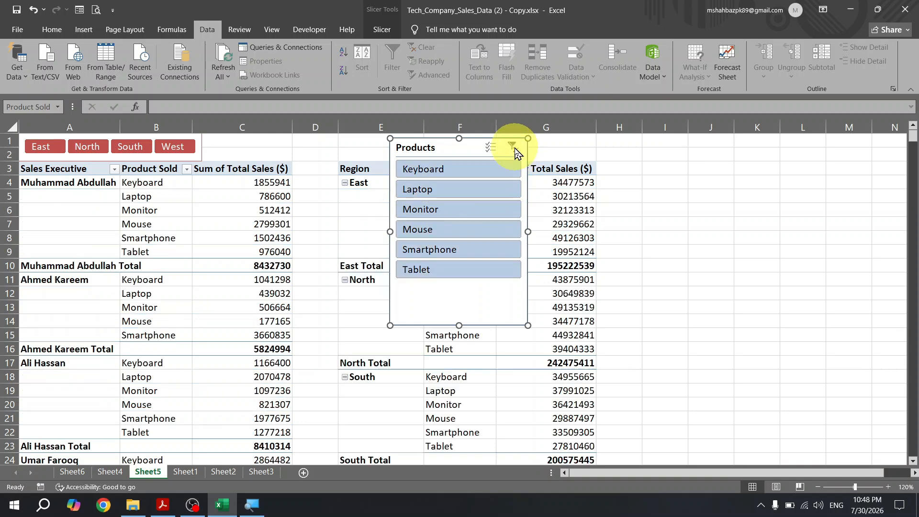
Return to the beginning of Sheet1 and view the Product Sold filter choices without applying any
{"action": "left_click", "coordinate": [190, 472]}
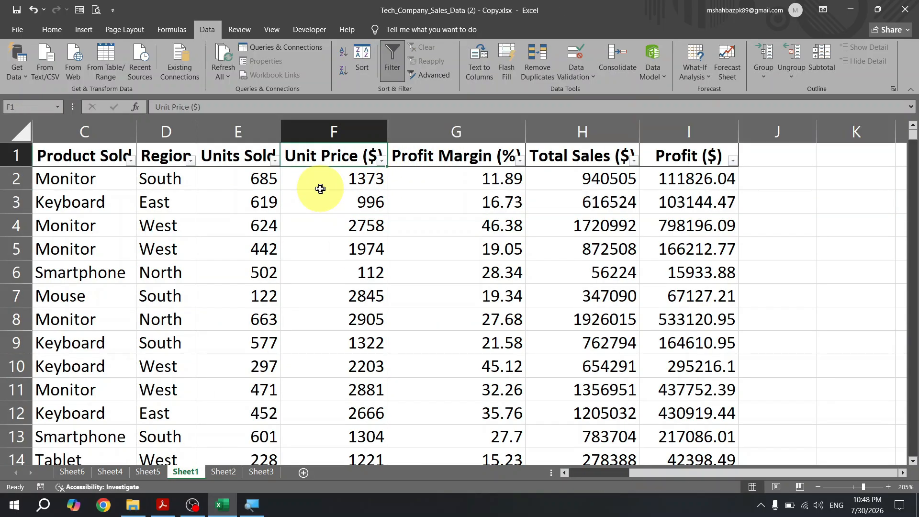
{"action": "key", "text": "ctrl+Home"}
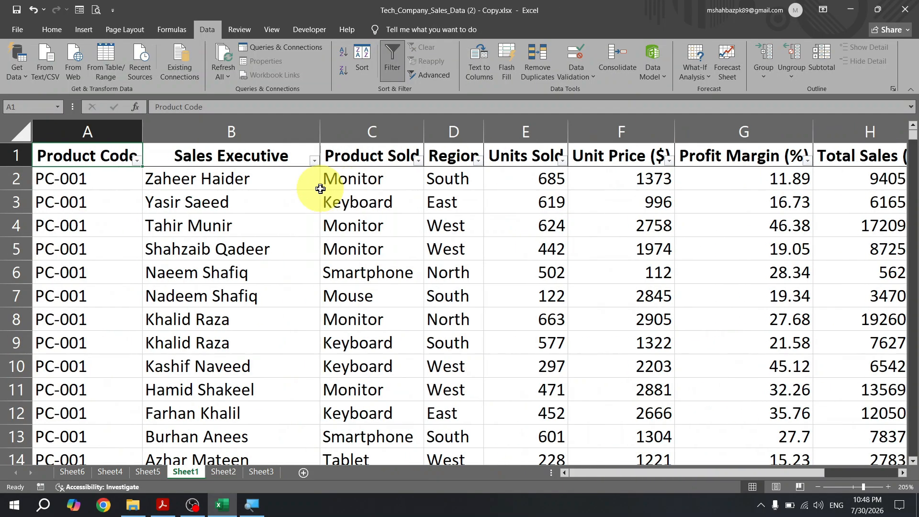
{"action": "left_click", "coordinate": [419, 162]}
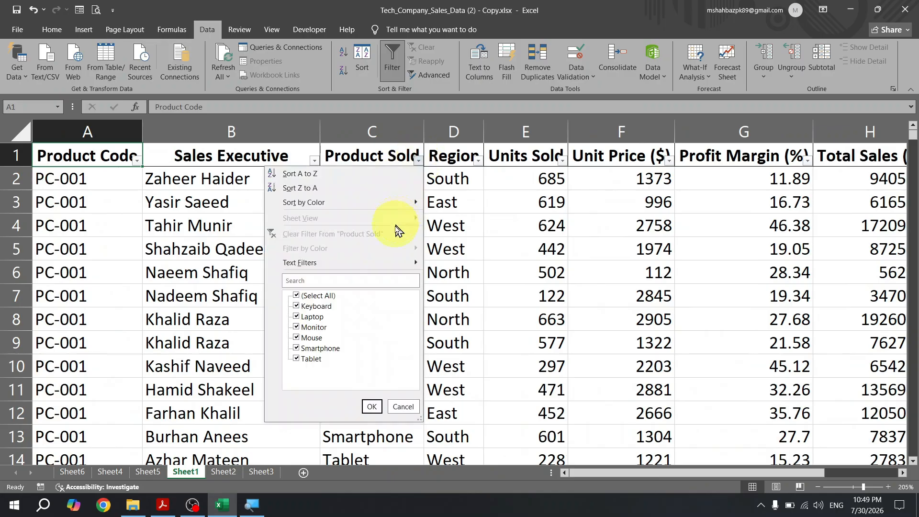
{"action": "left_click", "coordinate": [457, 164]}
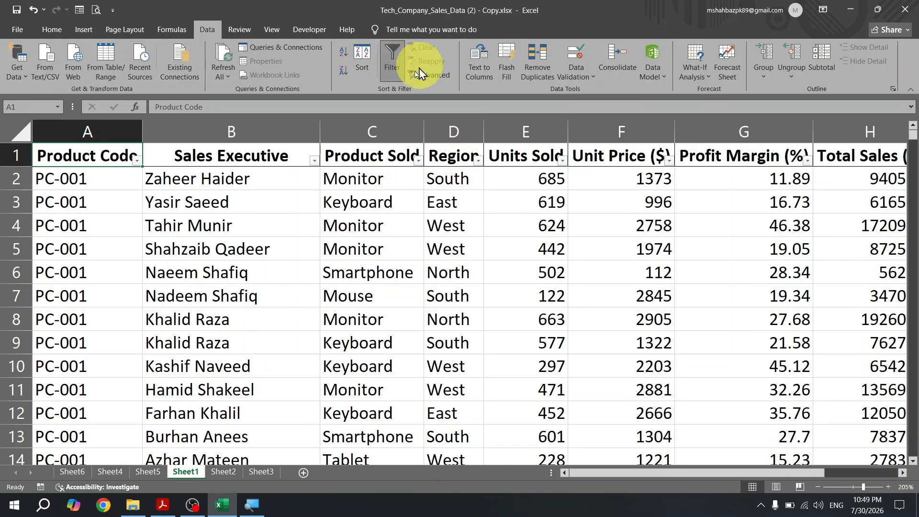
Switch to the course outline PDF, check the Find & Replace and Data Validation topics under Class 13, and return to the Excel workbook
{"action": "key", "text": "alt+Tab"}
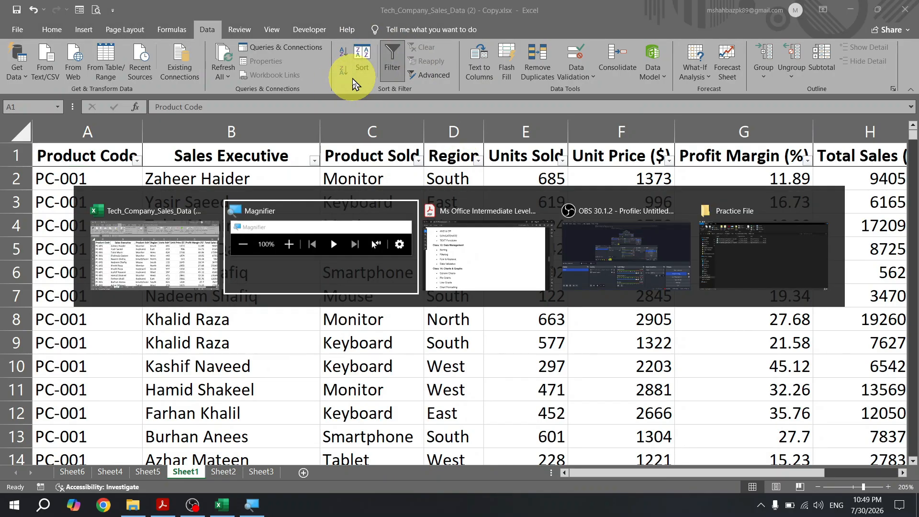
{"action": "key", "text": "alt+Tab"}
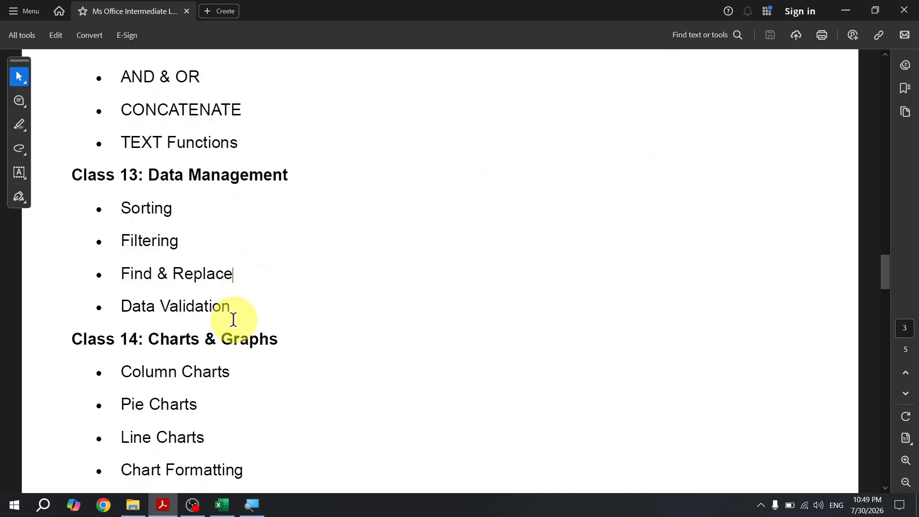
{"action": "left_click_drag", "start_coordinate": [121, 275], "coordinate": [233, 275]}
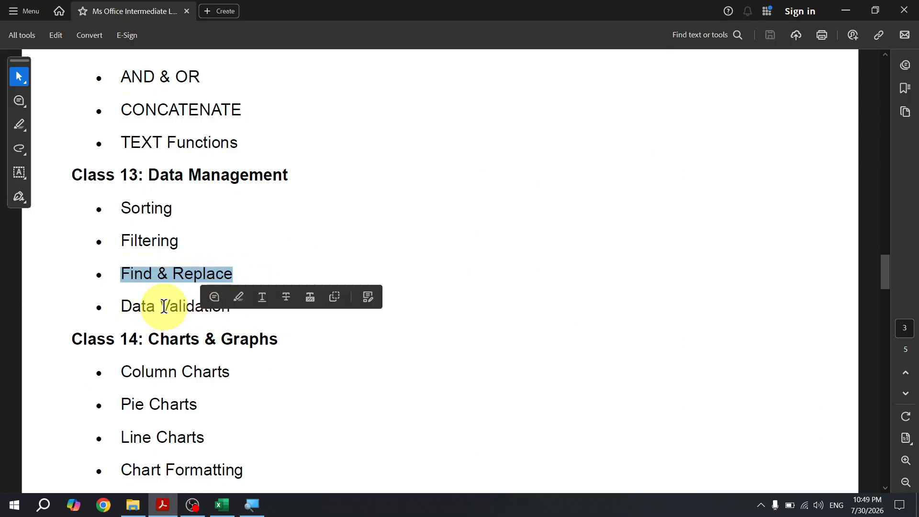
{"action": "left_click_drag", "start_coordinate": [160, 306], "coordinate": [228, 305]}
{"action": "key", "text": "alt+Tab"}
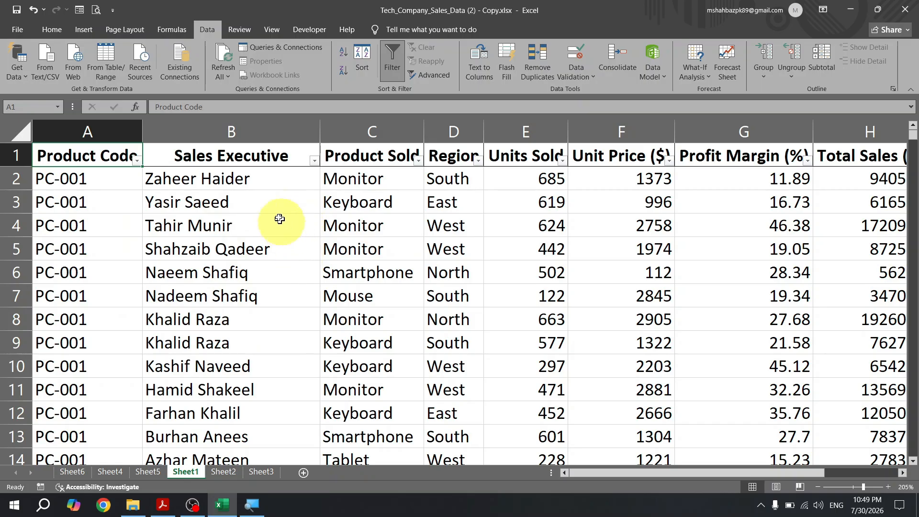
{"action": "left_click_drag", "start_coordinate": [206, 188], "coordinate": [379, 407]}
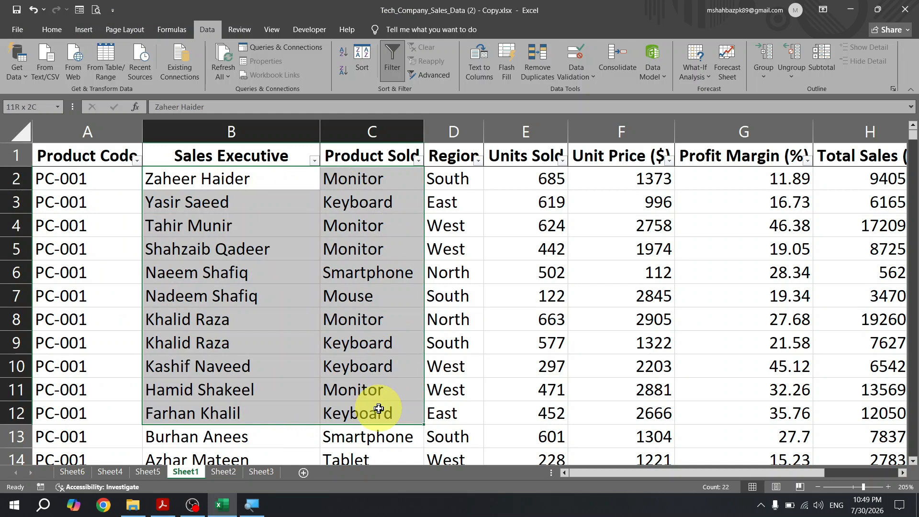
{"action": "left_click", "coordinate": [428, 202]}
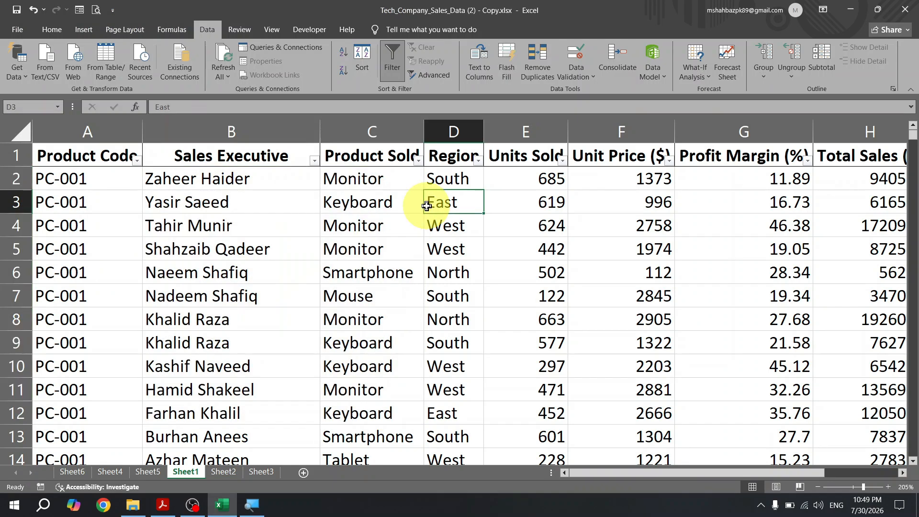
{"action": "left_click", "coordinate": [373, 171]}
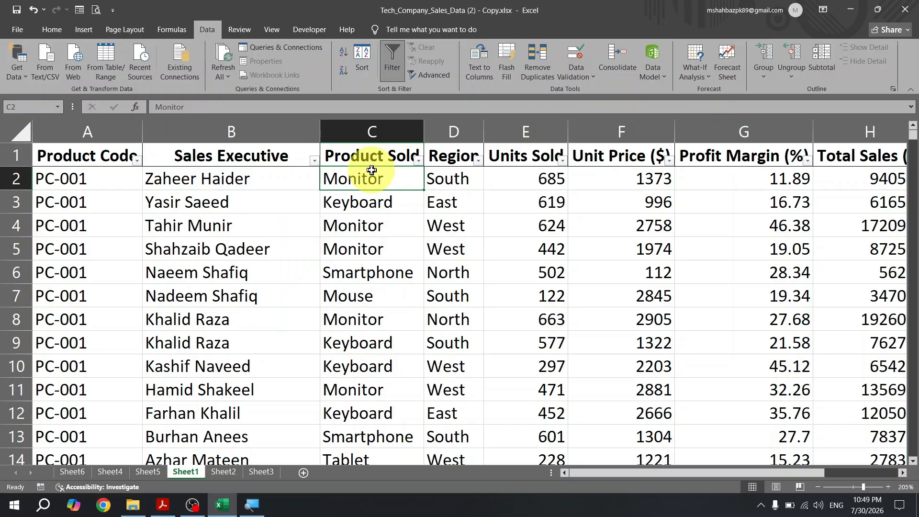
{"action": "left_click_drag", "start_coordinate": [371, 170], "coordinate": [379, 351]}
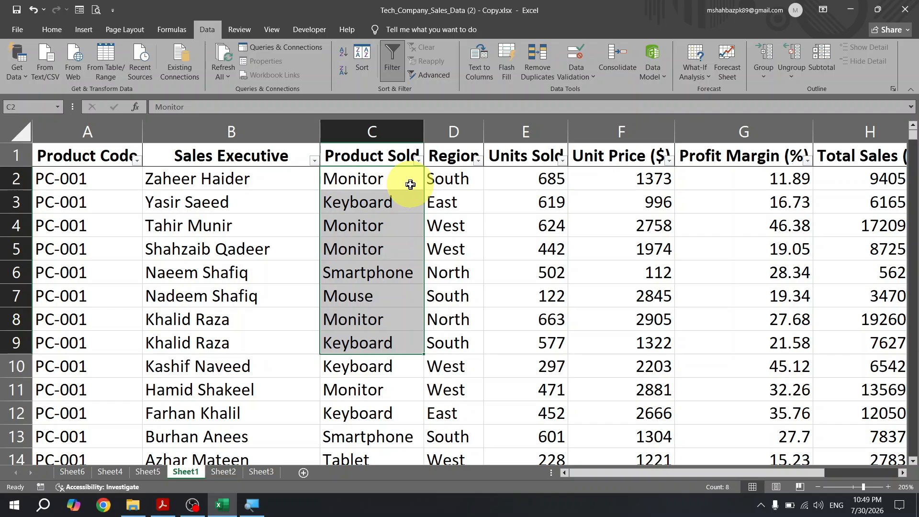
{"action": "left_click_drag", "start_coordinate": [395, 207], "coordinate": [389, 330]}
{"action": "left_click_drag", "start_coordinate": [393, 387], "coordinate": [382, 428]}
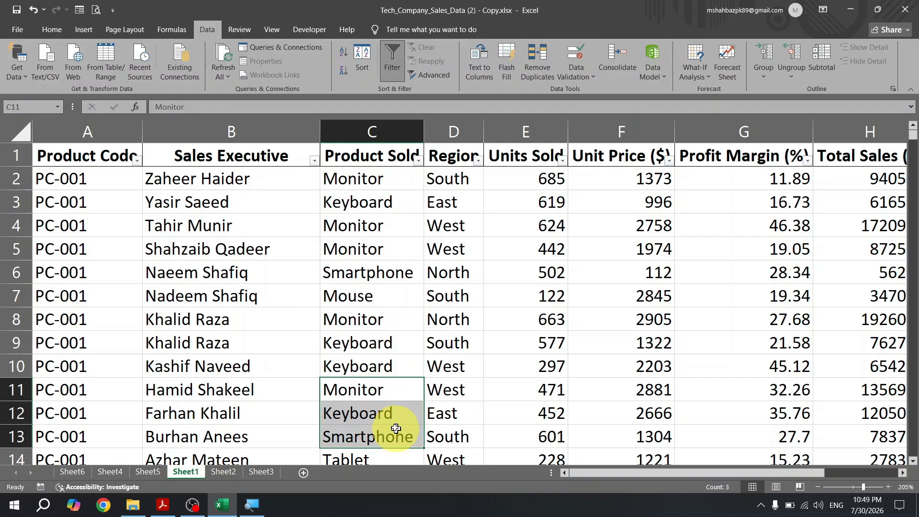
Copy the first nine Product Sold values, cells C2 to C10
{"action": "left_click", "coordinate": [388, 171]}
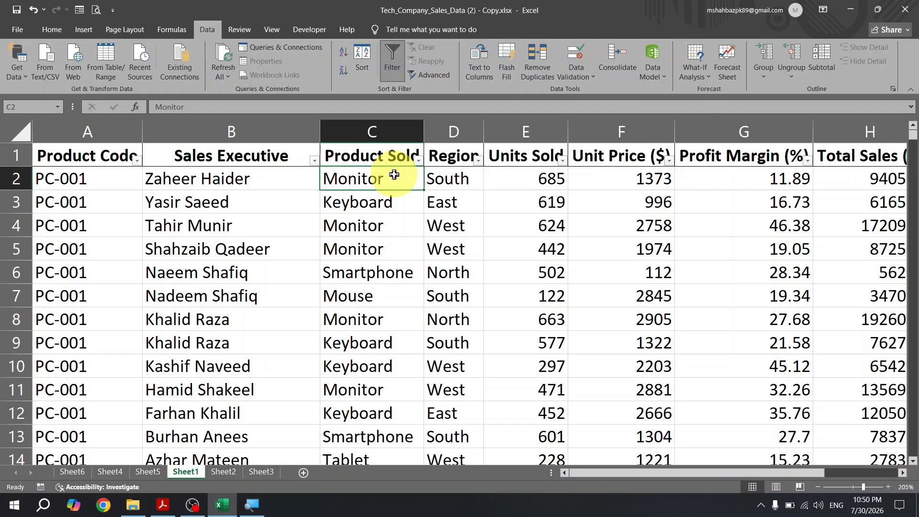
{"action": "key", "text": "ctrl+shift+Down"}
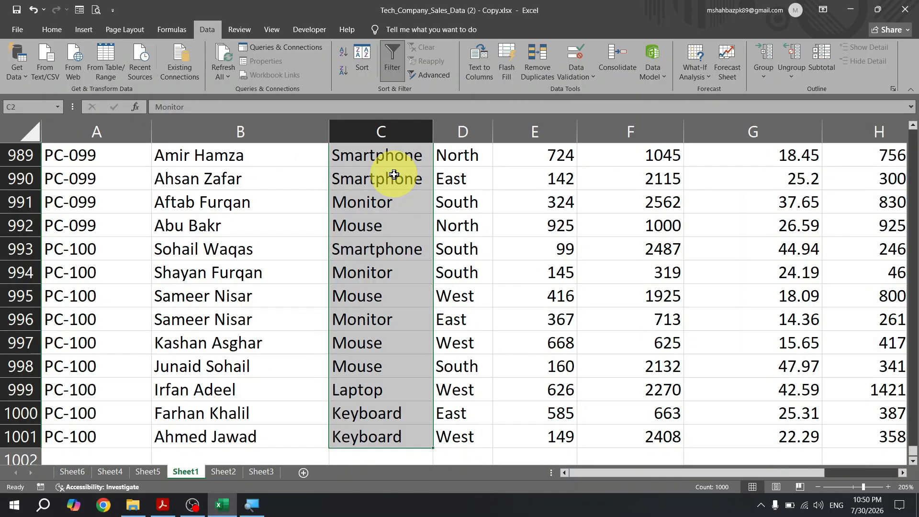
{"action": "key", "text": "ctrl+Up"}
{"action": "key", "text": "Down"}
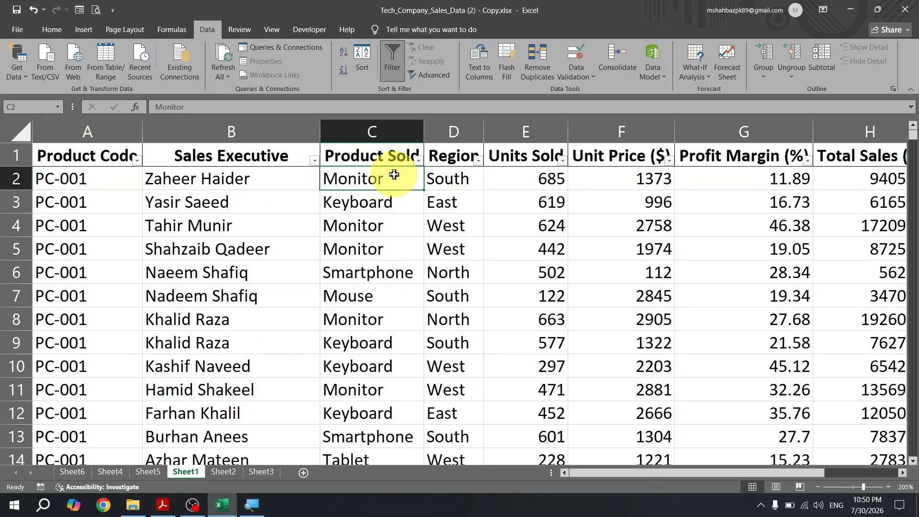
{"action": "key", "text": "shift+Down"}
{"action": "key", "text": "shift+Down"}
{"action": "key", "text": "shift+Down"}
{"action": "key", "text": "shift+Down"}
{"action": "key", "text": "shift+Down"}
{"action": "key", "text": "shift+Down"}
{"action": "key", "text": "shift+Down"}
{"action": "key", "text": "shift+Down"}
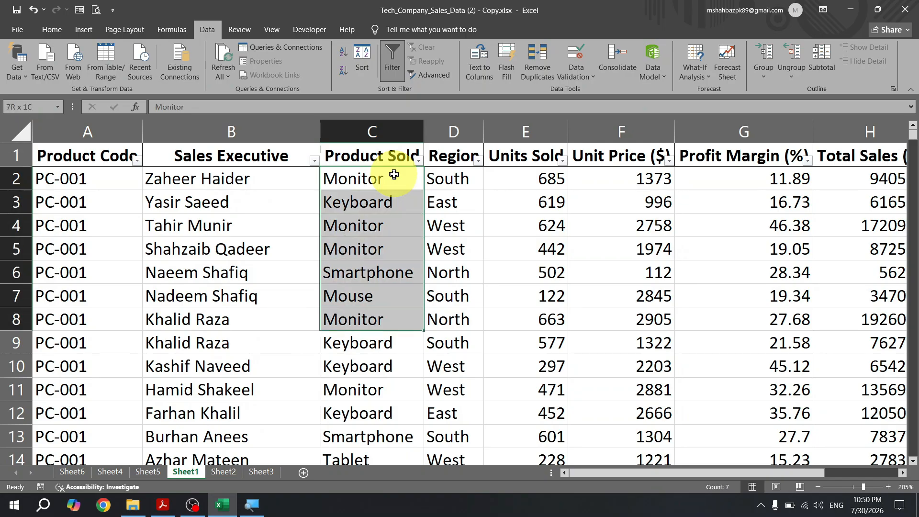
{"action": "key", "text": "ctrl+c"}
Paste the copied product names into the empty column N, starting at N2
{"action": "key", "text": "Right"}
{"action": "key", "text": "Right"}
{"action": "key", "text": "Right"}
{"action": "key", "text": "Right"}
{"action": "key", "text": "Right"}
{"action": "key", "text": "Right"}
{"action": "key", "text": "Right"}
{"action": "key", "text": "Right"}
{"action": "key", "text": "Right"}
{"action": "key", "text": "Right"}
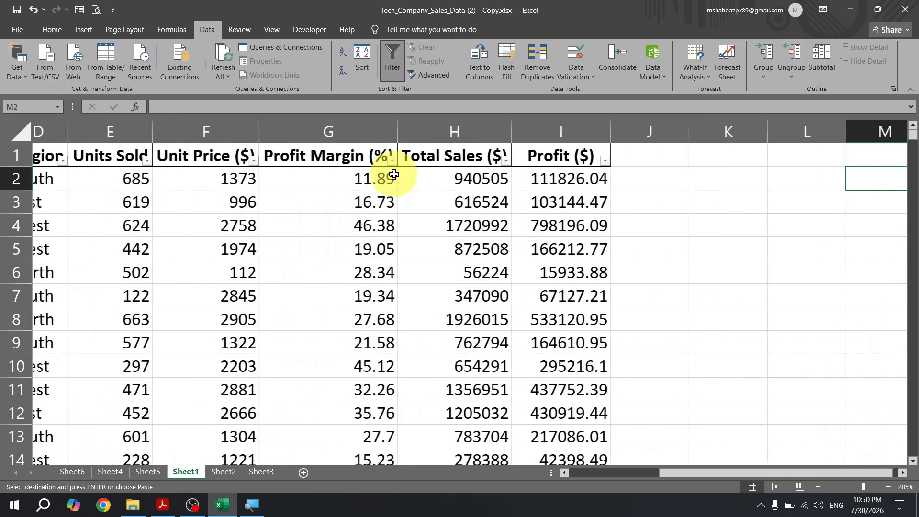
{"action": "key", "text": "Right"}
{"action": "key", "text": "ctrl+v"}
Enter the heading Products in N1 above the pasted product names
{"action": "key", "text": "Up"}
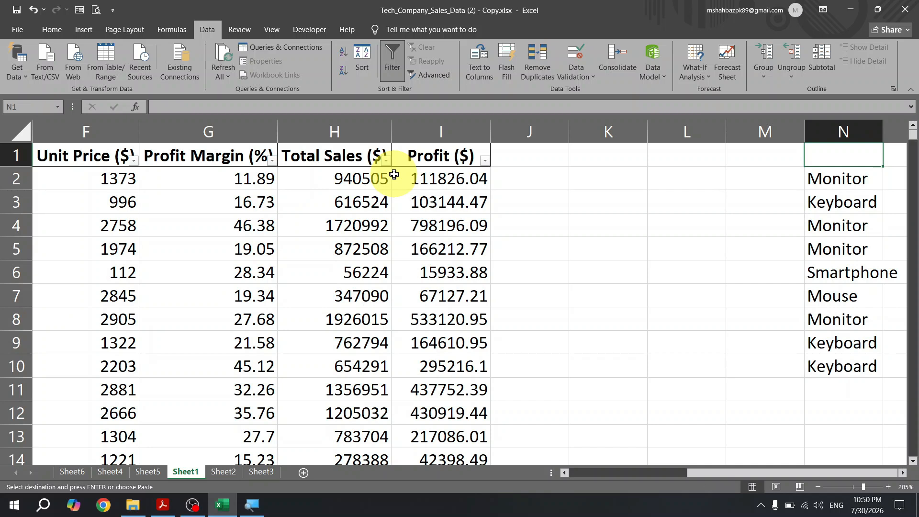
{"action": "type", "text": "Products"}
{"action": "key", "text": "Return"}
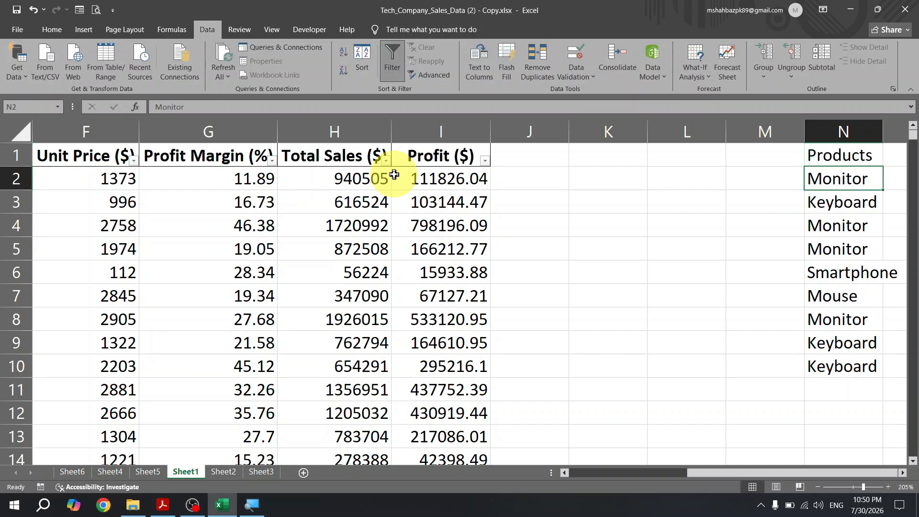
Replace the repeated Monitor entries in the Products list with MOuse in N4 and Printer in N5
{"action": "key", "text": "Down"}
{"action": "key", "text": "Down"}
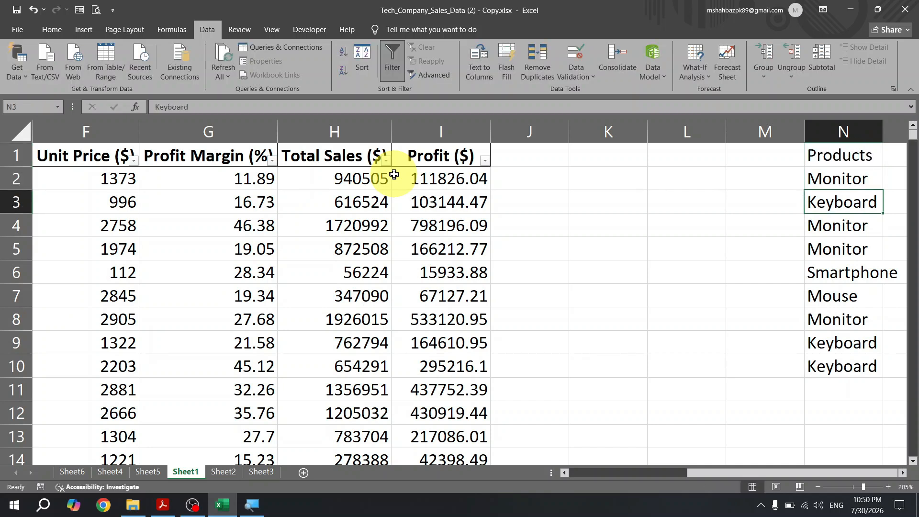
{"action": "type", "text": "MOuse"}
{"action": "key", "text": "Return"}
{"action": "type", "text": "Printer"}
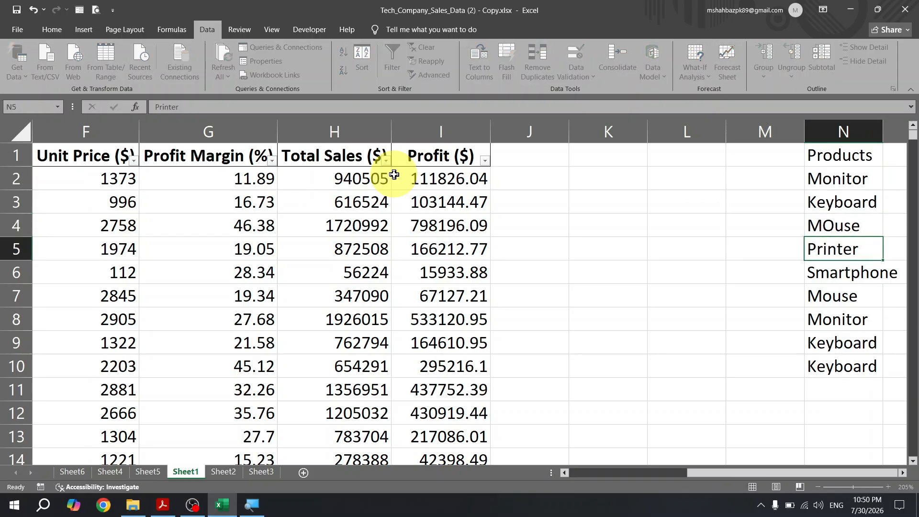
Replace the product names in N6, N7 and N8 of the Products list with Scanner, LCD and LED
{"action": "key", "text": "Down"}
{"action": "type", "text": "Scanner"}
{"action": "key", "text": "Return"}
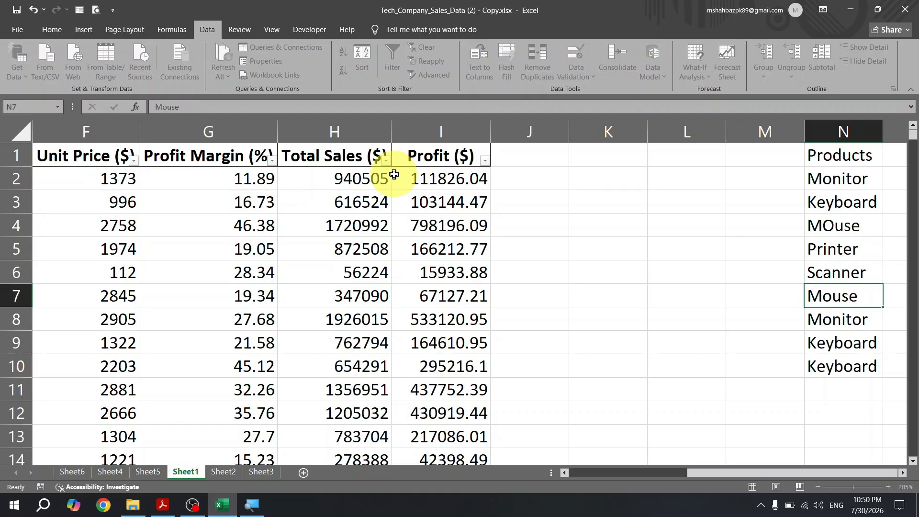
{"action": "type", "text": "LCD"}
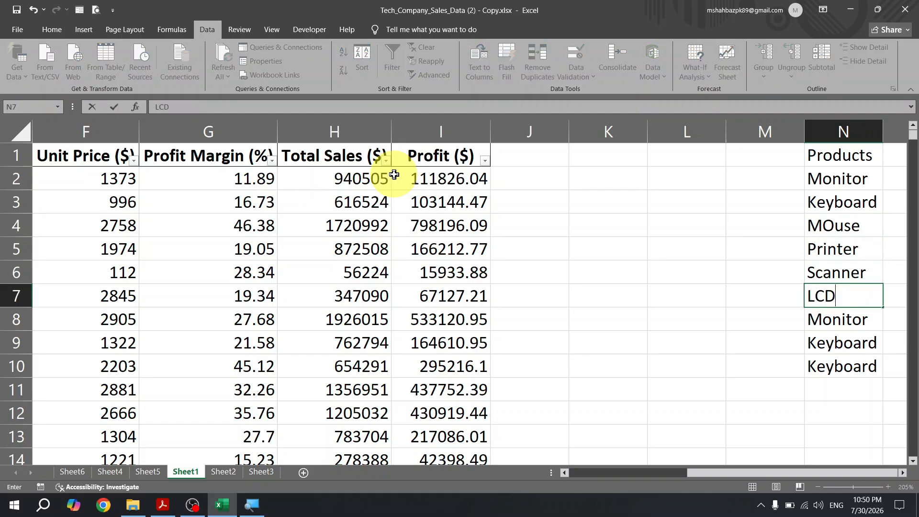
{"action": "key", "text": "Return"}
{"action": "type", "text": "LED"}
{"action": "key", "text": "Return"}
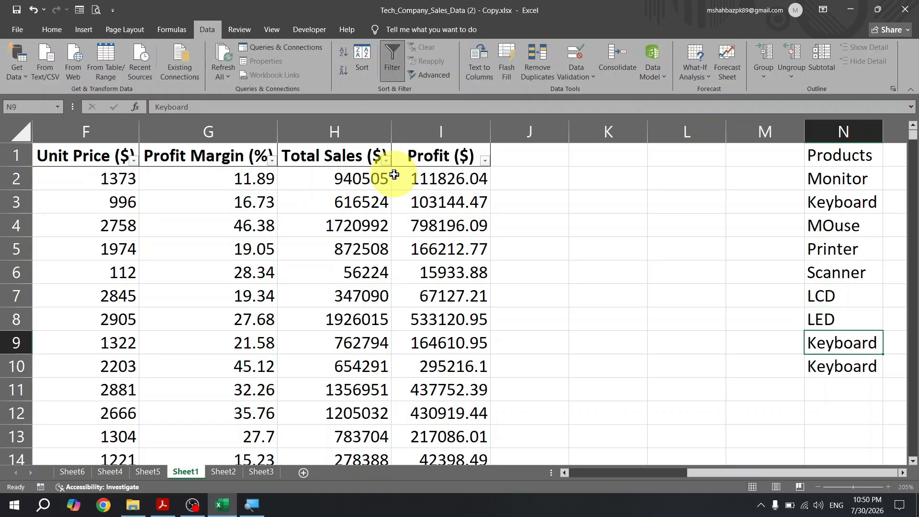
Replace the last two product names with Speakers in N9 and Handfree in N10, and make the Products heading bold
{"action": "type", "text": "Speakers"}
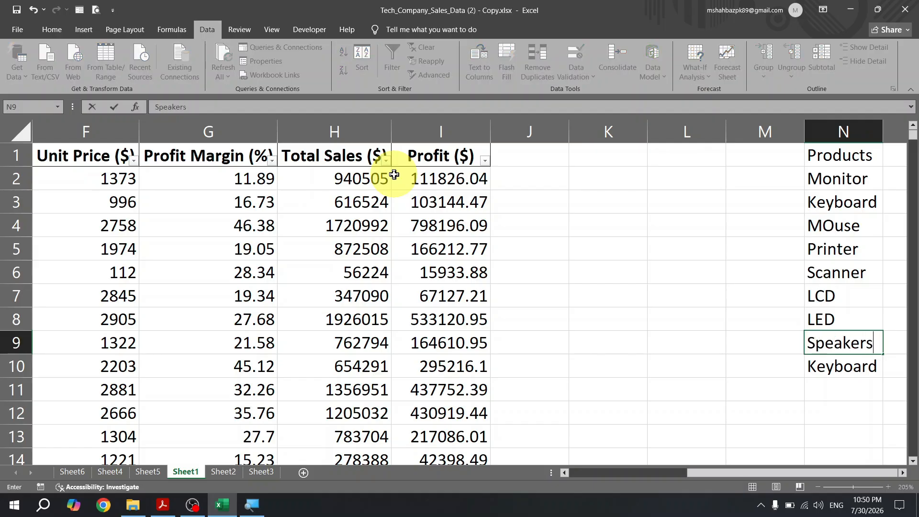
{"action": "key", "text": "Return"}
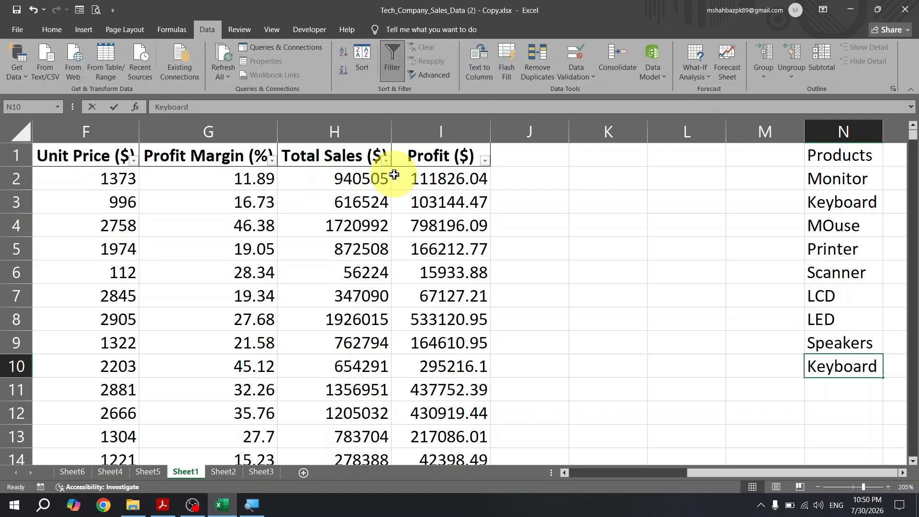
{"action": "type", "text": "Handfree"}
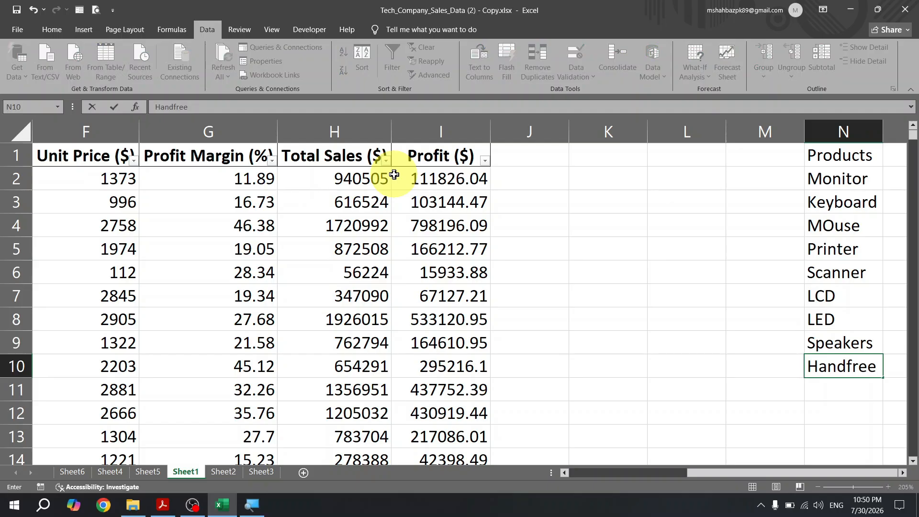
{"action": "key", "text": "ctrl+Up"}
{"action": "key", "text": "ctrl+b"}
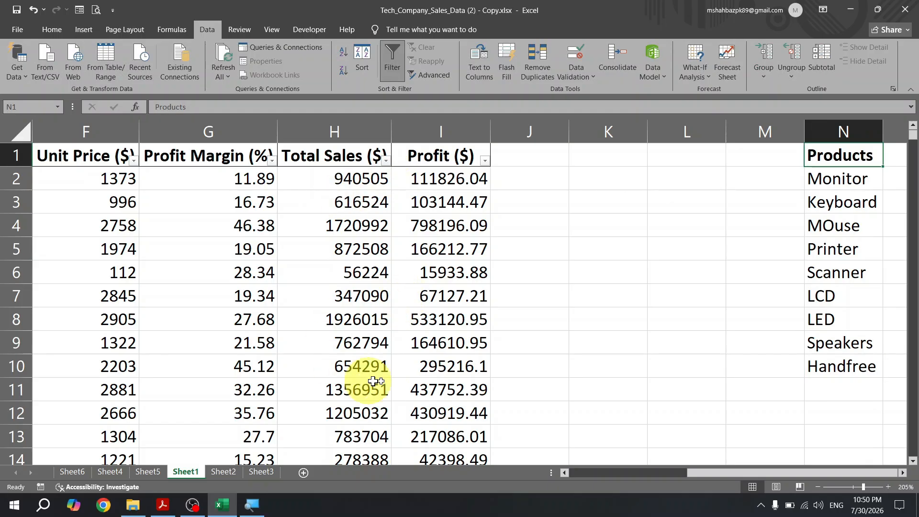
{"action": "left_click", "coordinate": [224, 473]}
{"action": "left_click", "coordinate": [182, 473]}
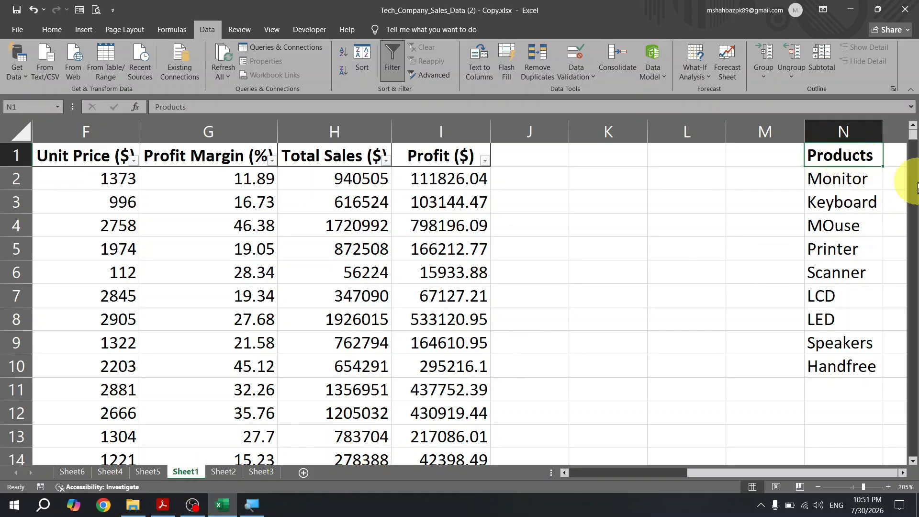
{"action": "scroll", "coordinate": [916, 186], "scroll_direction": "down", "scroll_amount": 4}
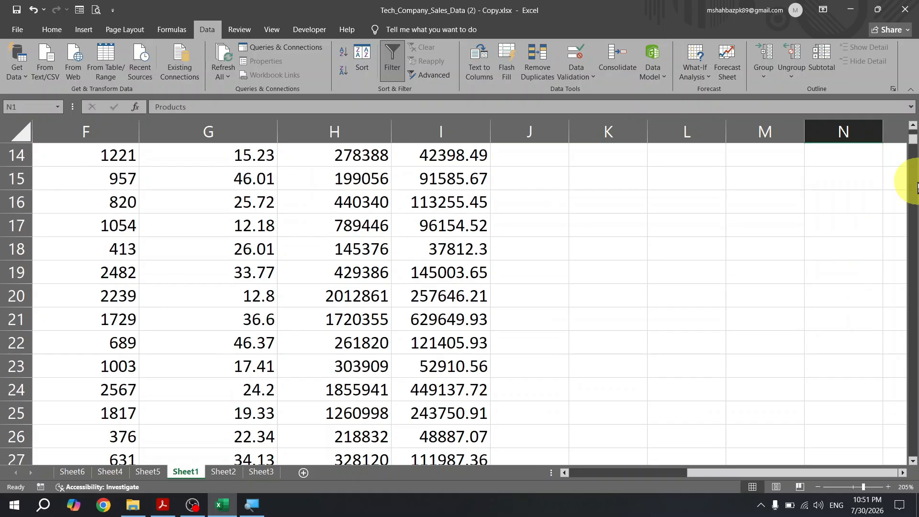
{"action": "scroll", "coordinate": [910, 178], "scroll_direction": "up", "scroll_amount": 4}
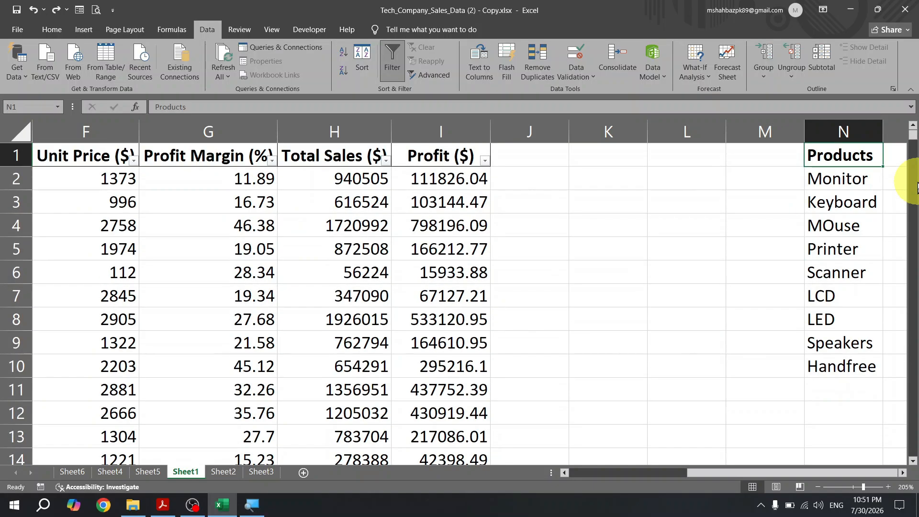
{"action": "scroll", "coordinate": [916, 186], "scroll_direction": "right", "scroll_amount": 2}
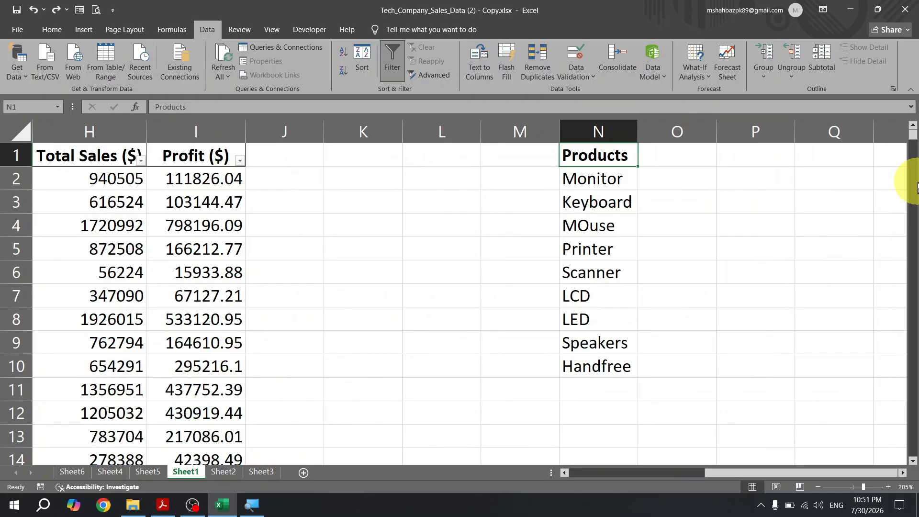
{"action": "key", "text": "ctrl+b"}
{"action": "key", "text": "ctrl+b"}
Clear all values of the Product Sold column from C2 downward, keeping its heading
{"action": "key", "text": "ctrl+Left"}
{"action": "key", "text": "ctrl+Left"}
{"action": "key", "text": "Right"}
{"action": "key", "text": "Right"}
{"action": "key", "text": "Down"}
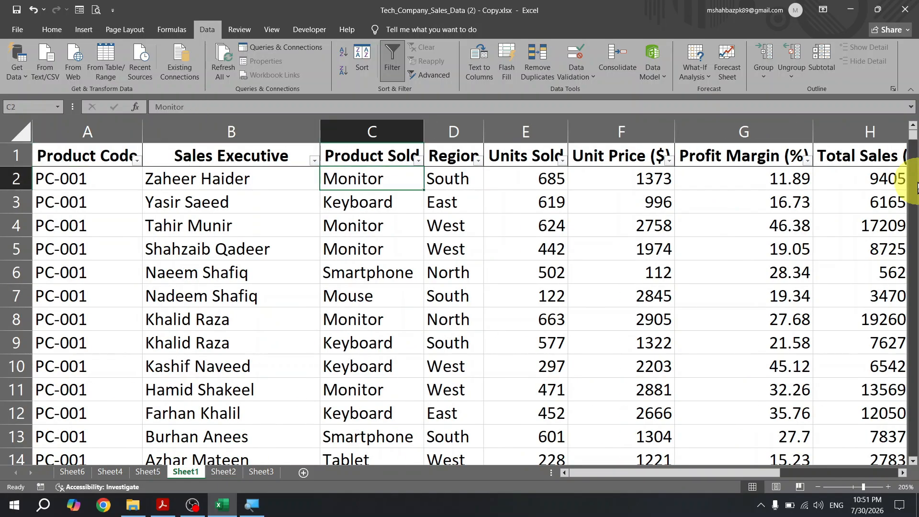
{"action": "key", "text": "ctrl+shift+Down"}
{"action": "key", "text": "Delete"}
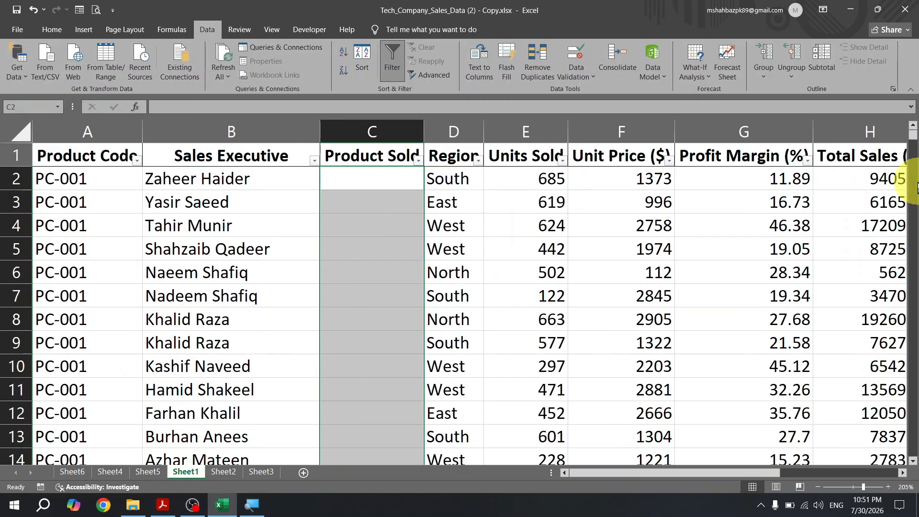
{"action": "key", "text": "Up"}
{"action": "key", "text": "Down"}
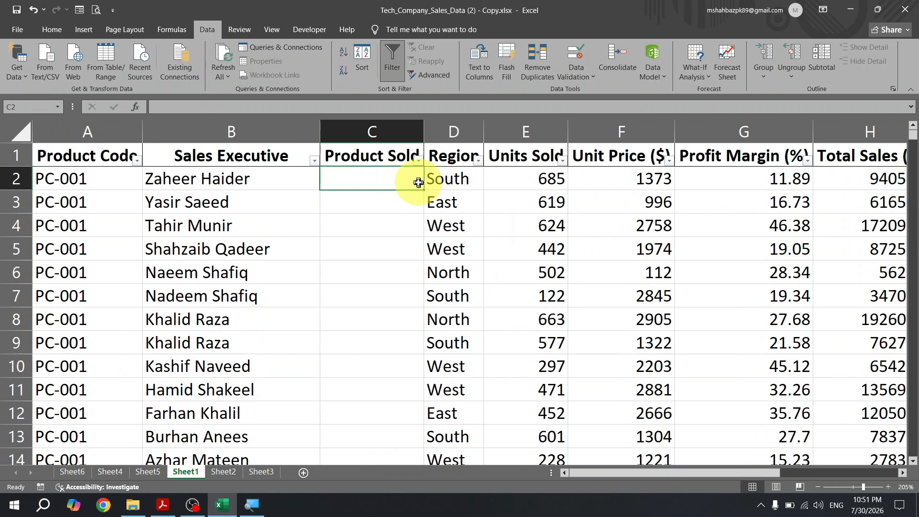
Select the emptied Product Sold cells from C2 down to C563
{"action": "left_click_drag", "start_coordinate": [618, 181], "coordinate": [241, 236]}
{"action": "left_click", "coordinate": [121, 187]}
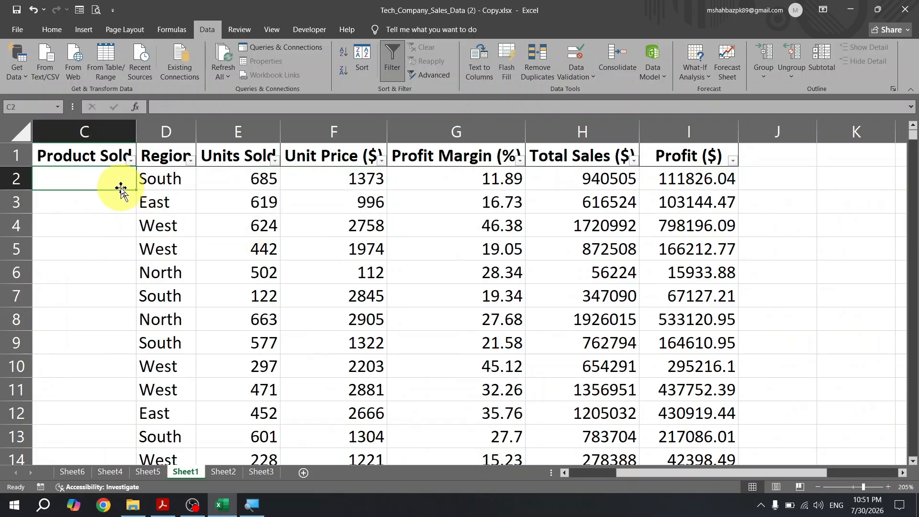
{"action": "scroll", "coordinate": [117, 190], "scroll_direction": "left", "scroll_amount": 2}
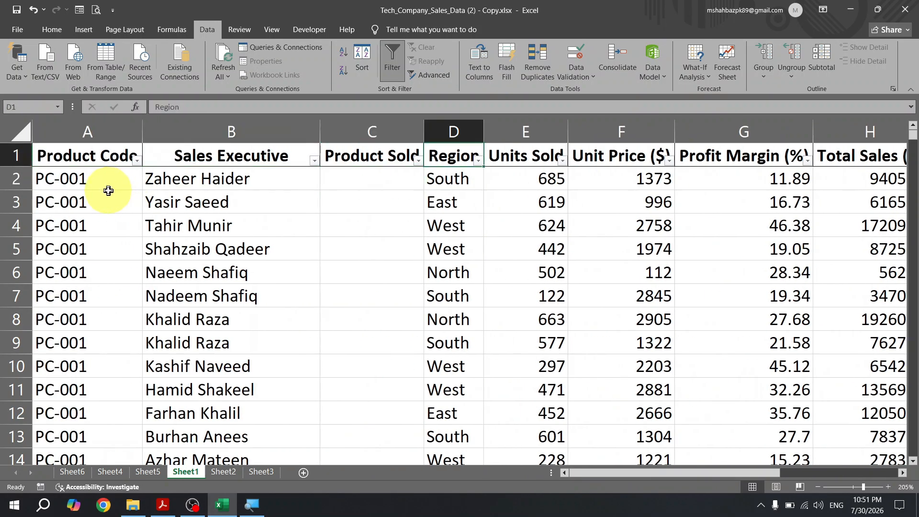
{"action": "key", "text": "shift+Down"}
{"action": "key", "text": "shift+Down"}
{"action": "key", "text": "shift+Down"}
{"action": "key", "text": "shift+Down"}
{"action": "key", "text": "shift+Down"}
{"action": "key", "text": "shift+Down"}
{"action": "key", "text": "shift+Down"}
{"action": "key", "text": "shift+Down"}
{"action": "key", "text": "shift+Down"}
{"action": "key", "text": "shift+Down"}
{"action": "key", "text": "shift+Down"}
{"action": "key", "text": "shift+Down"}
{"action": "key", "text": "shift+Down"}
{"action": "key", "text": "shift+Down"}
{"action": "key", "text": "shift+Down"}
{"action": "key", "text": "shift+Down"}
{"action": "key", "text": "shift+Down"}
{"action": "key", "text": "shift+Down"}
{"action": "key", "text": "shift+Down"}
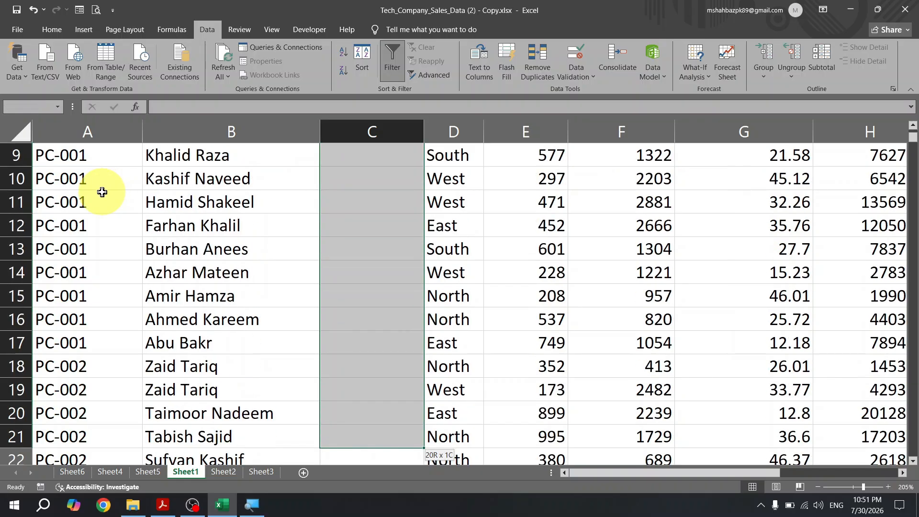
{"action": "key", "text": "shift+Down"}
{"action": "key", "text": "shift+Down"}
{"action": "key", "text": "shift+Down"}
{"action": "key", "text": "shift+Down"}
{"action": "key", "text": "shift+Down"}
{"action": "key", "text": "shift+Down"}
{"action": "key", "text": "shift+Down"}
{"action": "key", "text": "shift+Down"}
{"action": "key", "text": "shift+Down"}
{"action": "key", "text": "shift+Down"}
{"action": "key", "text": "shift+Down"}
{"action": "key", "text": "shift+Down"}
{"action": "key", "text": "shift+Down"}
{"action": "key", "text": "shift+Down"}
{"action": "key", "text": "shift+Down"}
{"action": "key", "text": "shift+Down"}
{"action": "key", "text": "shift+Down"}
{"action": "key", "text": "shift+Down"}
{"action": "key", "text": "shift+Down"}
{"action": "key", "text": "shift+Down"}
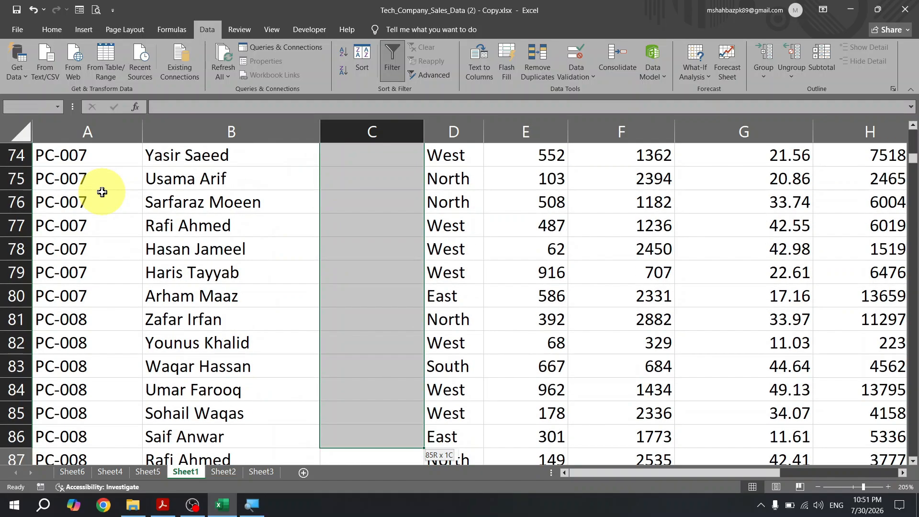
{"action": "key", "text": "shift+Down"}
{"action": "key", "text": "shift+Down"}
{"action": "key", "text": "shift+Down"}
{"action": "key", "text": "shift+Down"}
{"action": "key", "text": "shift+Down"}
{"action": "key", "text": "shift+Down"}
{"action": "key", "text": "shift+Down"}
{"action": "key", "text": "shift+Down"}
{"action": "key", "text": "shift+Down"}
{"action": "key", "text": "shift+Down"}
{"action": "key", "text": "shift+Down"}
{"action": "key", "text": "shift+Down"}
{"action": "key", "text": "shift+Down"}
{"action": "key", "text": "shift+Down"}
{"action": "key", "text": "shift+Down"}
{"action": "key", "text": "shift+Down"}
{"action": "key", "text": "shift+Down"}
{"action": "key", "text": "shift+Down"}
{"action": "key", "text": "shift+Down"}
{"action": "key", "text": "shift+Down"}
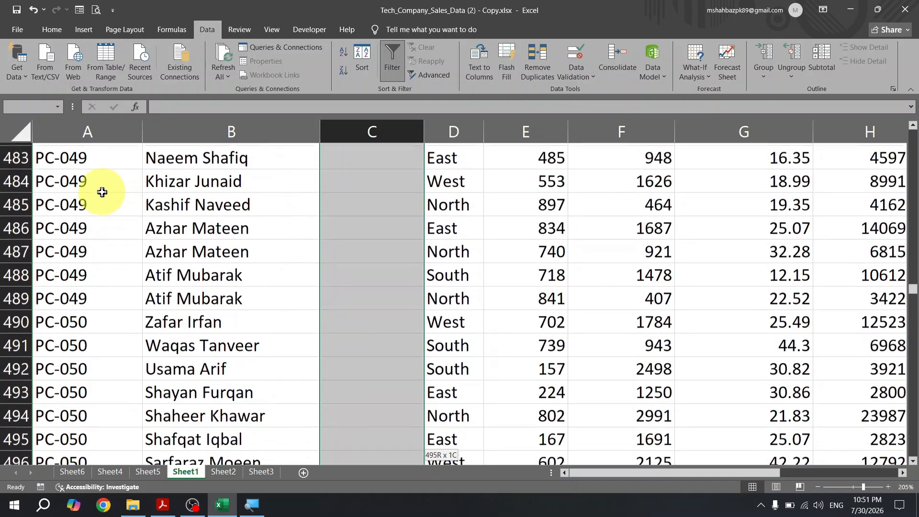
{"action": "key", "text": "shift+Down"}
{"action": "key", "text": "shift+Down"}
{"action": "key", "text": "shift+Down"}
{"action": "key", "text": "shift+Down"}
{"action": "key", "text": "shift+Down"}
{"action": "key", "text": "shift+Down"}
{"action": "key", "text": "shift+Down"}
{"action": "key", "text": "shift+Down"}
{"action": "key", "text": "shift+Down"}
{"action": "key", "text": "shift+Down"}
{"action": "key", "text": "shift+Down"}
{"action": "key", "text": "shift+Down"}
{"action": "key", "text": "shift+Down"}
{"action": "key", "text": "shift+Down"}
{"action": "key", "text": "shift+Down"}
{"action": "key", "text": "shift+Down"}
{"action": "key", "text": "shift+Down"}
{"action": "key", "text": "shift+Down"}
{"action": "key", "text": "shift+Down"}
{"action": "key", "text": "shift+Down"}
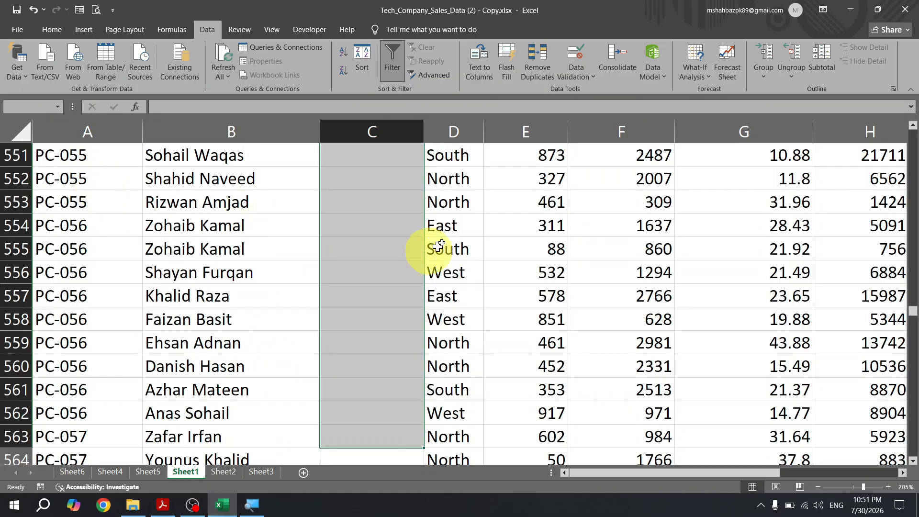
{"action": "left_click_drag", "start_coordinate": [913, 313], "coordinate": [910, 96]}
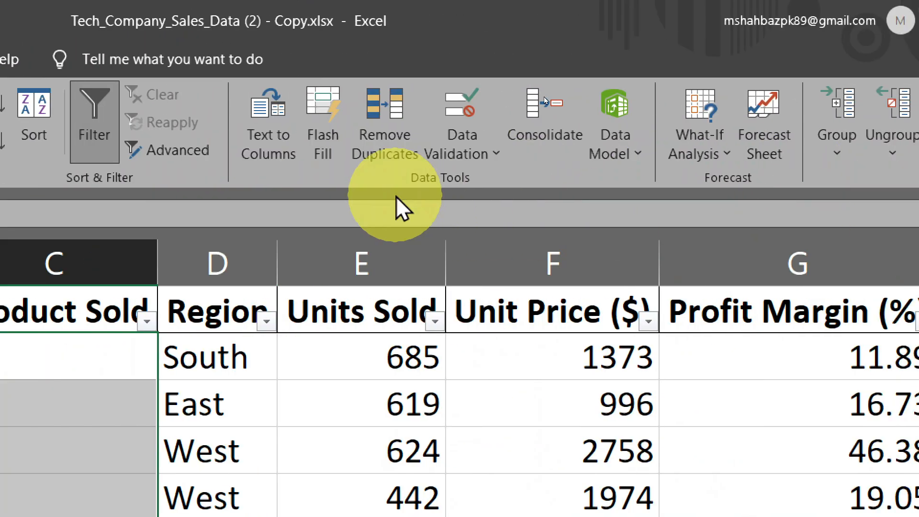
Open Data Validation for the selected Product Sold cells and set the allowed values to List
{"action": "left_click", "coordinate": [499, 155]}
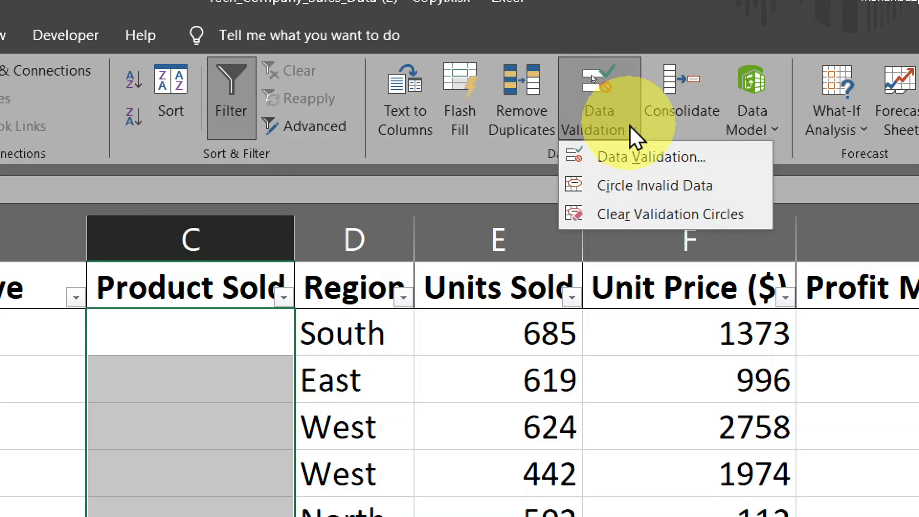
{"action": "left_click", "coordinate": [670, 157]}
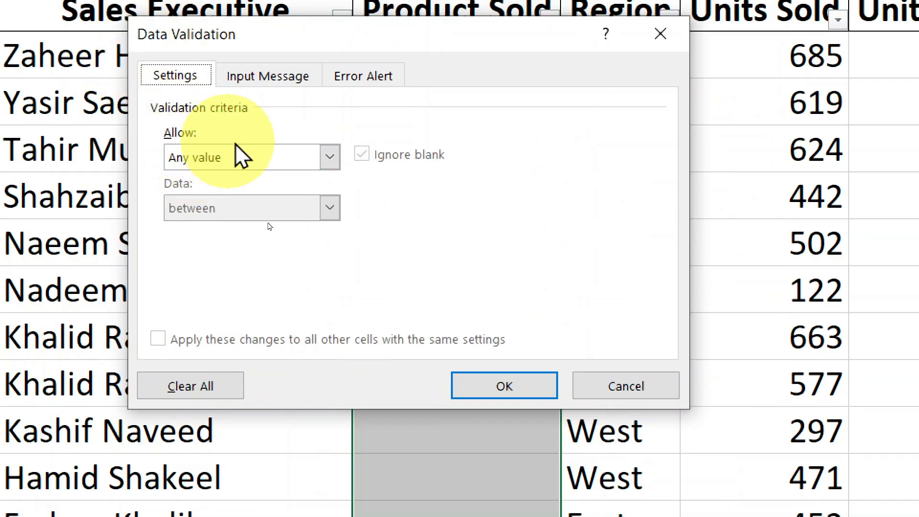
{"action": "left_click_drag", "start_coordinate": [366, 33], "coordinate": [375, 227]}
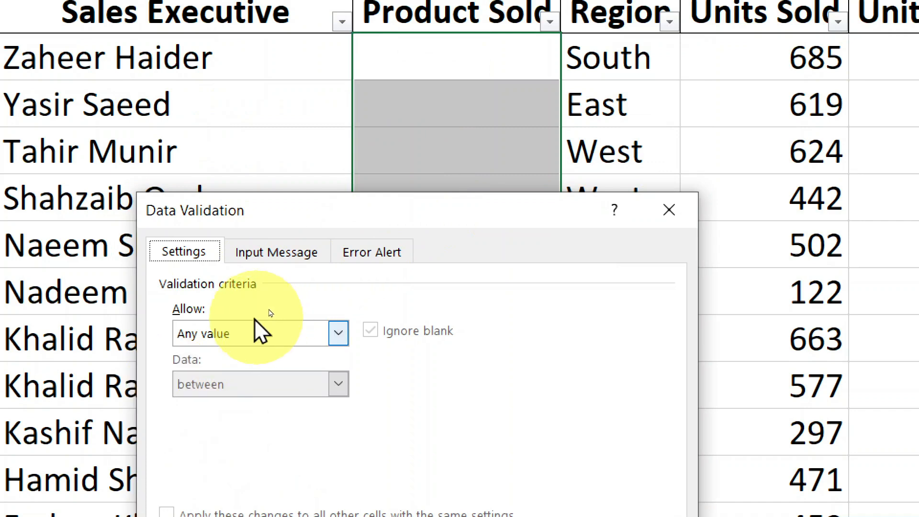
{"action": "left_click_drag", "start_coordinate": [355, 204], "coordinate": [355, 123]}
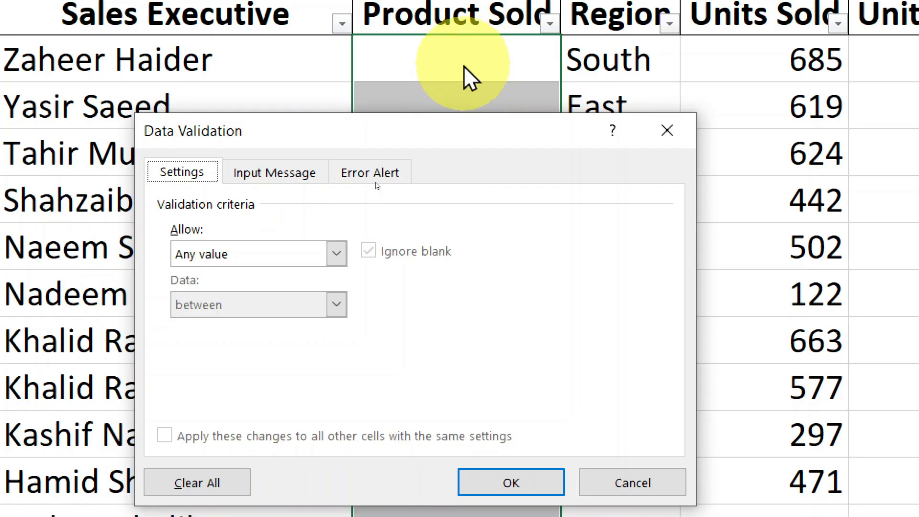
{"action": "left_click", "coordinate": [322, 263]}
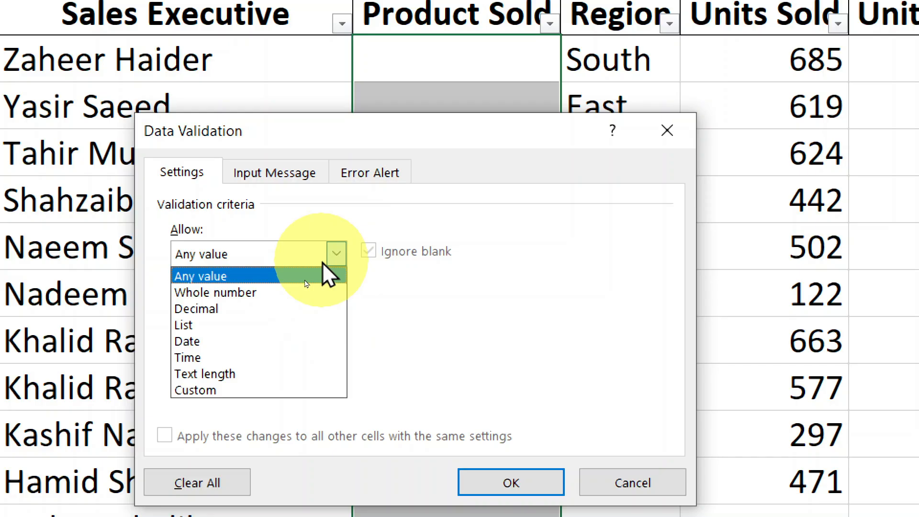
{"action": "left_click", "coordinate": [263, 330]}
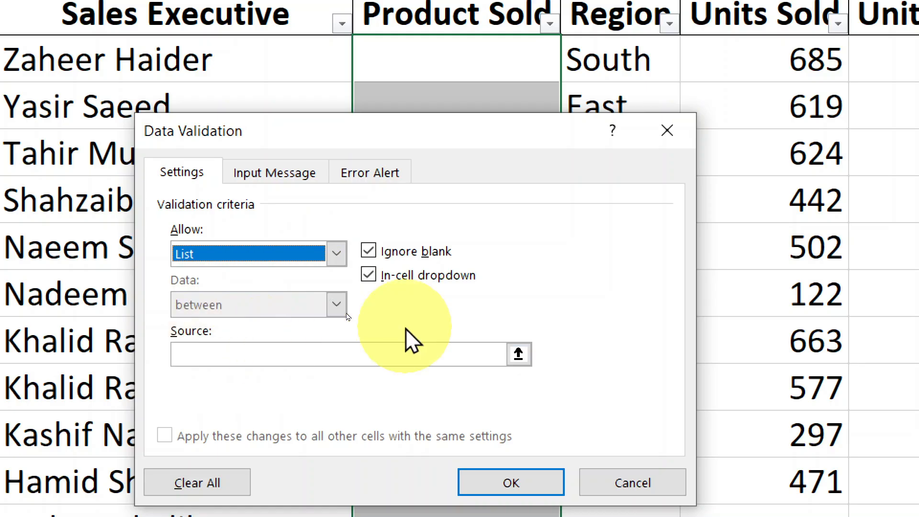
Try "Yes", "NO" as the validation list's source, and clear the source again
{"action": "left_click", "coordinate": [320, 359]}
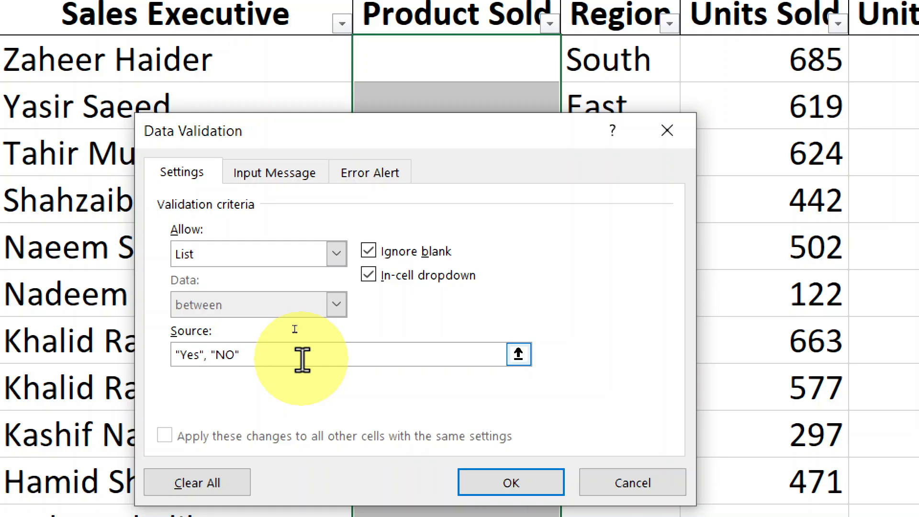
{"action": "key", "text": "shift+Left"}
{"action": "key", "text": "shift+Left"}
{"action": "key", "text": "BackSpace"}
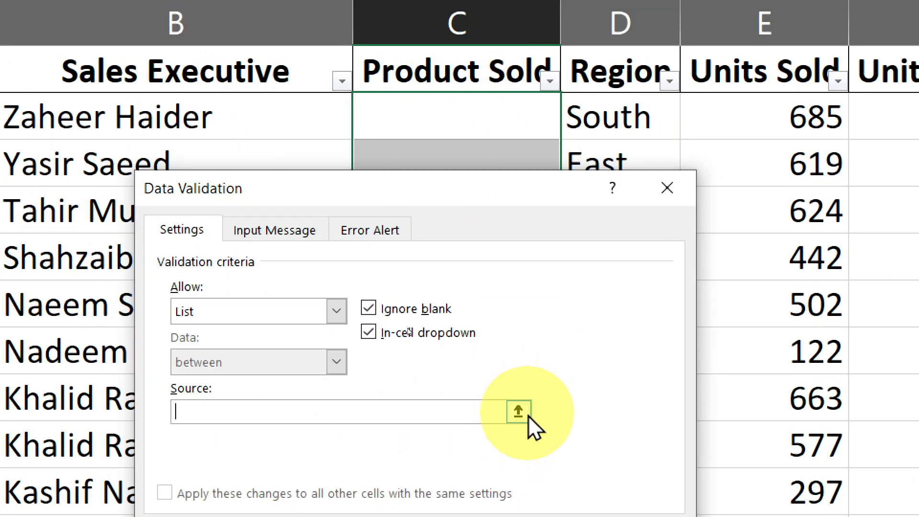
Set the validation list's source to the product names in N2 through N10
{"action": "left_click", "coordinate": [528, 416]}
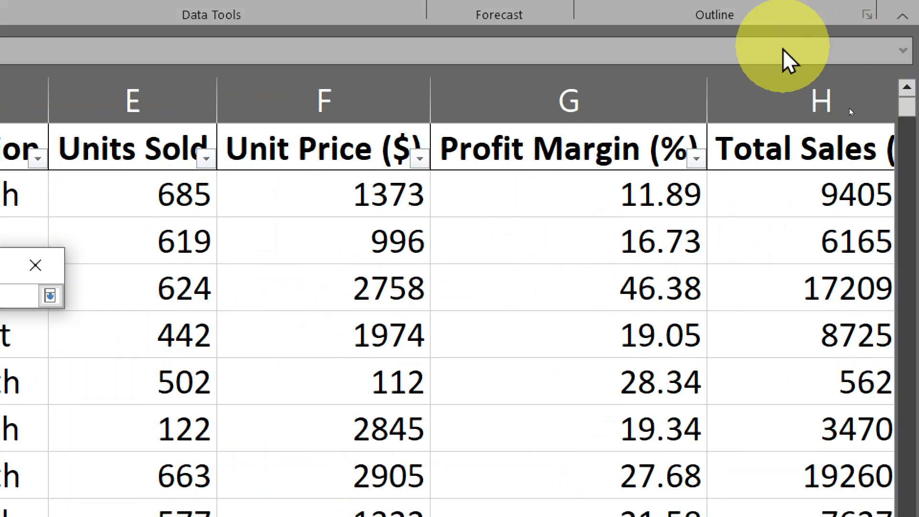
{"action": "left_click", "coordinate": [626, 192]}
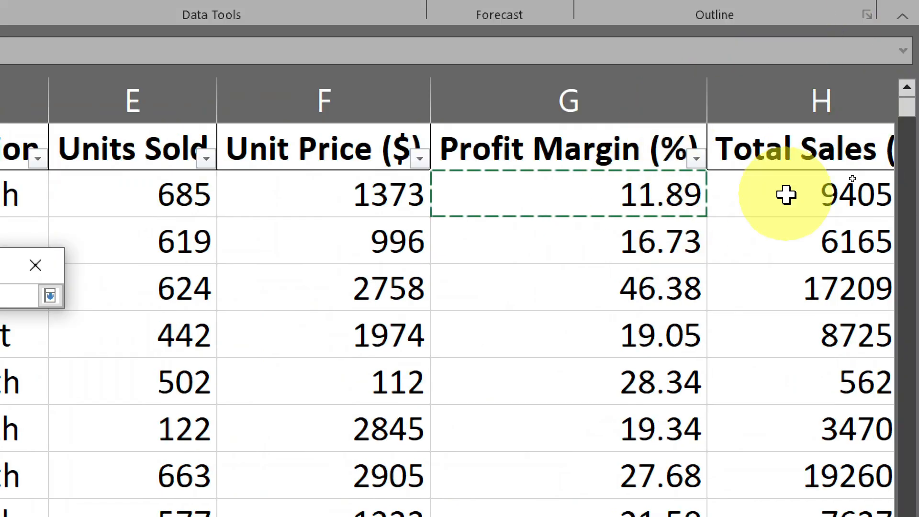
{"action": "key", "text": "Right"}
{"action": "key", "text": "Right"}
{"action": "key", "text": "Right"}
{"action": "key", "text": "Right"}
{"action": "key", "text": "Right"}
{"action": "key", "text": "Right"}
{"action": "key", "text": "Right"}
{"action": "key", "text": "Right"}
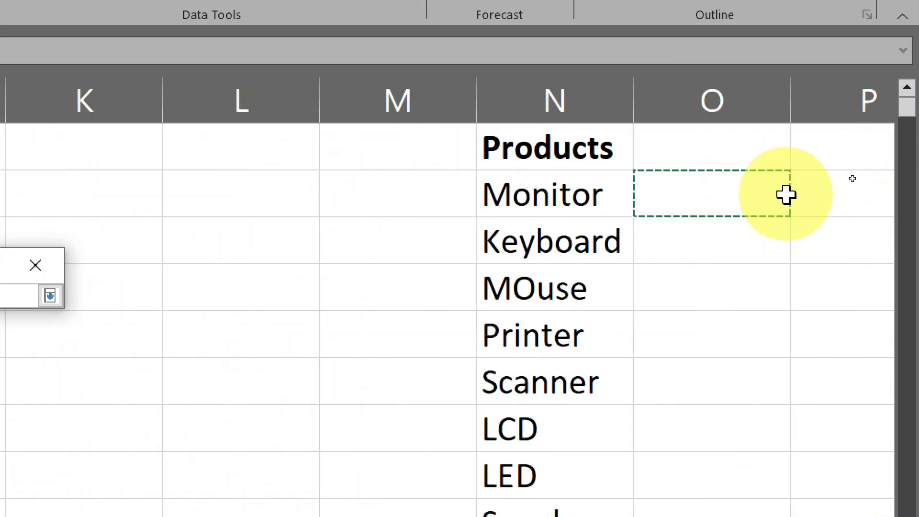
{"action": "key", "text": "Left"}
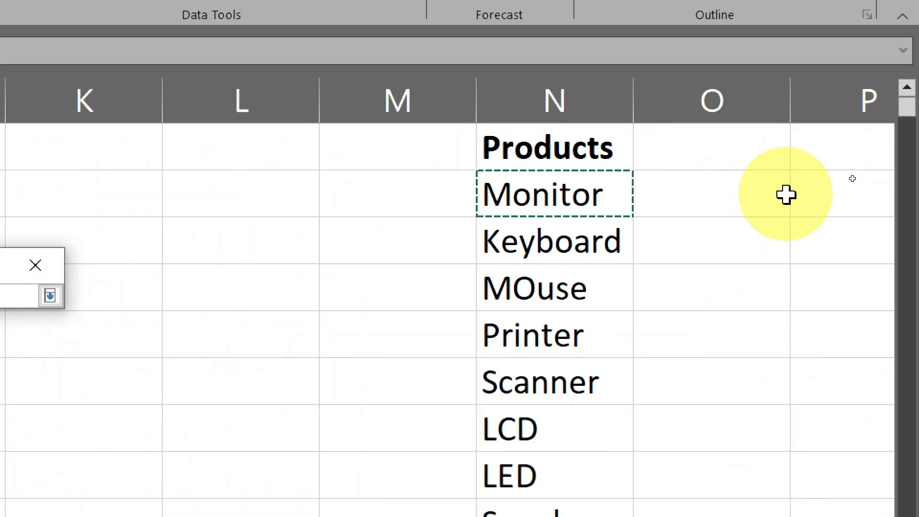
{"action": "key", "text": "ctrl+shift+Down"}
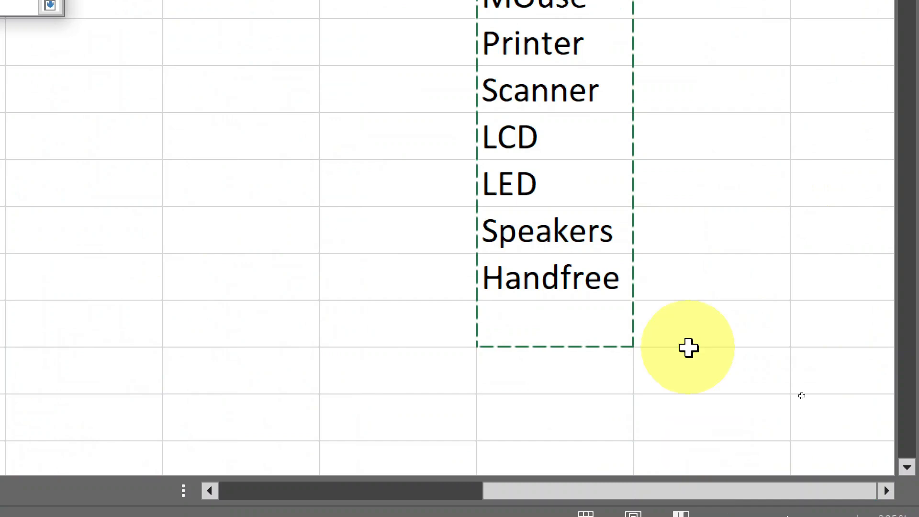
{"action": "key", "text": "shift+Up"}
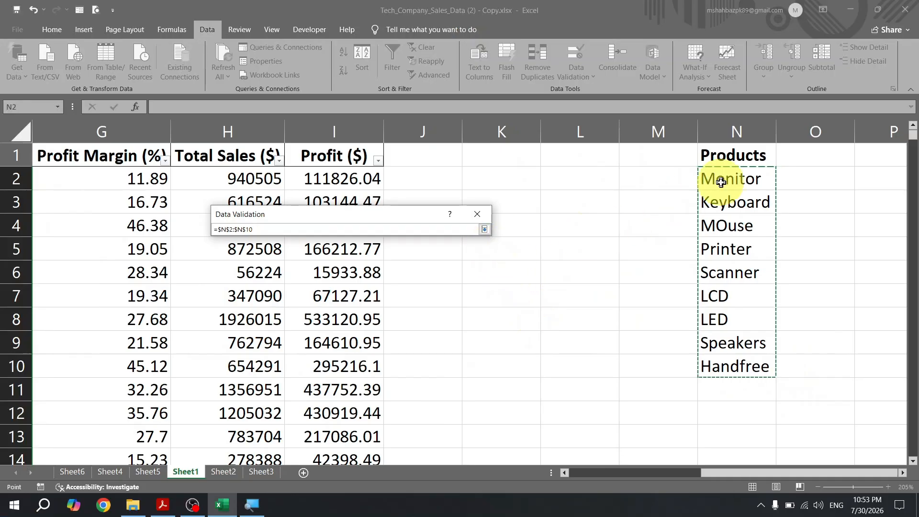
Apply the list validation to the Product Sold cells and go back to the table's first column
{"action": "key", "text": "Return"}
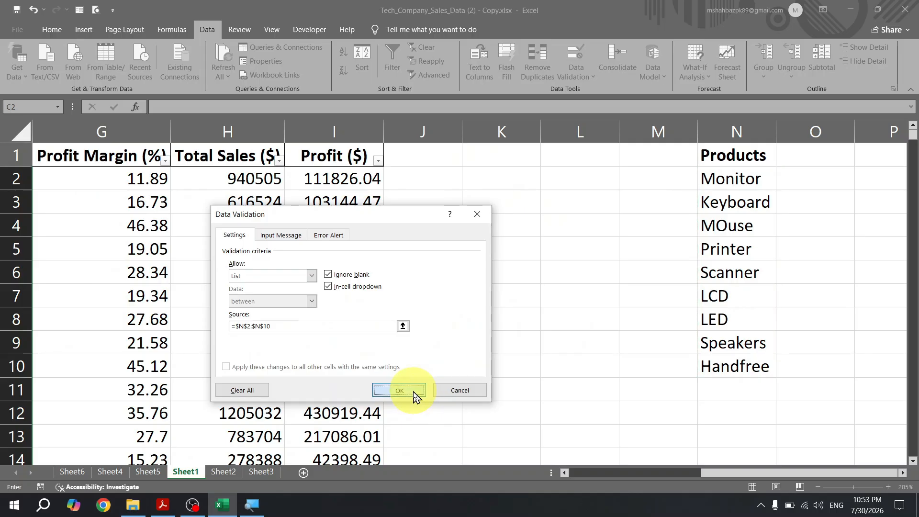
{"action": "left_click", "coordinate": [414, 392]}
{"action": "key", "text": "Home"}
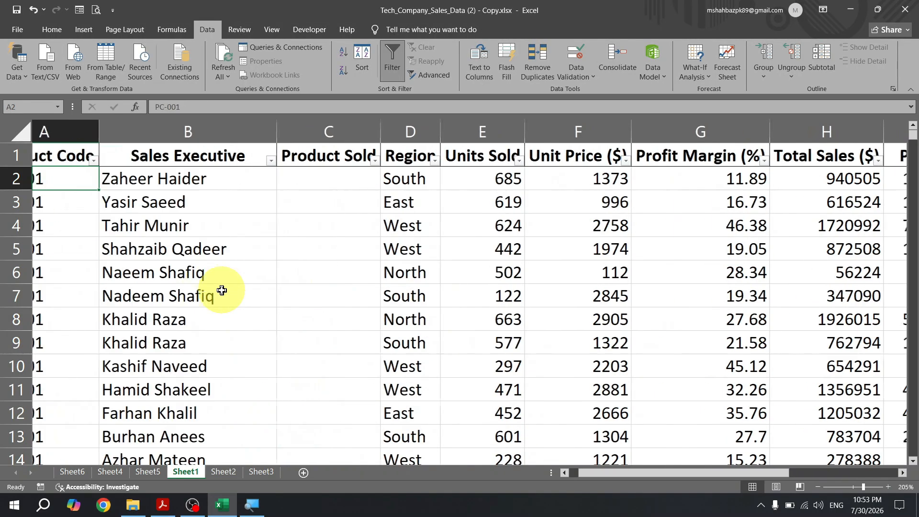
Inspect the product dropdown options in Product Sold cells C2, C3 and C4 without choosing any
{"action": "left_click", "coordinate": [350, 174]}
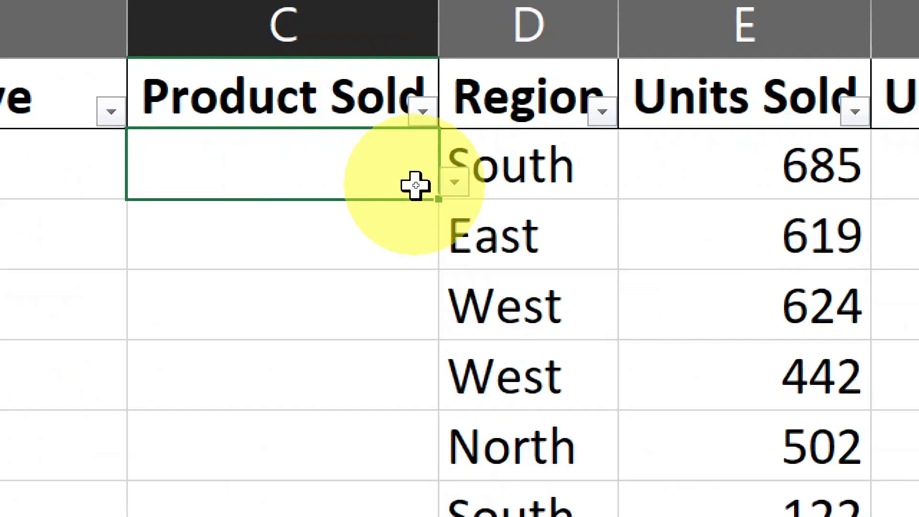
{"action": "left_click", "coordinate": [454, 185]}
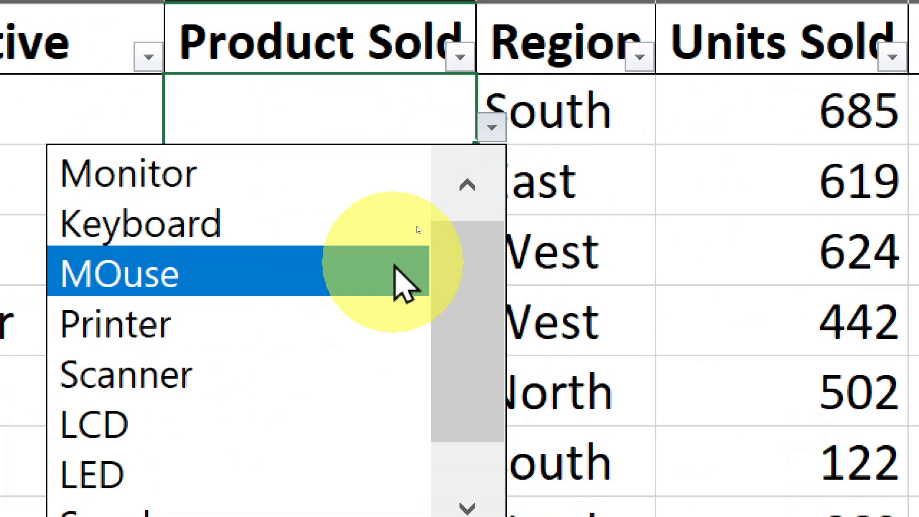
{"action": "left_click", "coordinate": [627, 169]}
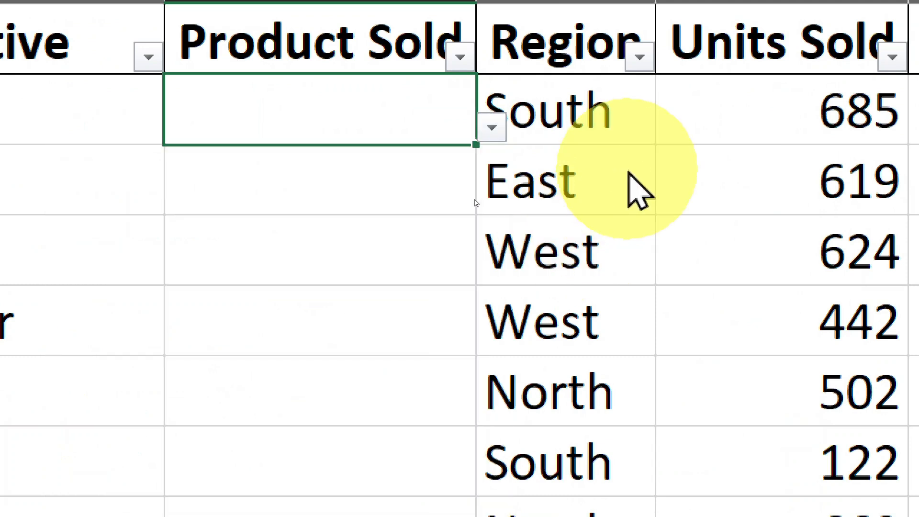
{"action": "left_click", "coordinate": [357, 201]}
{"action": "left_click", "coordinate": [483, 206]}
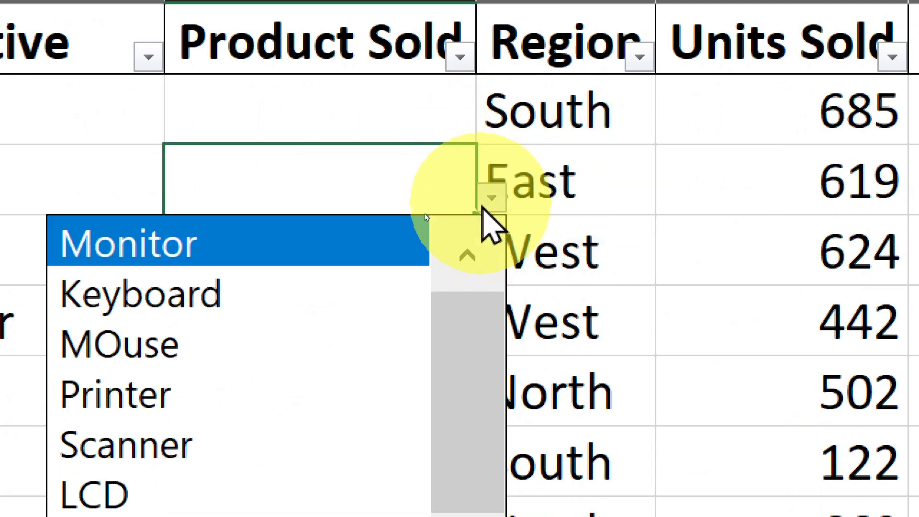
{"action": "left_click", "coordinate": [418, 123]}
{"action": "left_click", "coordinate": [400, 244]}
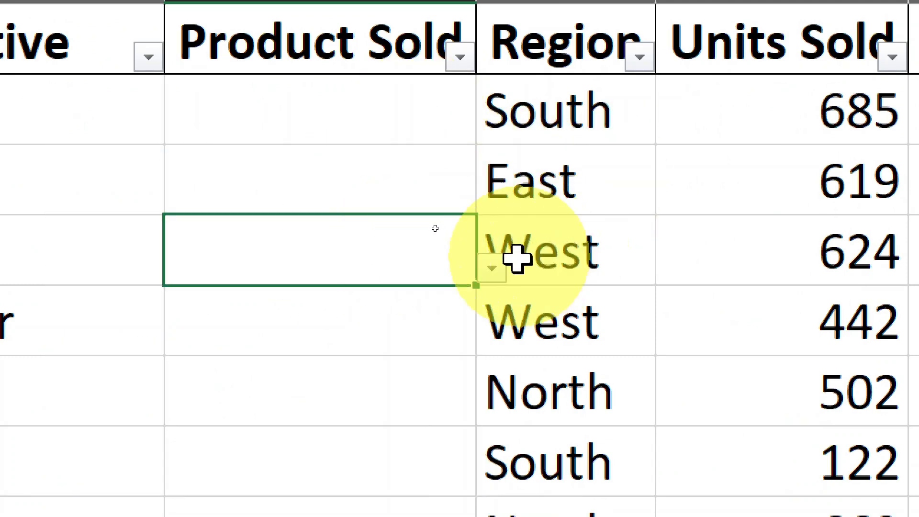
{"action": "left_click", "coordinate": [491, 269]}
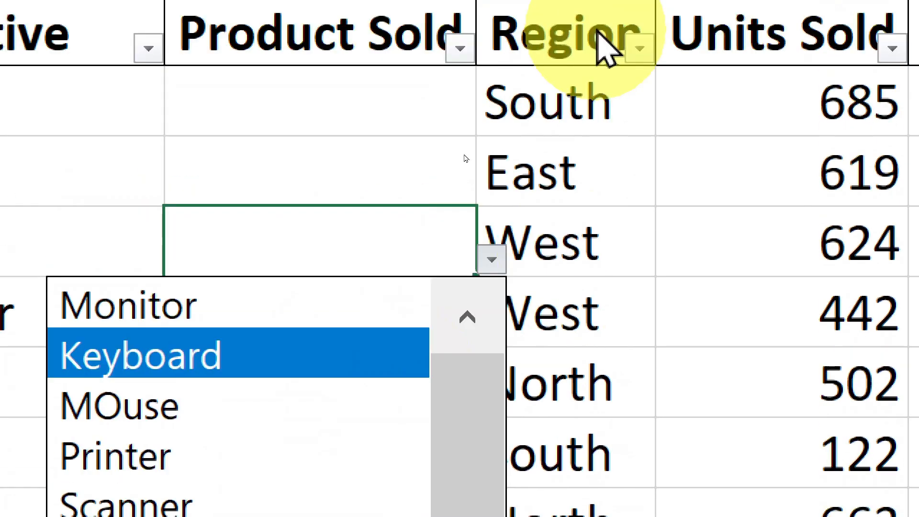
{"action": "left_click", "coordinate": [615, 112]}
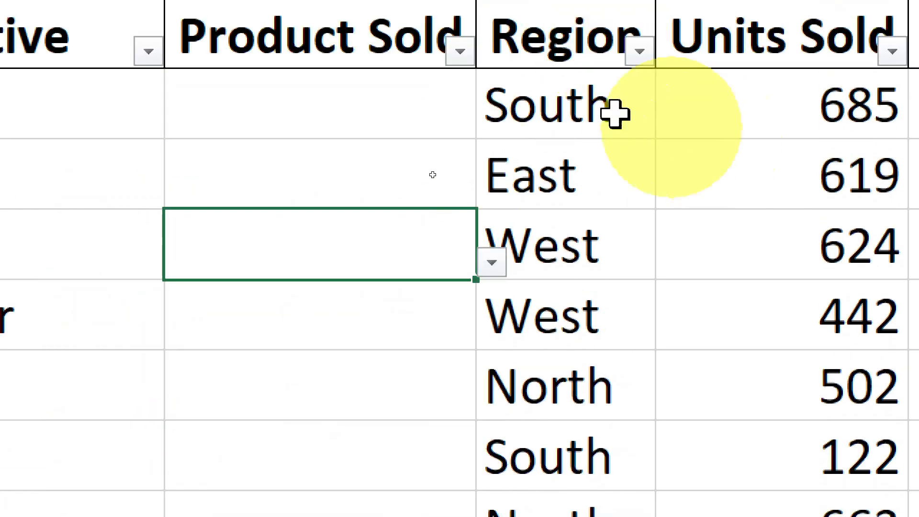
Choose Monitor for C2, Keyboard for C3 and MOuse for C4 from the Product Sold dropdown lists
{"action": "left_click", "coordinate": [357, 82]}
{"action": "left_click", "coordinate": [492, 122]}
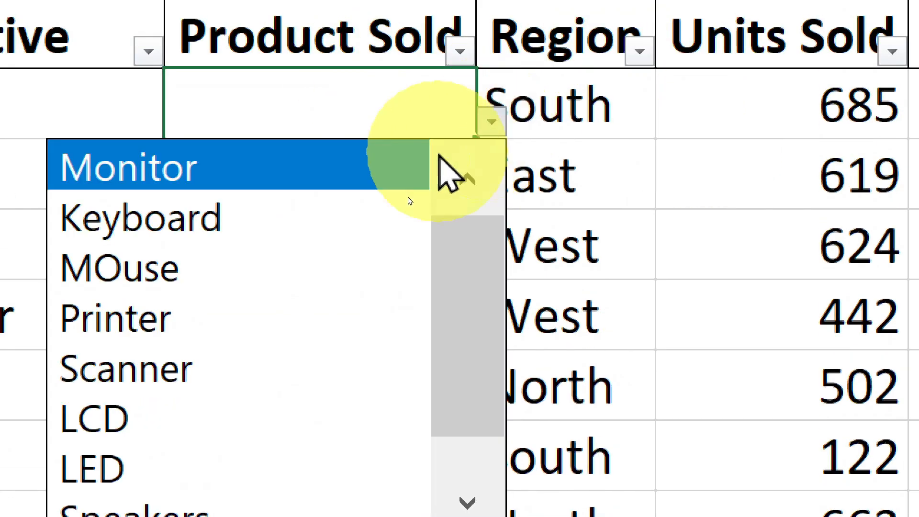
{"action": "left_click", "coordinate": [287, 179]}
{"action": "left_click", "coordinate": [336, 186]}
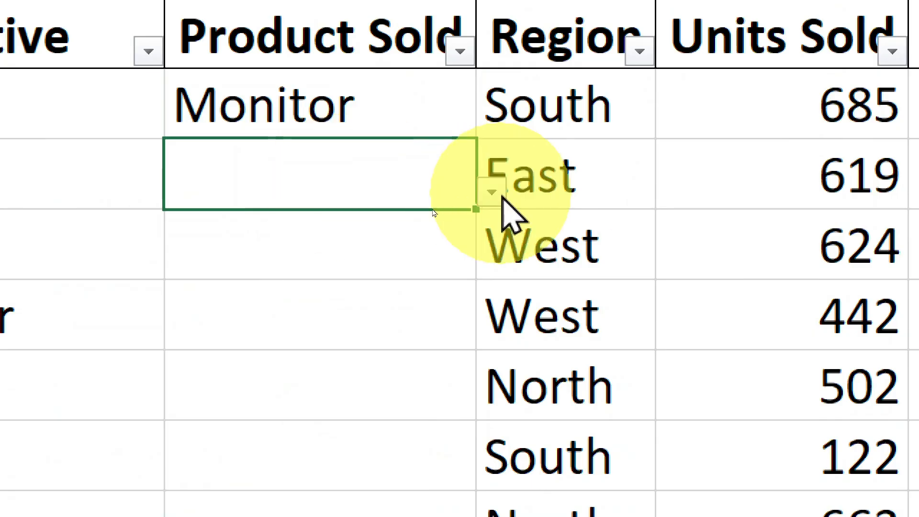
{"action": "left_click", "coordinate": [492, 192]}
{"action": "left_click", "coordinate": [345, 287]}
{"action": "left_click", "coordinate": [382, 246]}
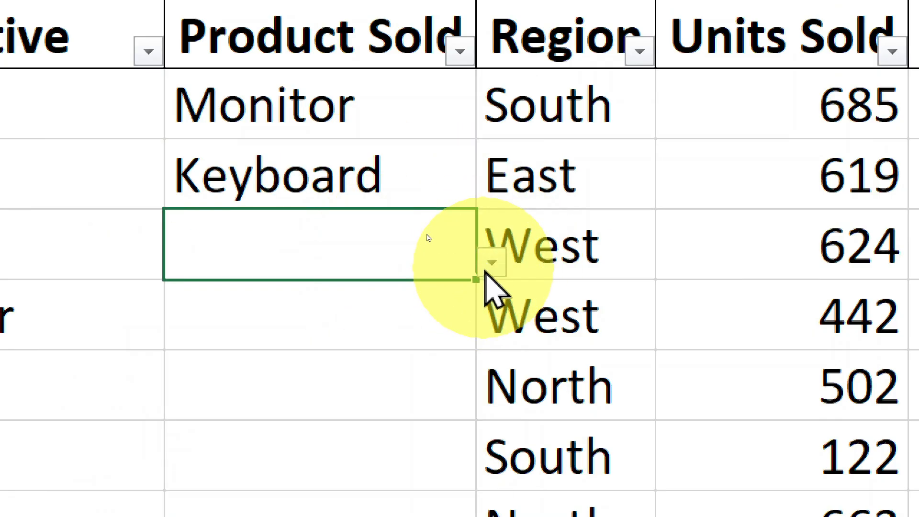
{"action": "left_click", "coordinate": [491, 263]}
{"action": "left_click", "coordinate": [262, 419]}
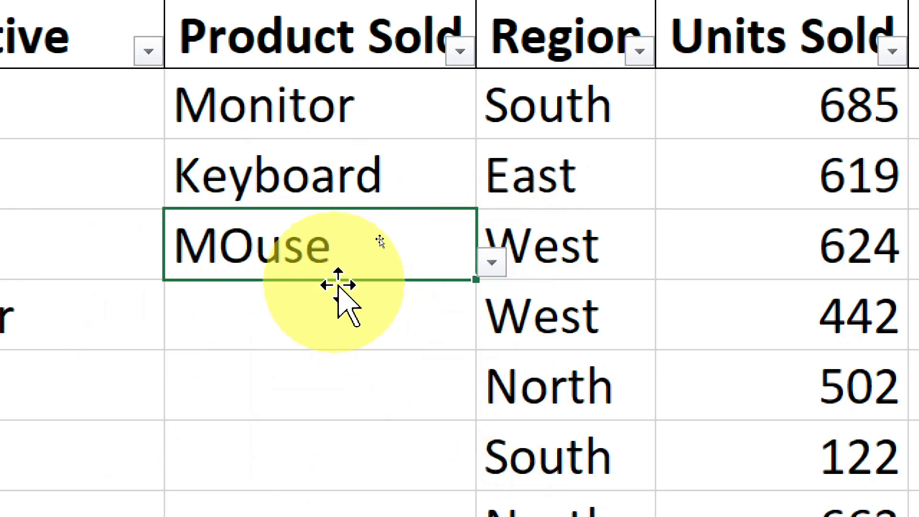
Try to enter the unlisted product "Mousef" in C5, and cancel the entry
{"action": "left_click", "coordinate": [386, 335]}
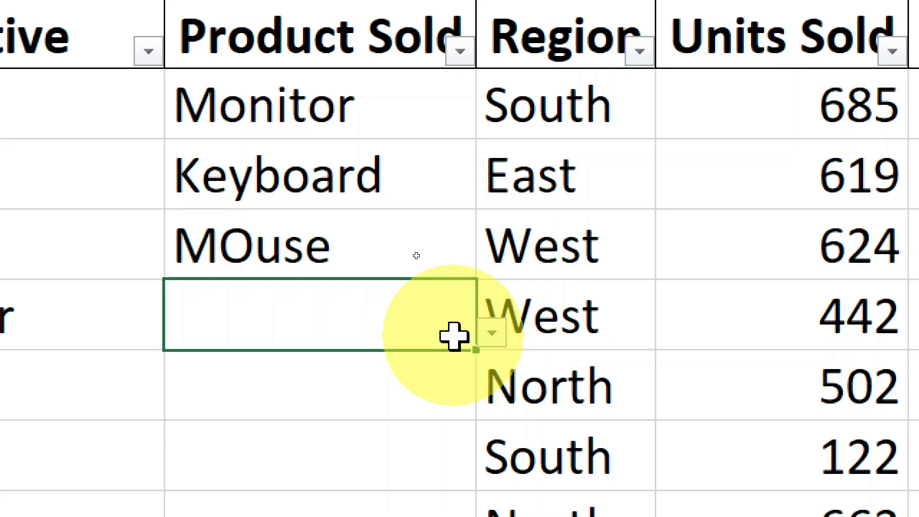
{"action": "type", "text": "Mous"}
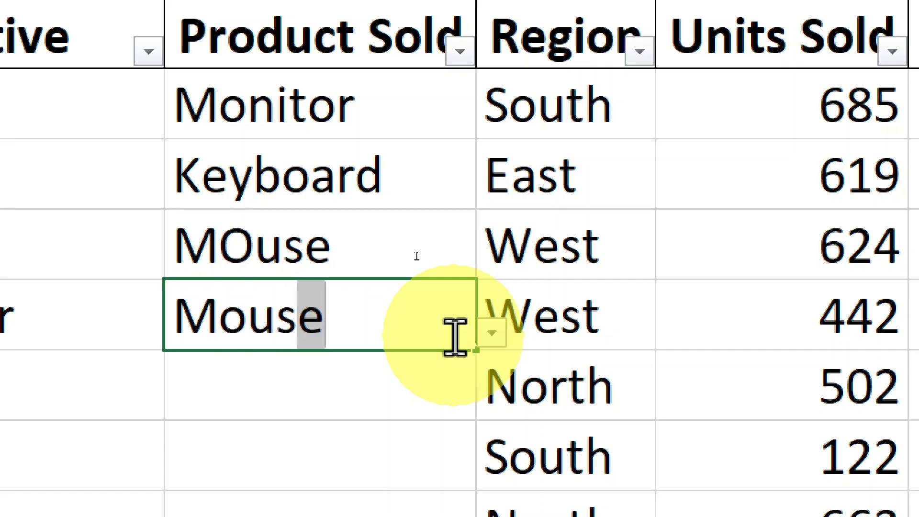
{"action": "type", "text": "ef"}
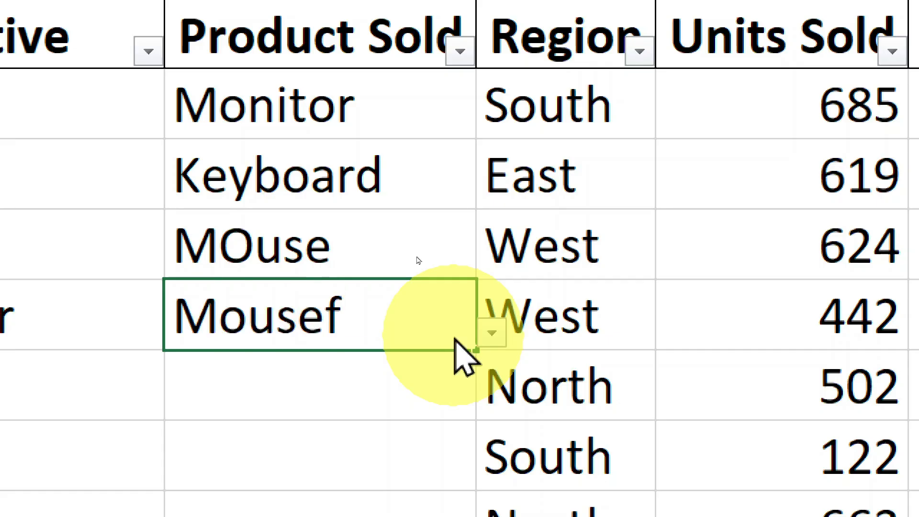
{"action": "key", "text": "Return"}
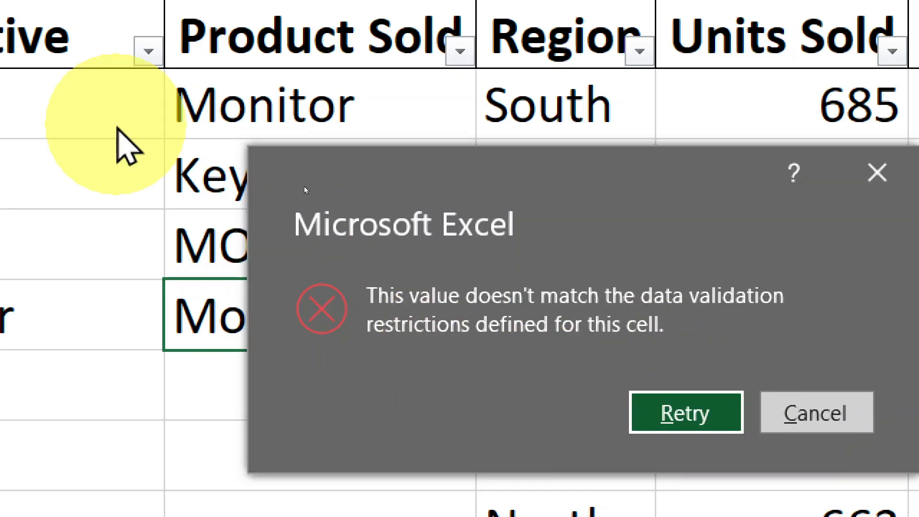
{"action": "left_click_drag", "start_coordinate": [457, 165], "coordinate": [724, 125]}
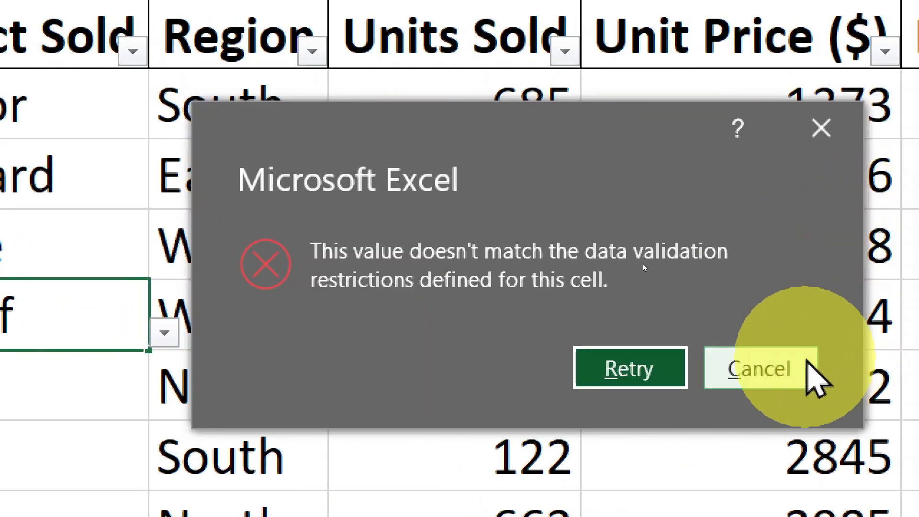
{"action": "left_click", "coordinate": [755, 367]}
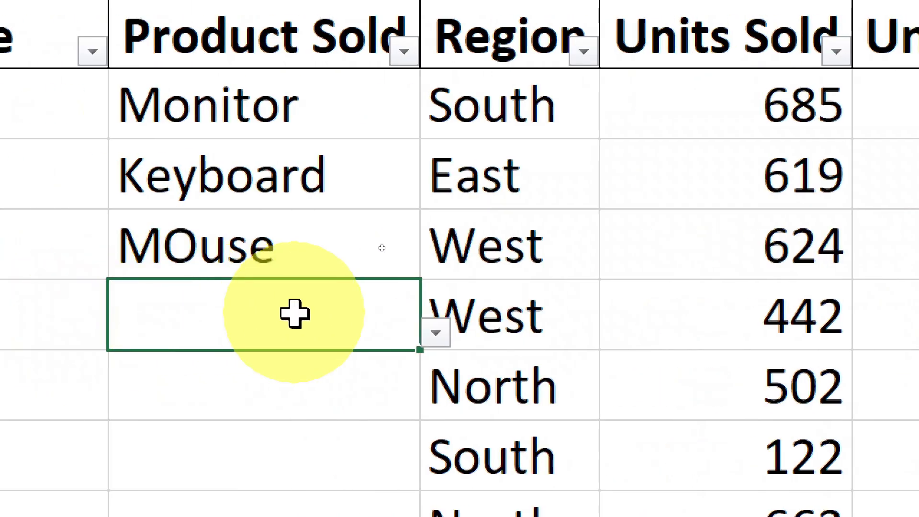
Enter LED in C5 and LCD in C6 of the Product Sold column
{"action": "double_click", "coordinate": [295, 314]}
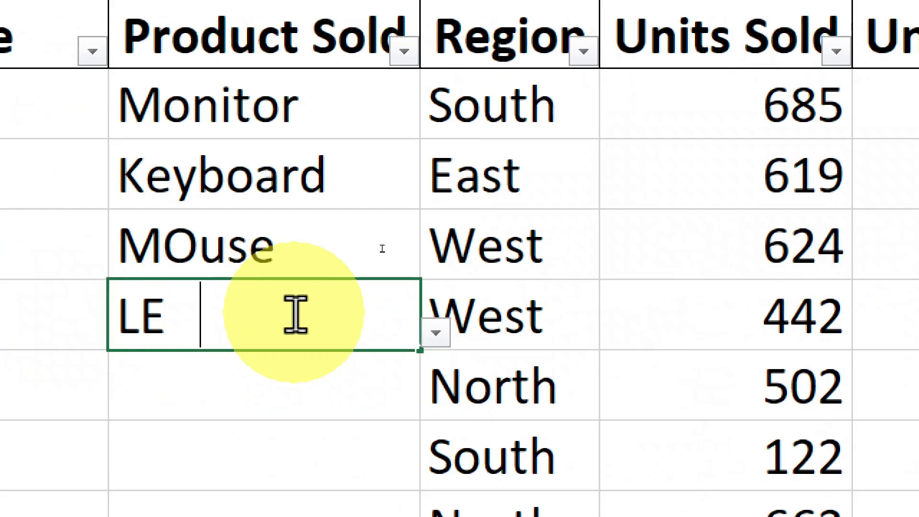
{"action": "key", "text": "Return"}
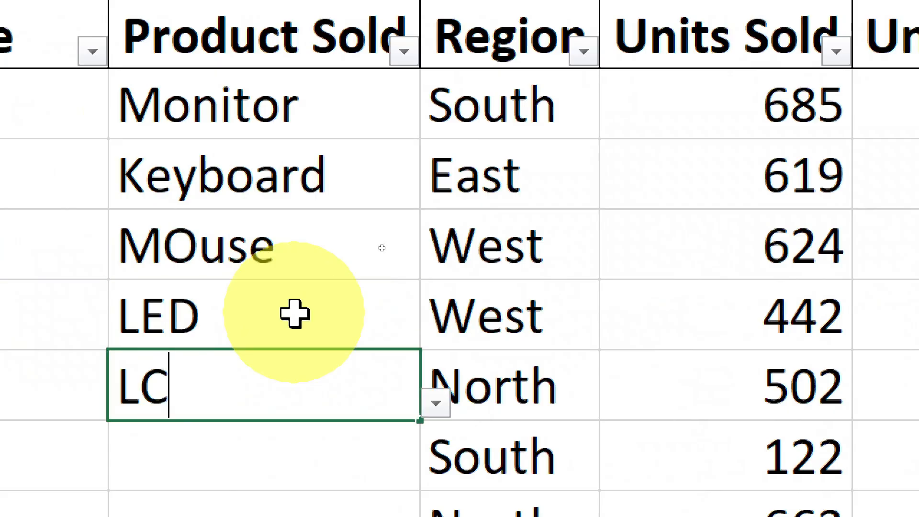
{"action": "key", "text": "Return"}
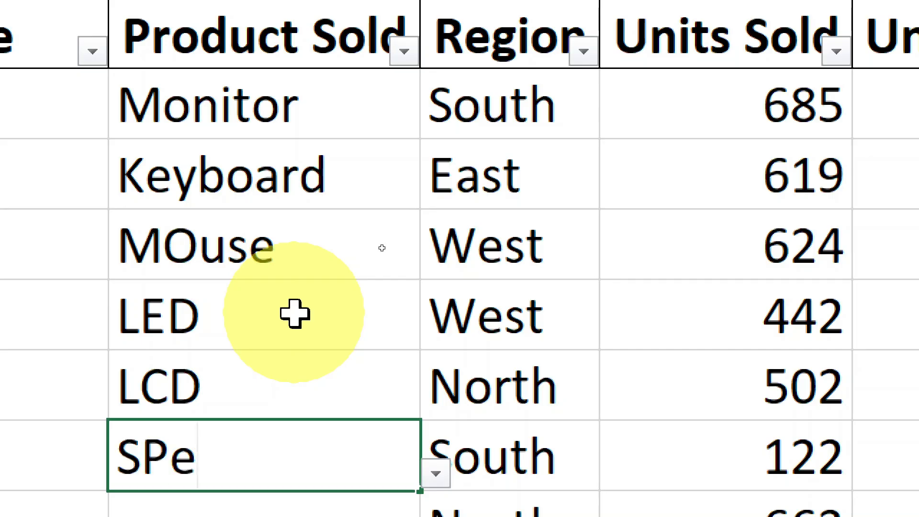
Try "Speaker" as the product in C7, and enter "Speakers" there instead
{"action": "type", "text": "SPeaker"}
{"action": "key", "text": "Return"}
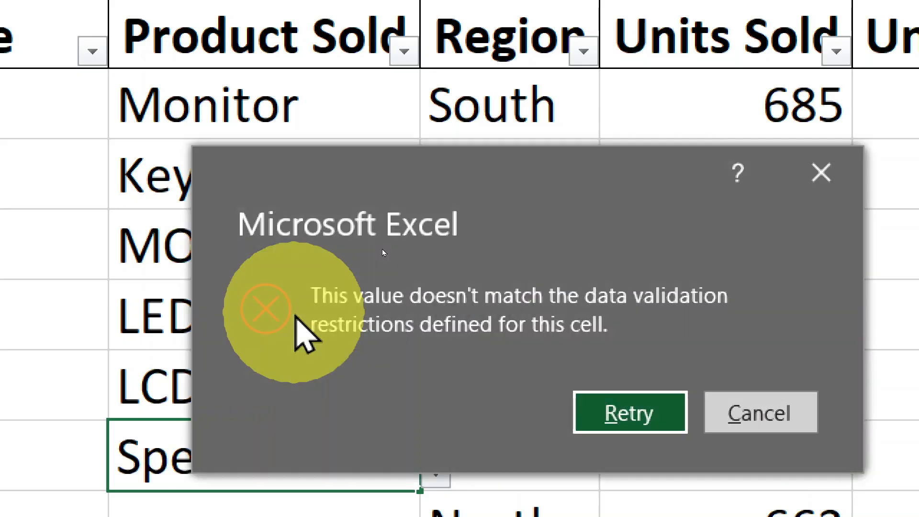
{"action": "key", "text": "Escape"}
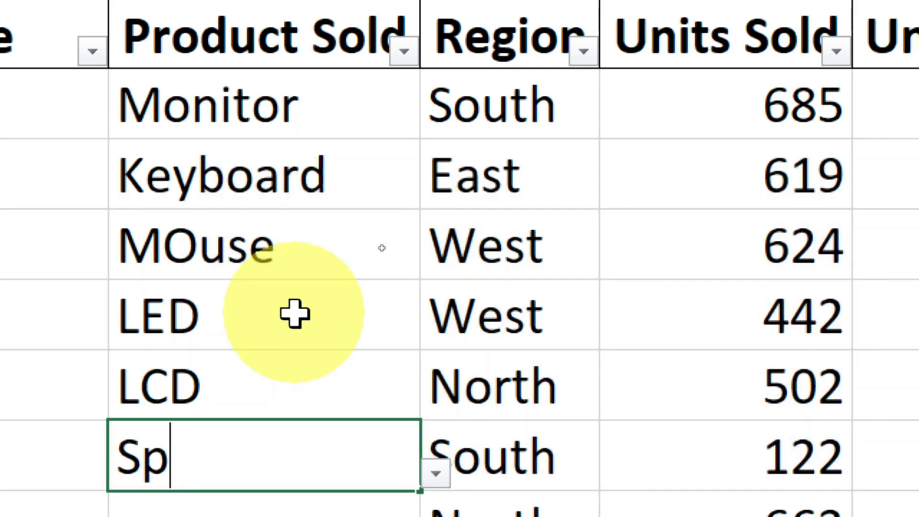
{"action": "type", "text": "Speaker"}
{"action": "key", "text": "Return"}
{"action": "key", "text": "Return"}
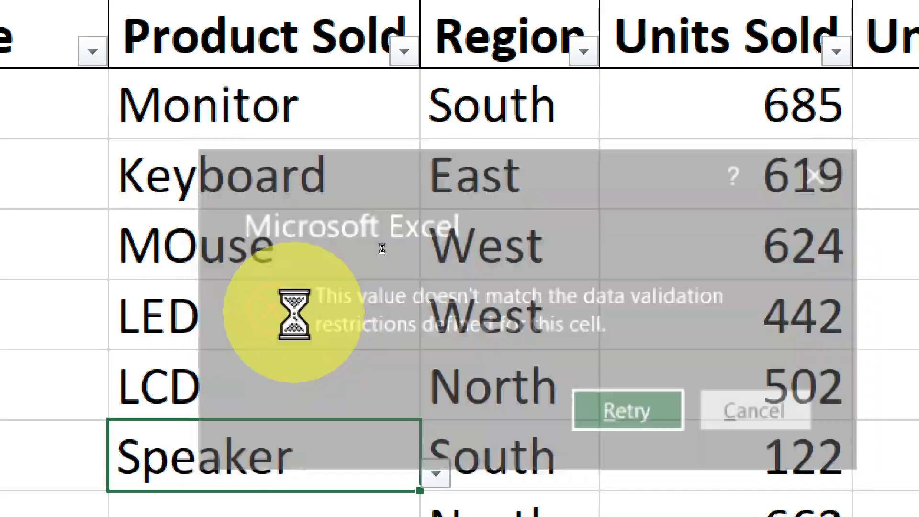
{"action": "type", "text": "Speakers"}
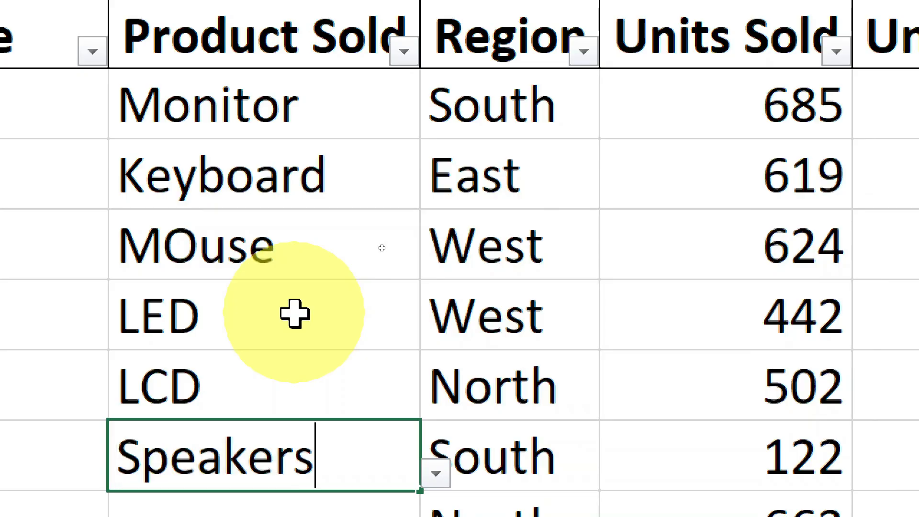
{"action": "key", "text": "Return"}
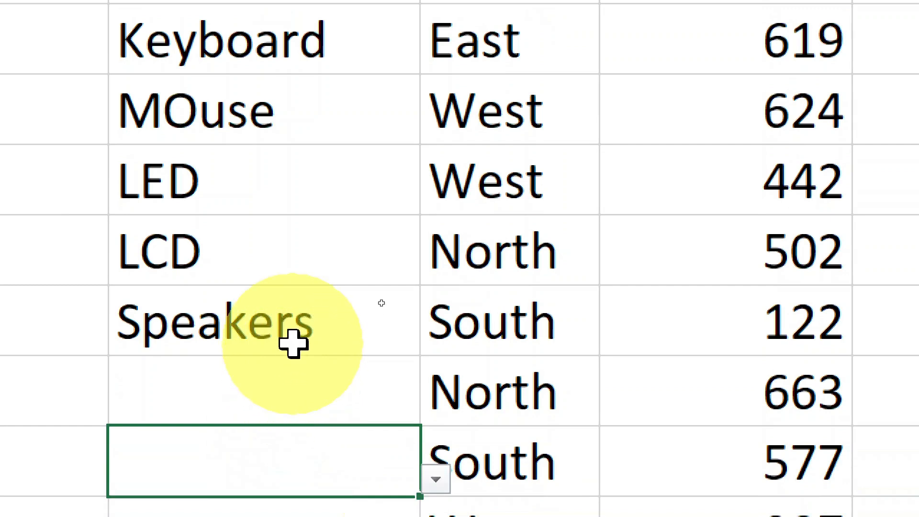
Try to shorten the product name in C7 to "Speaker", and cancel the edit
{"action": "left_click", "coordinate": [299, 321]}
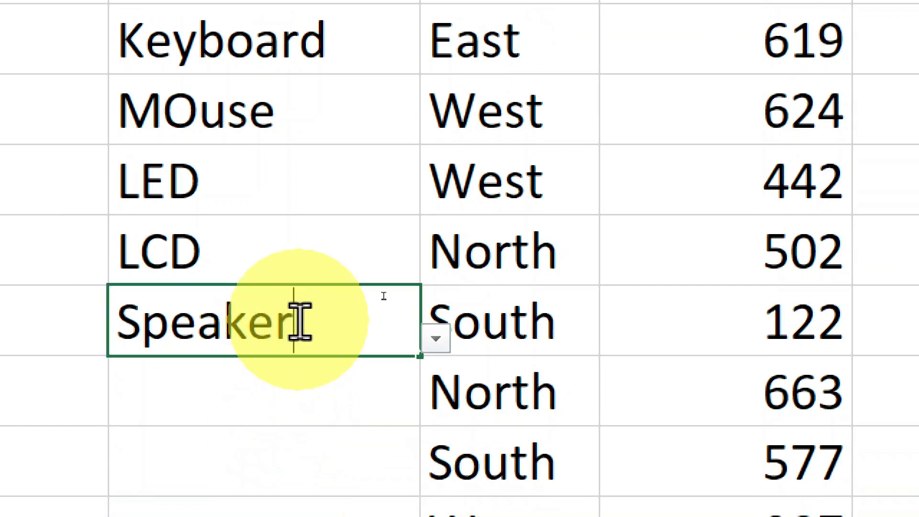
{"action": "key", "text": "Return"}
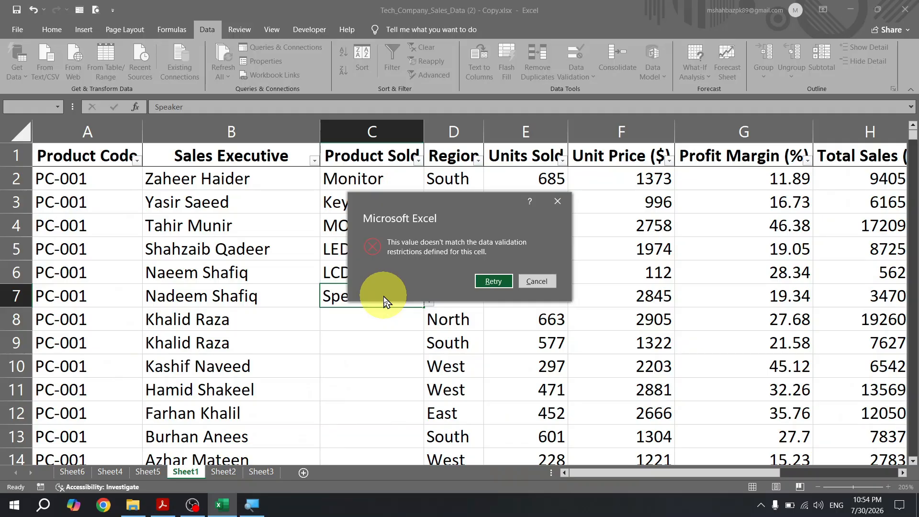
{"action": "key", "text": "Escape"}
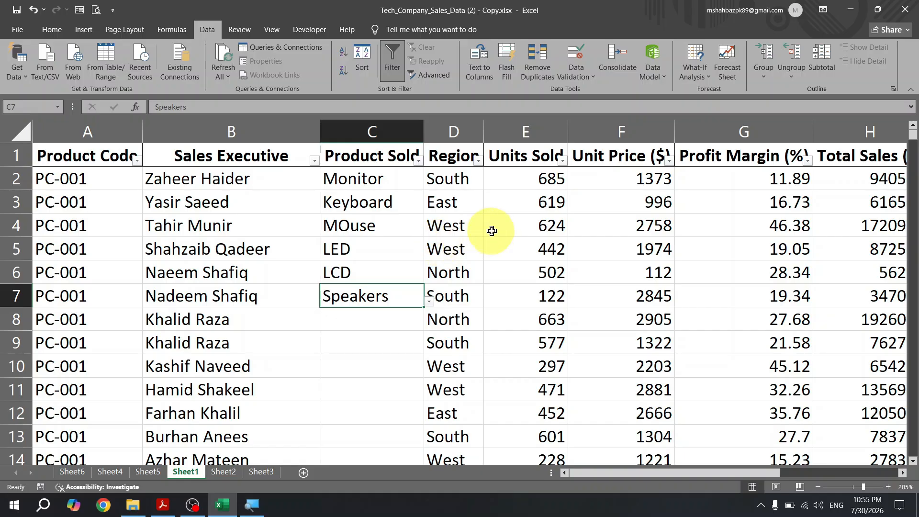
Examine the Products source list in column N, and return to the table's Product Code column
{"action": "left_click", "coordinate": [481, 207]}
{"action": "key", "text": "Right"}
{"action": "key", "text": "Right"}
{"action": "key", "text": "Right"}
{"action": "key", "text": "Right"}
{"action": "key", "text": "Right"}
{"action": "key", "text": "Right"}
{"action": "key", "text": "Right"}
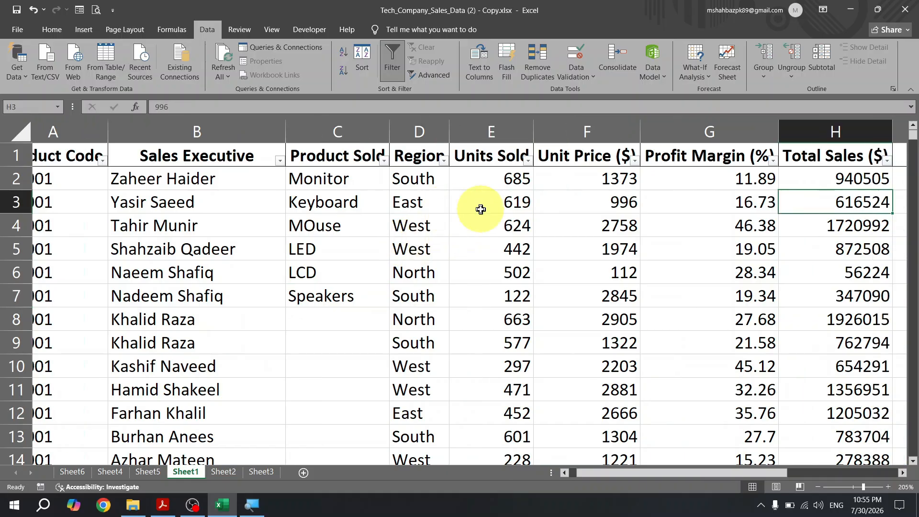
{"action": "key", "text": "Right"}
{"action": "key", "text": "Right"}
{"action": "key", "text": "Right"}
{"action": "key", "text": "Right"}
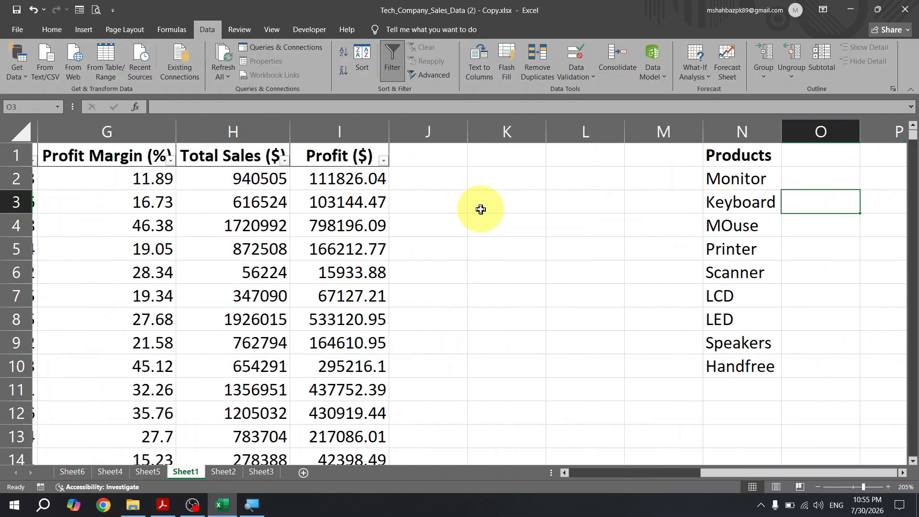
{"action": "key", "text": "Left"}
{"action": "key", "text": "Left"}
{"action": "key", "text": "Left"}
{"action": "key", "text": "Left"}
{"action": "key", "text": "Left"}
{"action": "key", "text": "Left"}
{"action": "key", "text": "Left"}
{"action": "key", "text": "Left"}
{"action": "key", "text": "Left"}
{"action": "key", "text": "Left"}
{"action": "key", "text": "Left"}
{"action": "key", "text": "Left"}
{"action": "key", "text": "Left"}
{"action": "key", "text": "Left"}
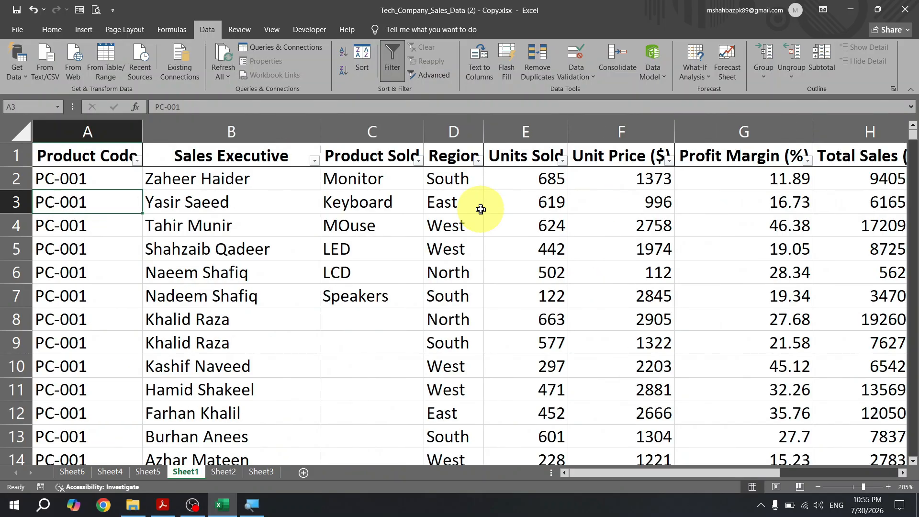
Try to change the spelling of the product name "MOuse" in C4, and cancel the edit
{"action": "key", "text": "Right"}
{"action": "key", "text": "Right"}
{"action": "key", "text": "Left"}
{"action": "key", "text": "Up"}
{"action": "key", "text": "Right"}
{"action": "key", "text": "Down"}
{"action": "key", "text": "Down"}
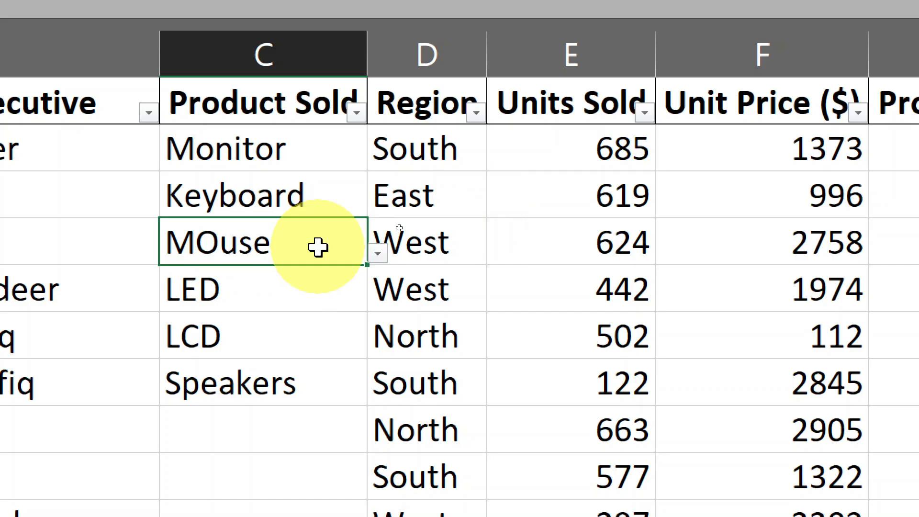
{"action": "key", "text": "Return"}
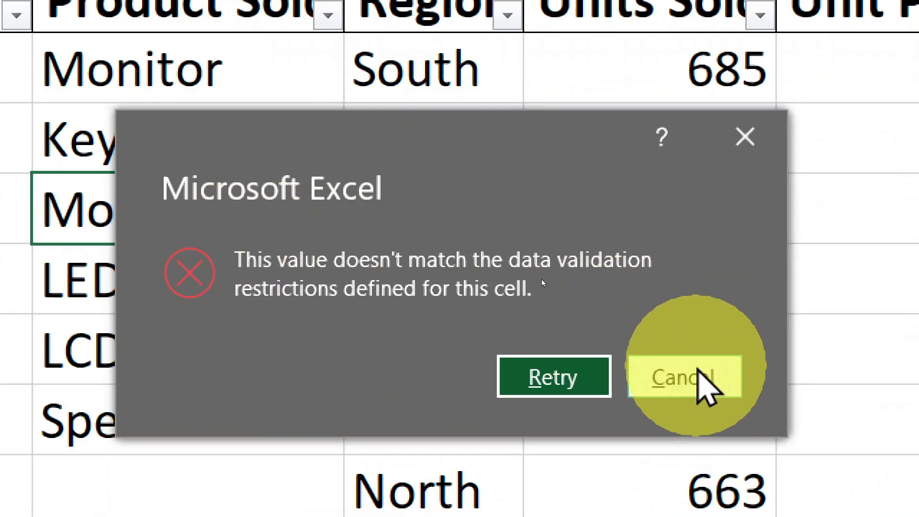
{"action": "left_click", "coordinate": [696, 377]}
Add an input message titled "Information" reading "Chose from Dropdown list" to the data validation of the Product Sold cells from C2 down
{"action": "left_click", "coordinate": [244, 96]}
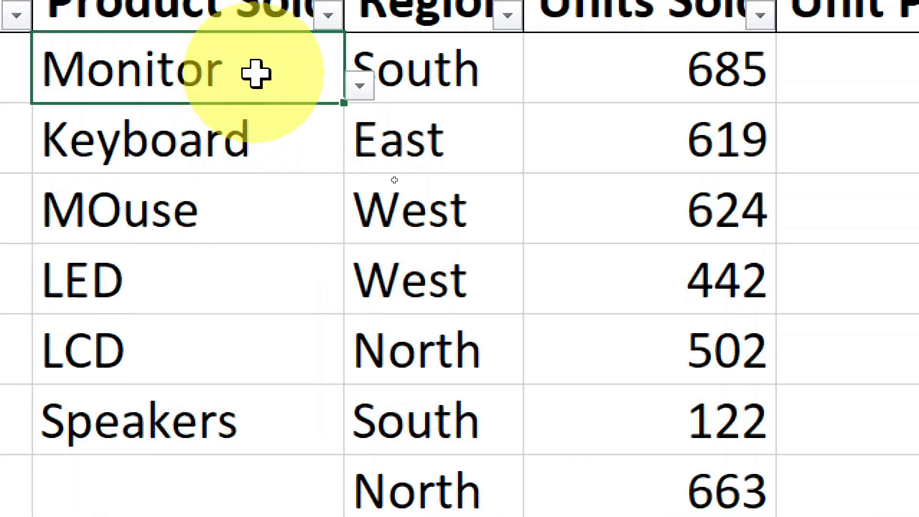
{"action": "key", "text": "shift+Page_Down"}
{"action": "key", "text": "shift+Page_Down"}
{"action": "key", "text": "shift+Page_Down"}
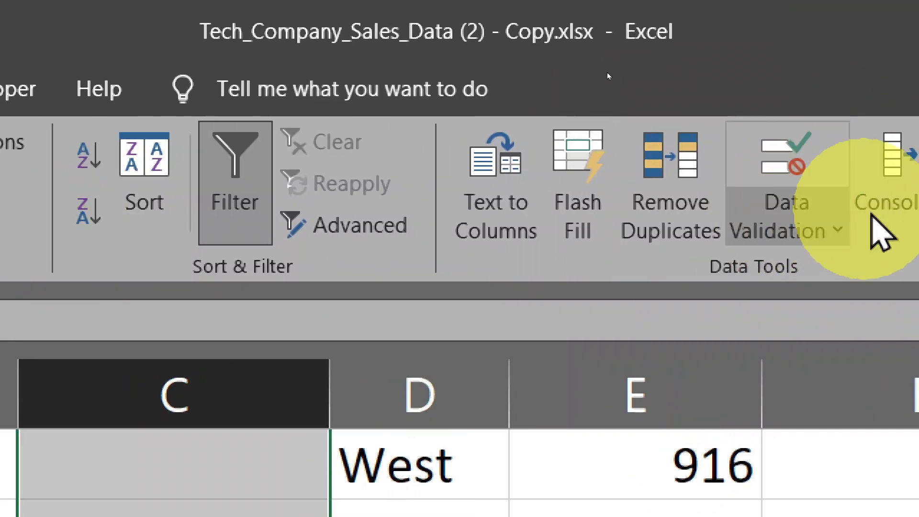
{"action": "left_click", "coordinate": [834, 230]}
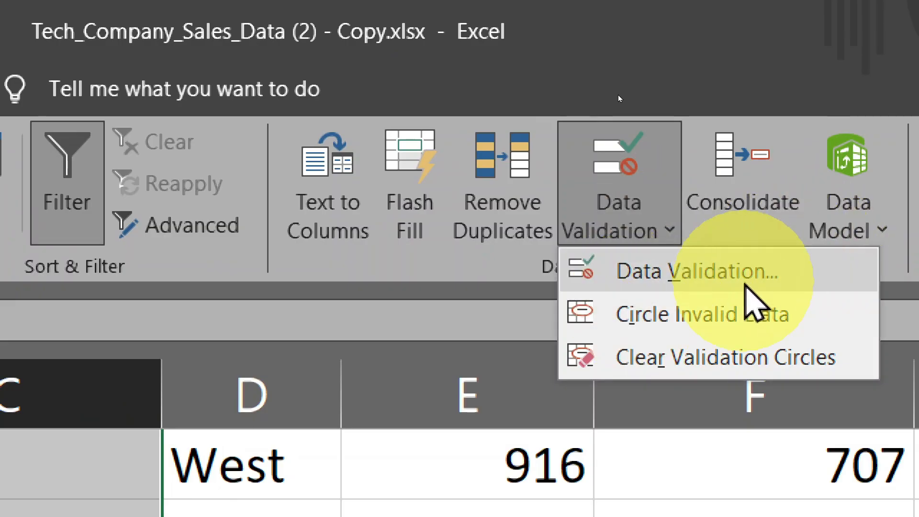
{"action": "left_click", "coordinate": [745, 282]}
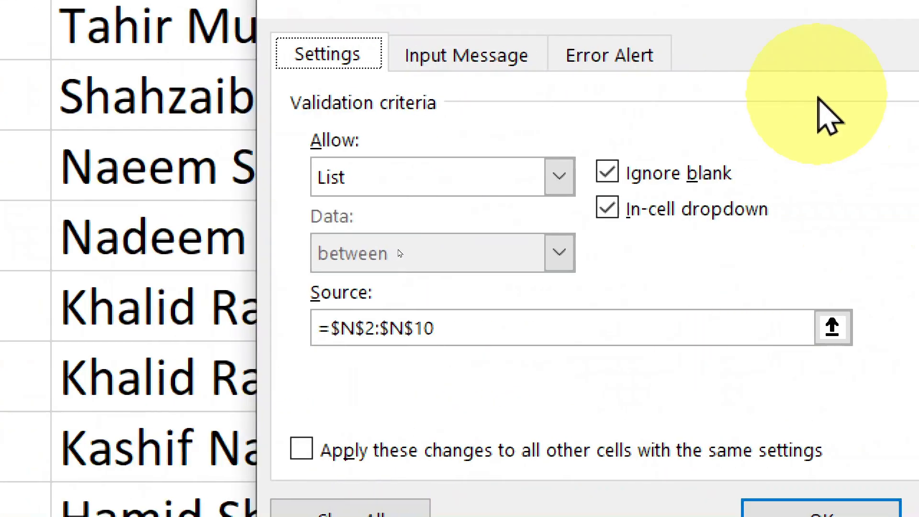
{"action": "left_click", "coordinate": [486, 53]}
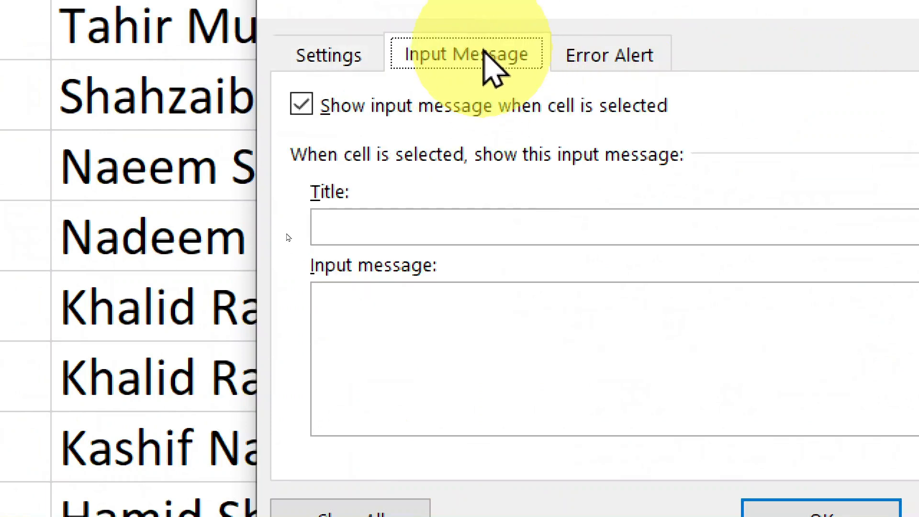
{"action": "left_click", "coordinate": [463, 239]}
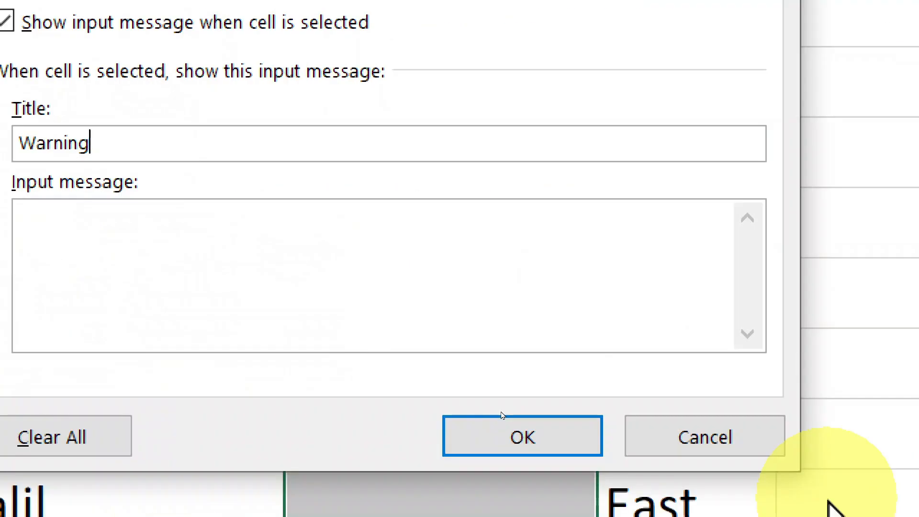
{"action": "key", "text": "shift+Home"}
{"action": "type", "text": "Inf"}
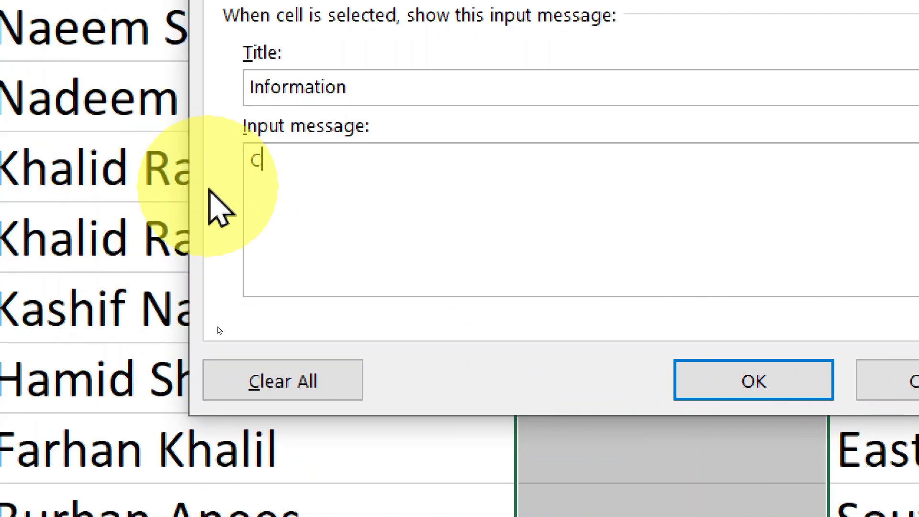
{"action": "type", "text": "own list"}
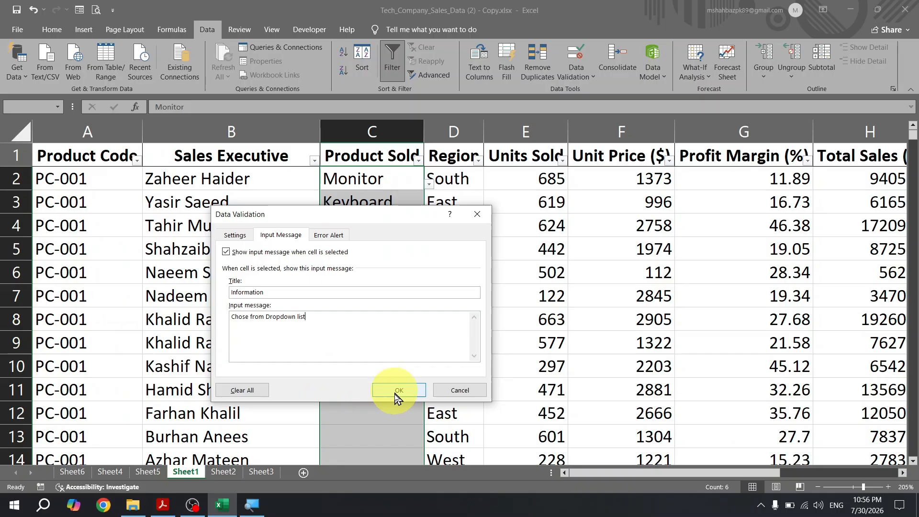
{"action": "left_click", "coordinate": [395, 396]}
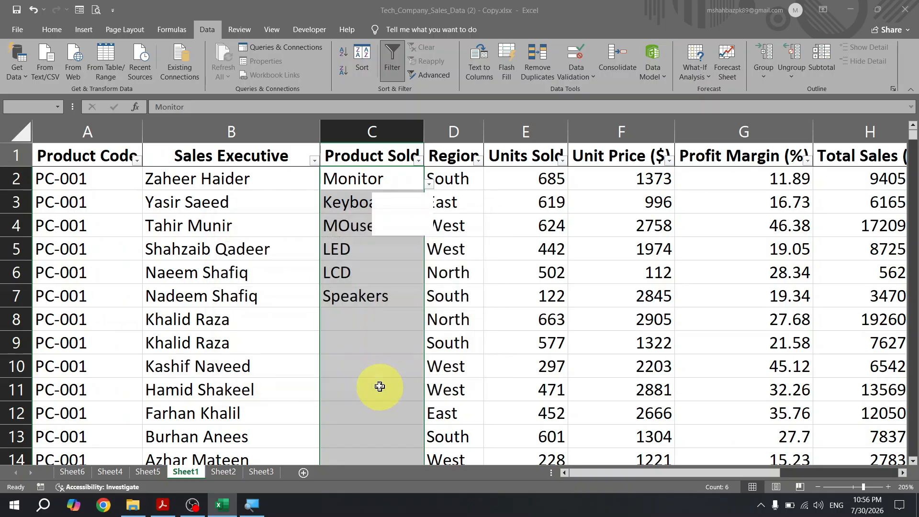
Check the input message on cells C5 and C4 of the Product Sold column
{"action": "left_click", "coordinate": [378, 252]}
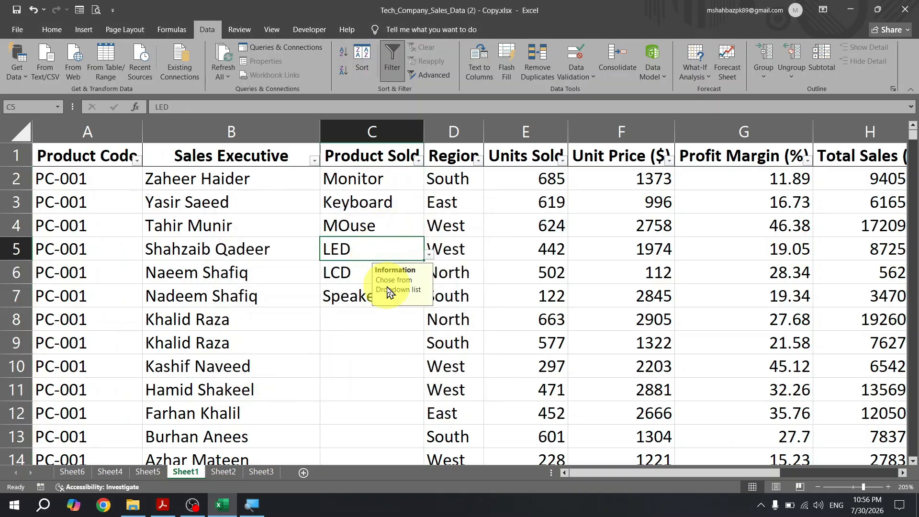
{"action": "left_click", "coordinate": [384, 228]}
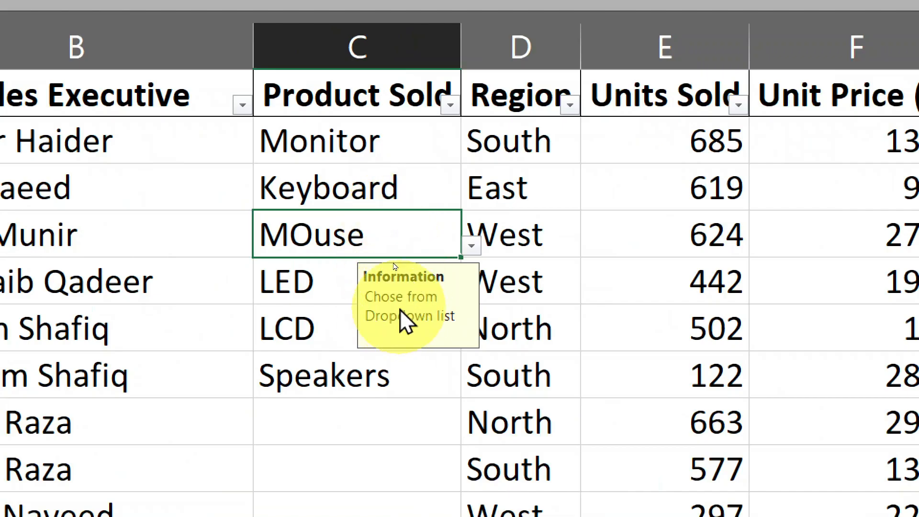
{"action": "left_click", "coordinate": [335, 290]}
{"action": "left_click", "coordinate": [417, 229]}
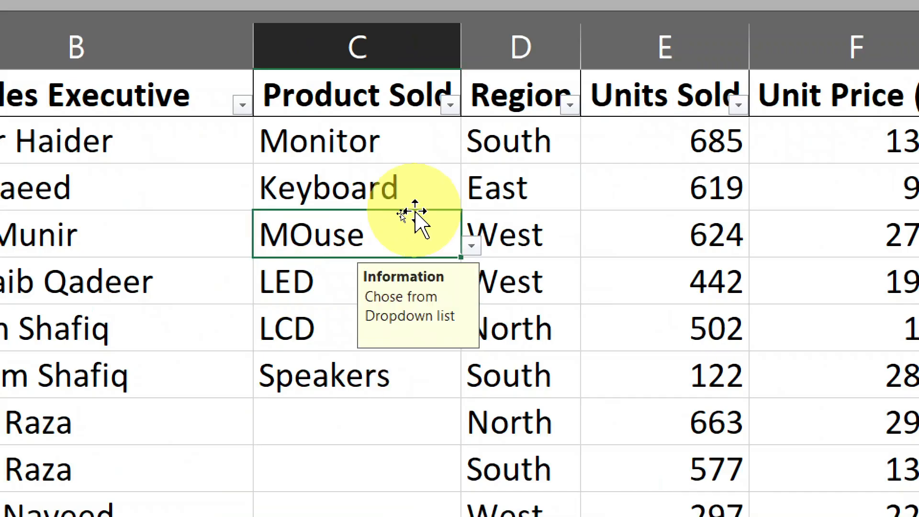
Select the Product Sold cells from C2 down and open their data validation settings, keeping the dialog clear of the column
{"action": "left_click", "coordinate": [366, 128]}
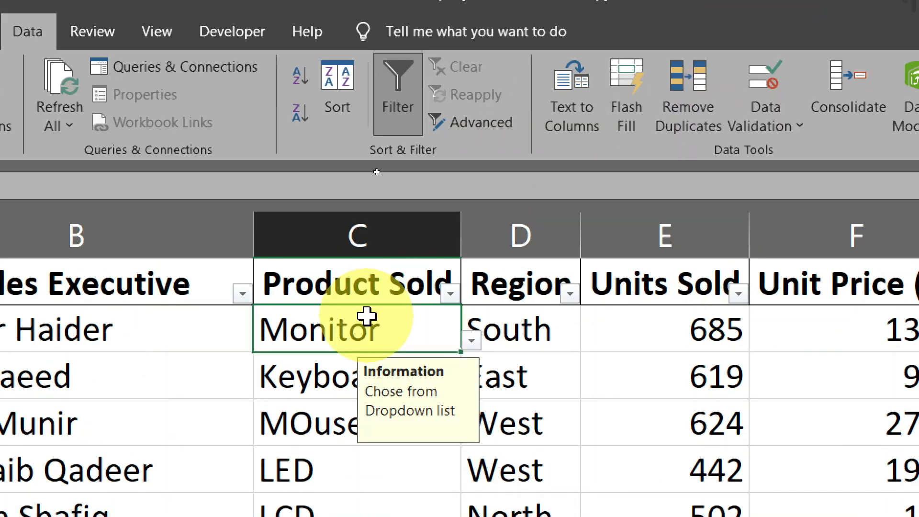
{"action": "key", "text": "ctrl+shift+Down"}
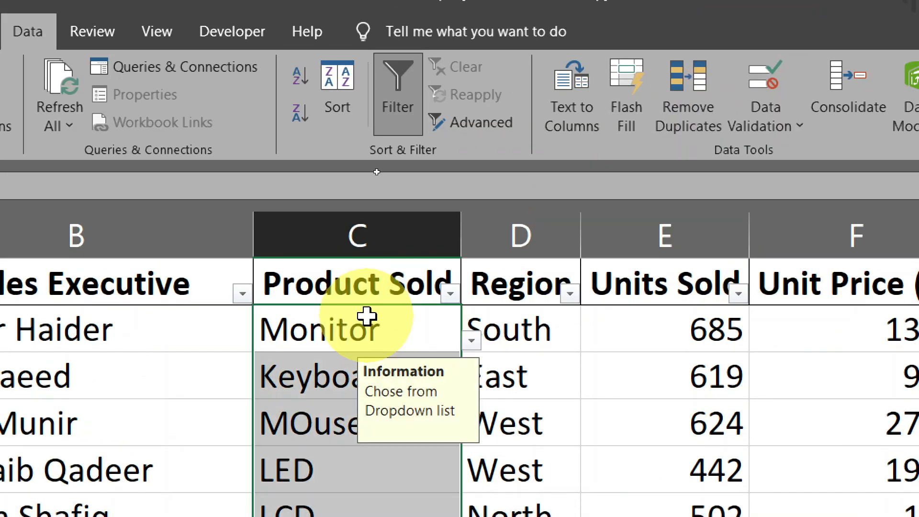
{"action": "key", "text": "ctrl+shift+Down"}
{"action": "key", "text": "ctrl+shift+Up"}
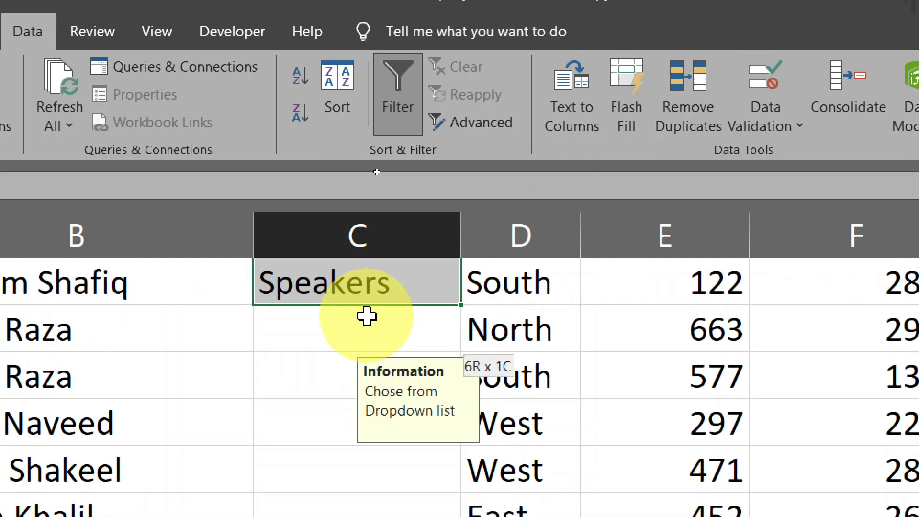
{"action": "key", "text": "shift+Down"}
{"action": "key", "text": "shift+Page_Down"}
{"action": "key", "text": "shift+Page_Down"}
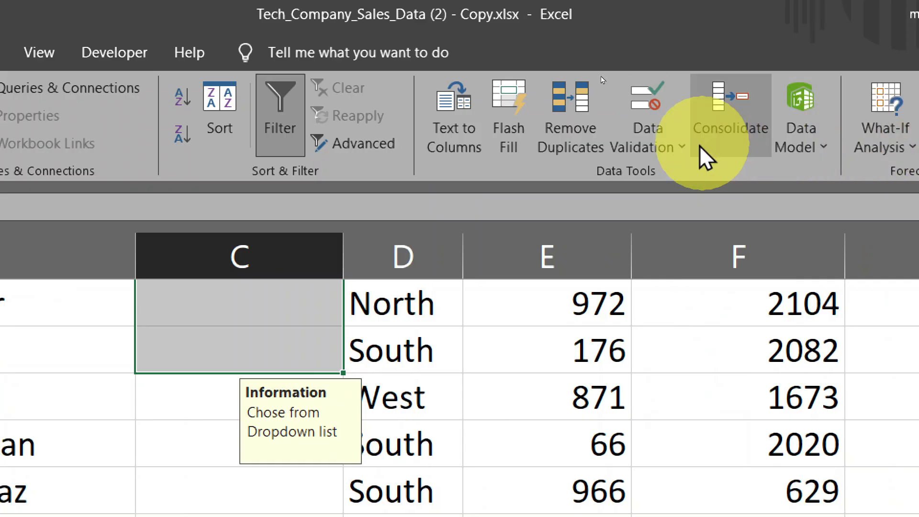
{"action": "left_click", "coordinate": [671, 145]}
{"action": "left_click", "coordinate": [719, 162]}
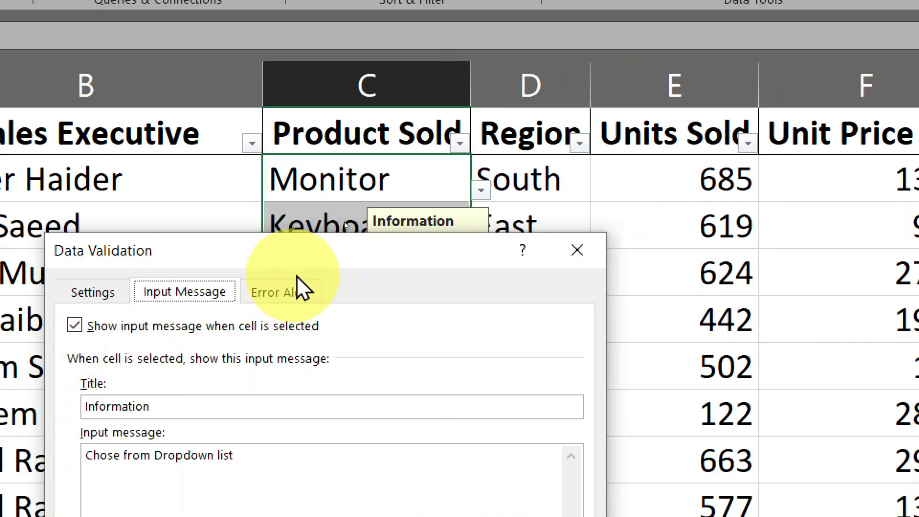
{"action": "left_click_drag", "start_coordinate": [321, 251], "coordinate": [726, 110]}
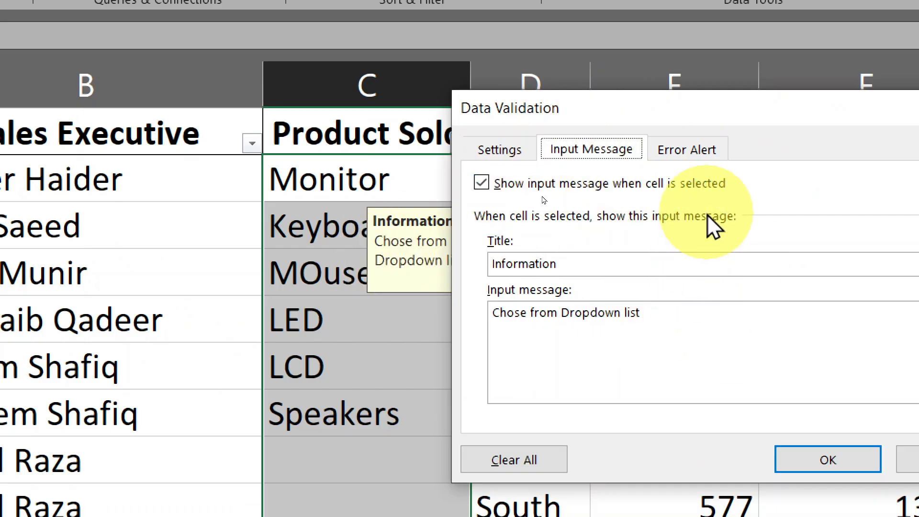
Set the validation's error alert to Warning style with the title "Be Careful" and the message "Please Add Correct Values"
{"action": "left_click", "coordinate": [702, 151]}
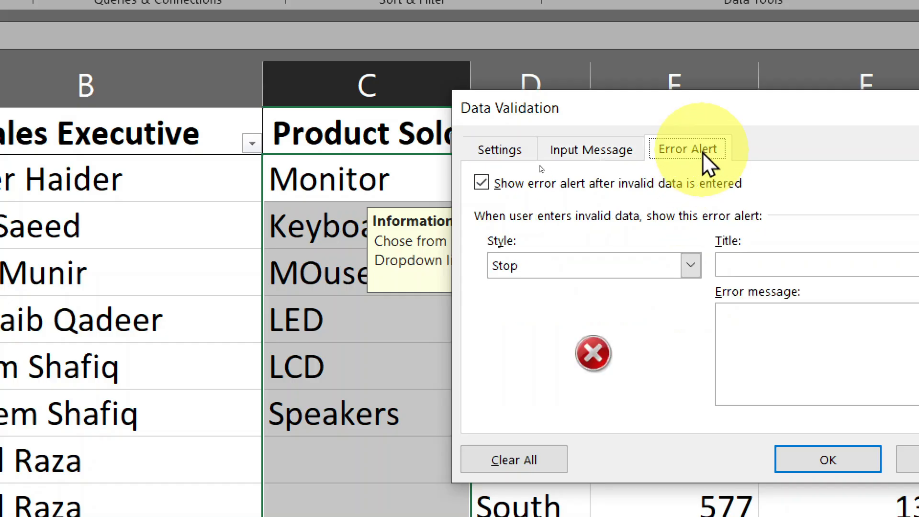
{"action": "left_click", "coordinate": [613, 268]}
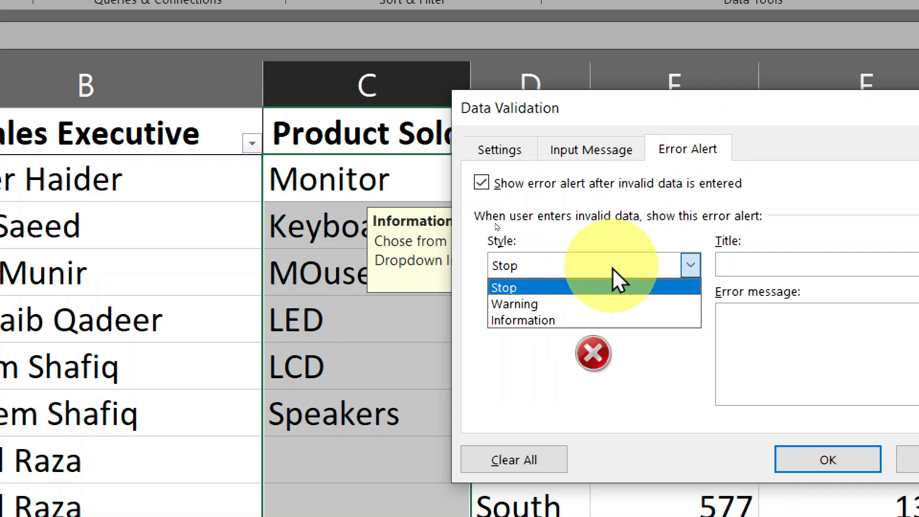
{"action": "left_click", "coordinate": [610, 306]}
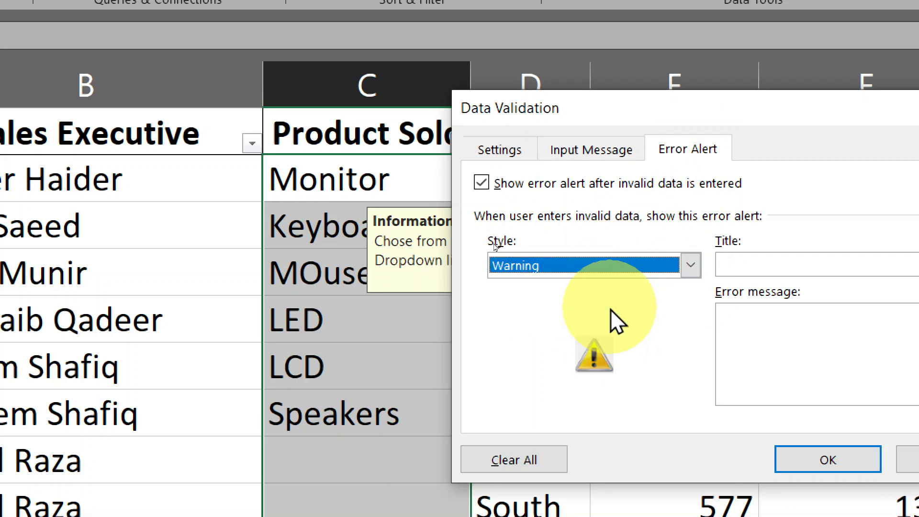
{"action": "left_click", "coordinate": [806, 263]}
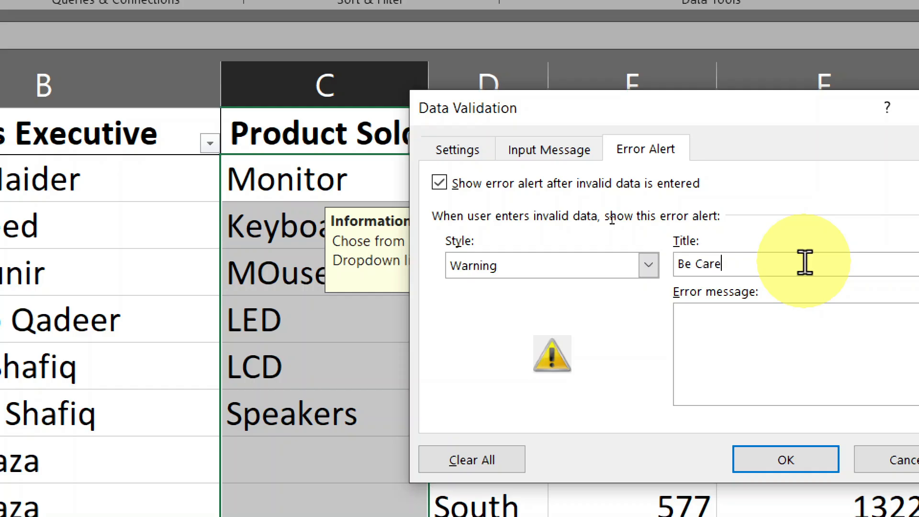
{"action": "left_click", "coordinate": [781, 367]}
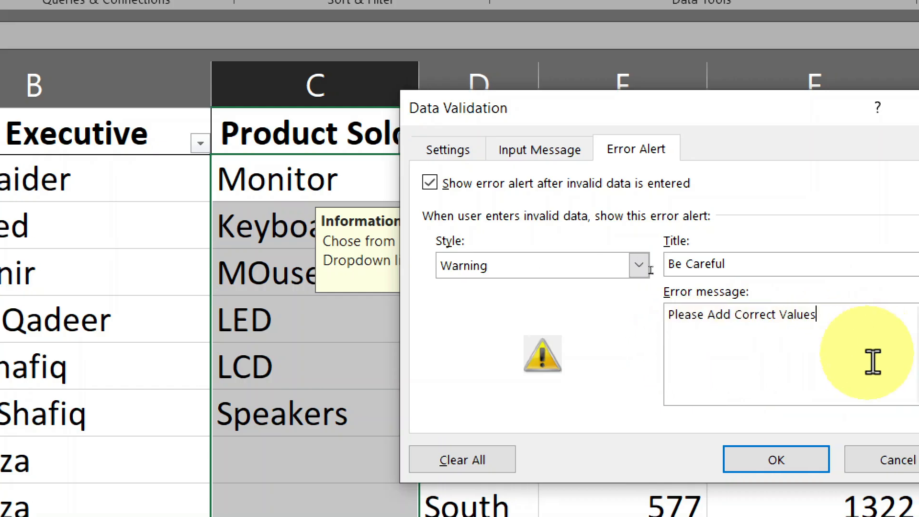
{"action": "left_click", "coordinate": [665, 464]}
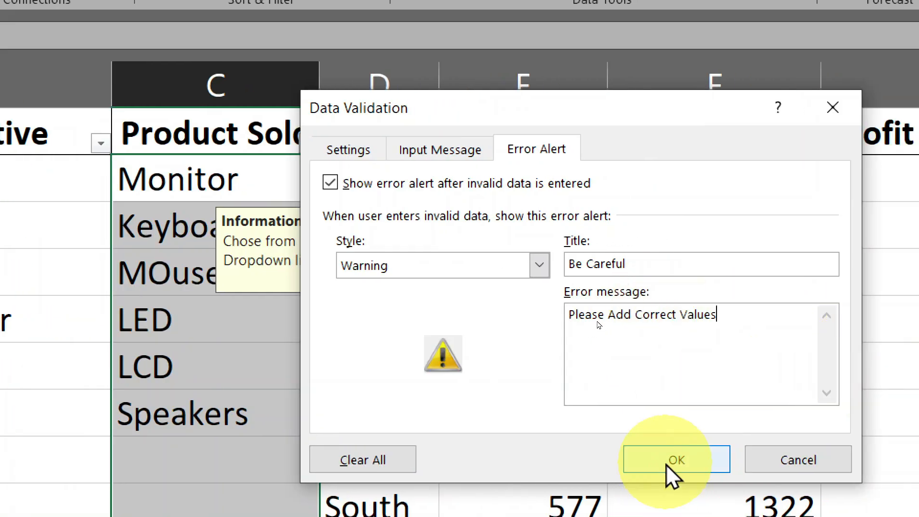
Enter the unlisted product name "LEDf" in C5 and choose to continue with it
{"action": "left_click", "coordinate": [247, 315]}
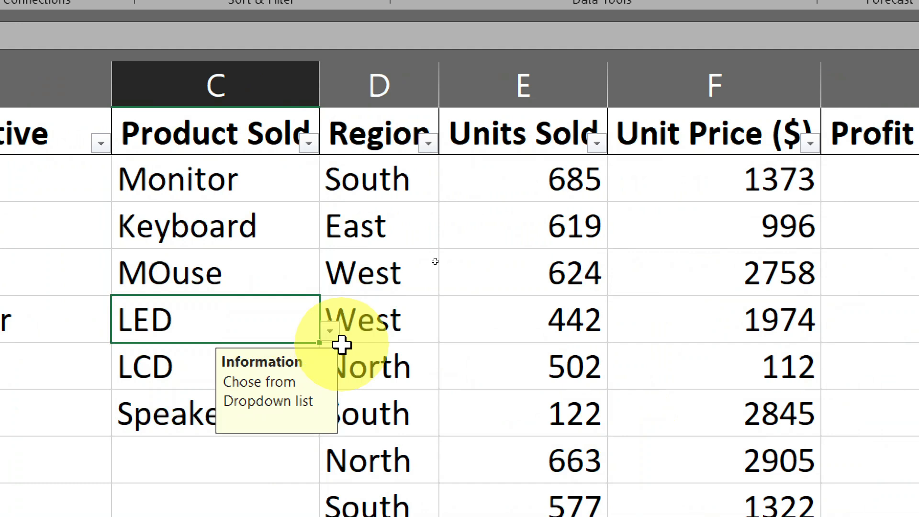
{"action": "key", "text": "Return"}
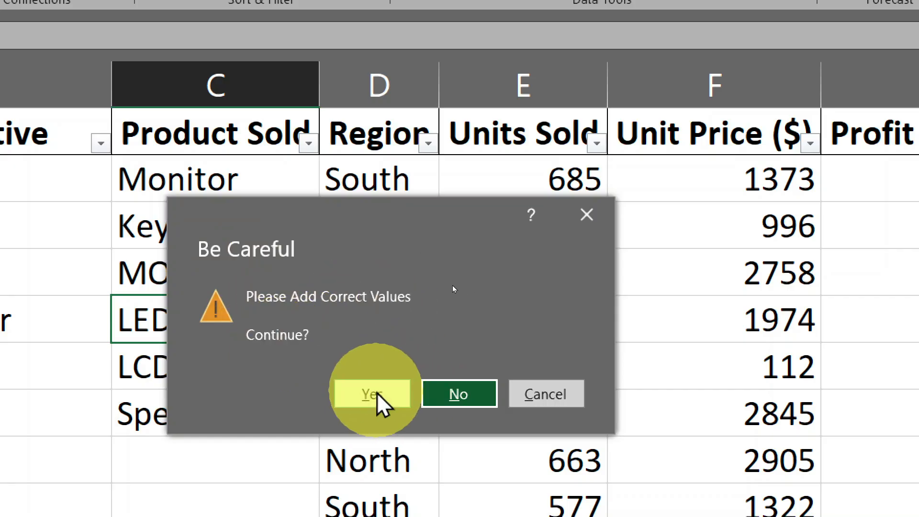
{"action": "left_click", "coordinate": [402, 396]}
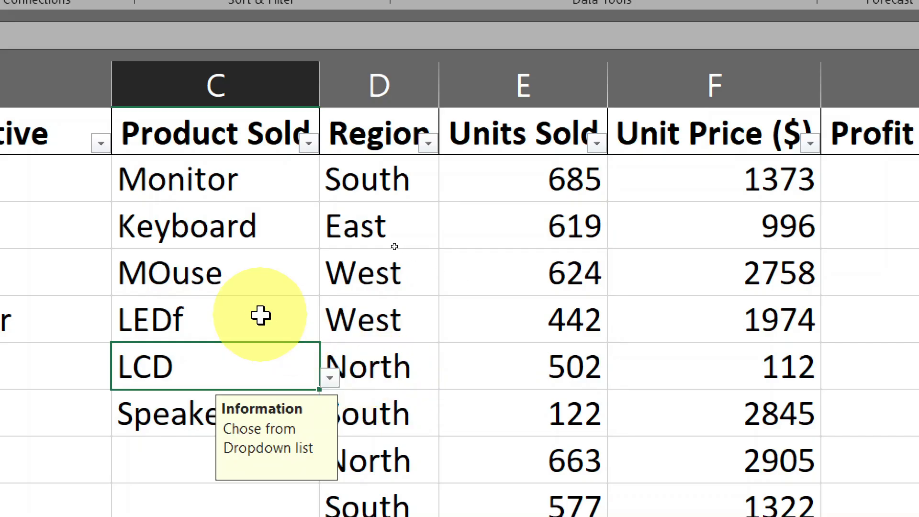
Submit "LEDf" in C5 again and decline to continue with the invalid value
{"action": "key", "text": "ctrl+z"}
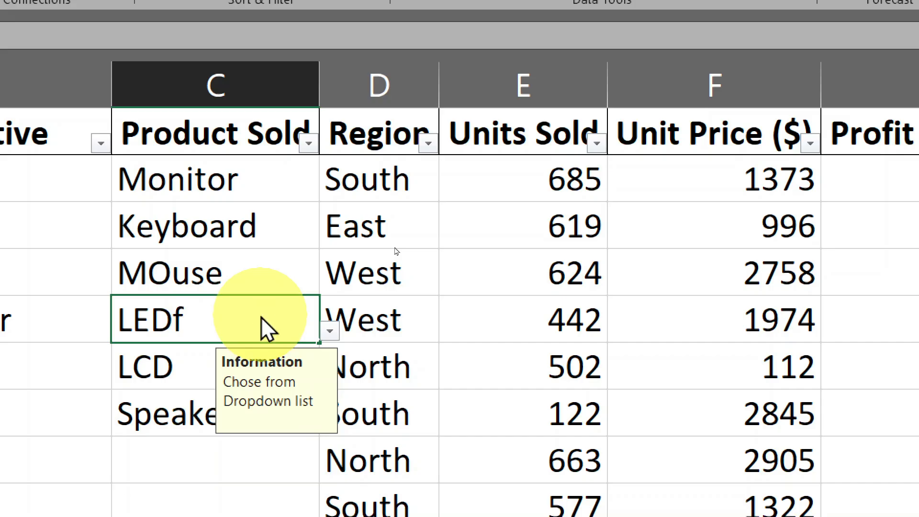
{"action": "key", "text": "Return"}
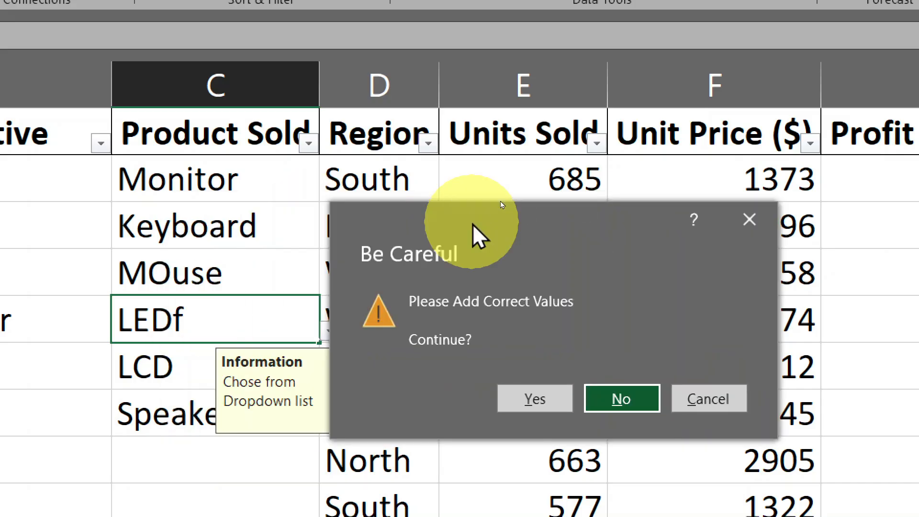
{"action": "left_click_drag", "start_coordinate": [472, 223], "coordinate": [386, 234]}
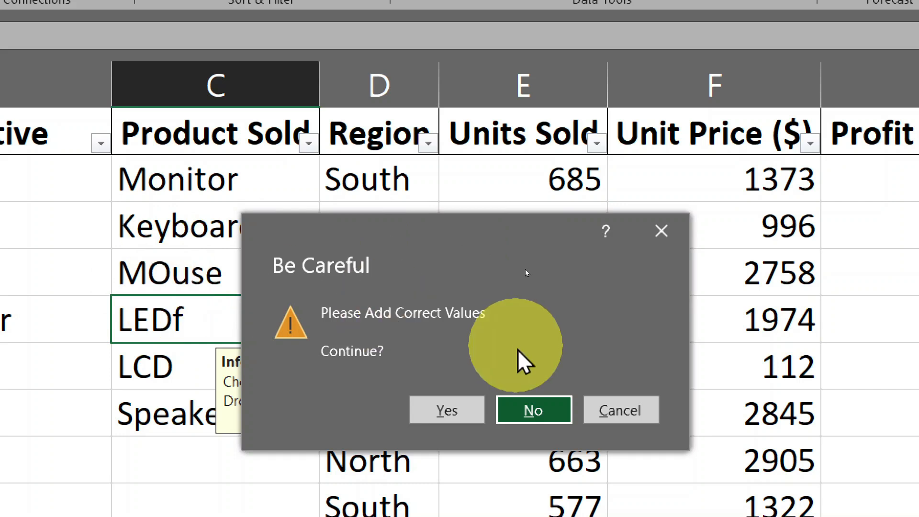
{"action": "left_click", "coordinate": [533, 409]}
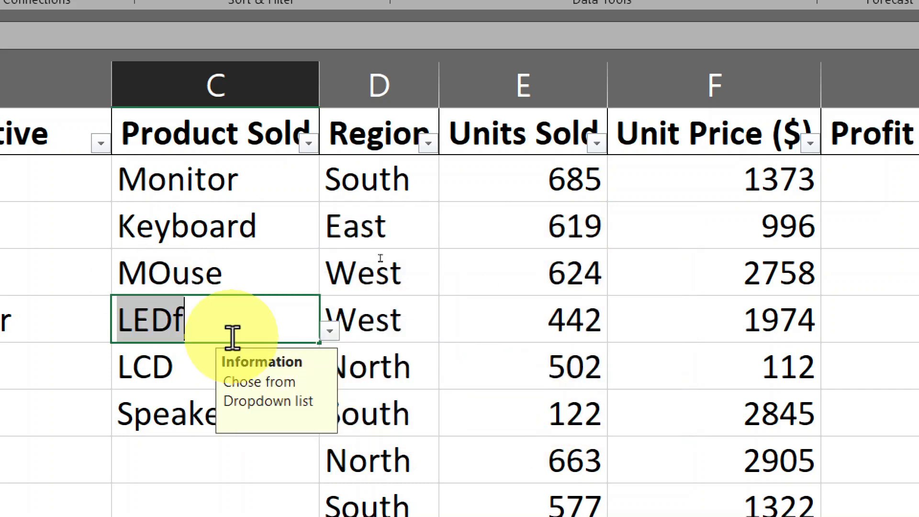
Correct the product name in C5 to "LED" and reselect the cell
{"action": "left_click", "coordinate": [258, 323]}
{"action": "key", "text": "BackSpace"}
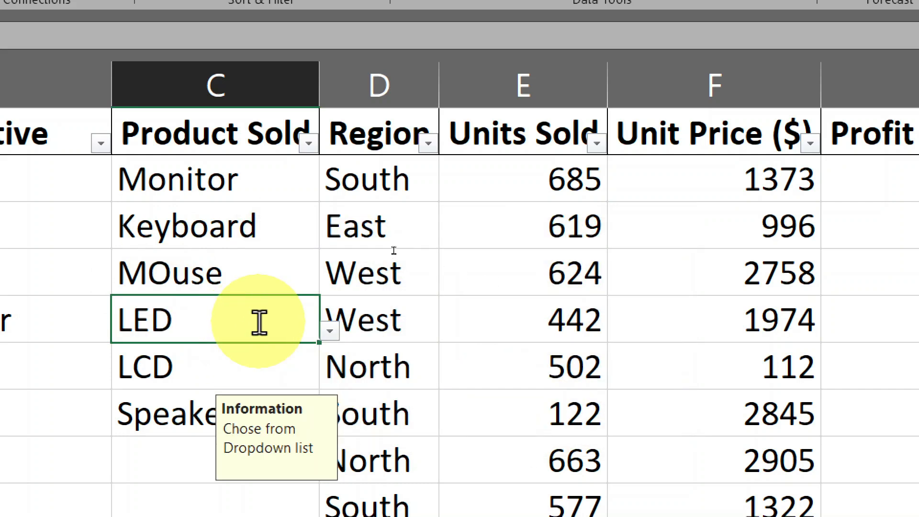
{"action": "key", "text": "Return"}
{"action": "left_click", "coordinate": [259, 322]}
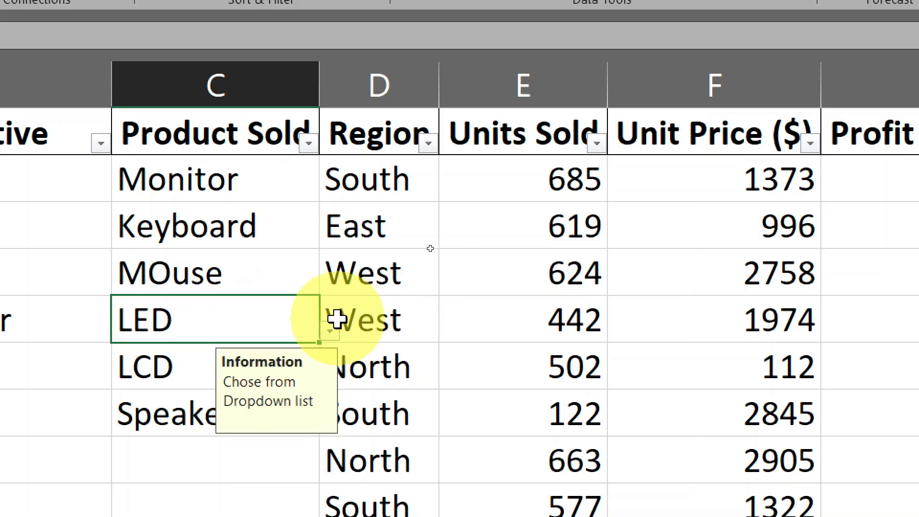
Choose Scanner from the dropdown list in C5 and select other cells in the Product Sold column
{"action": "left_click", "coordinate": [329, 331]}
{"action": "left_click", "coordinate": [201, 460]}
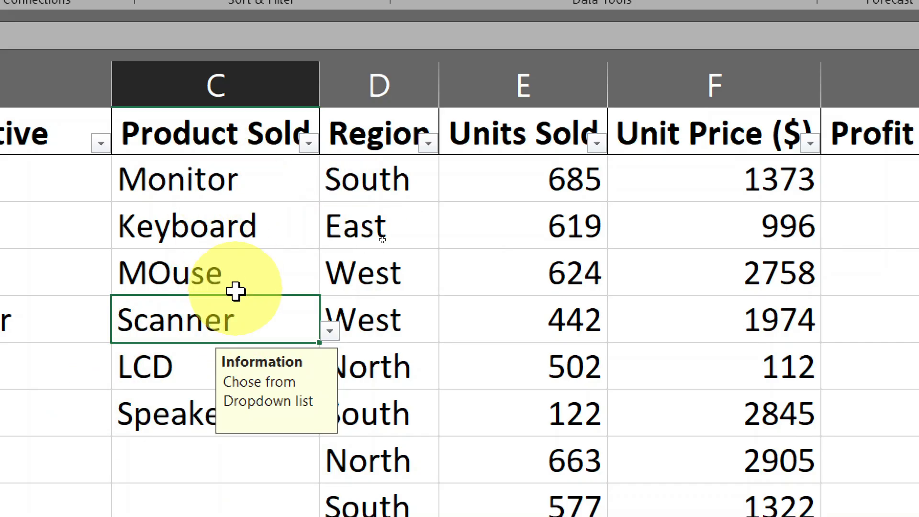
{"action": "left_click", "coordinate": [244, 180]}
{"action": "left_click", "coordinate": [196, 272]}
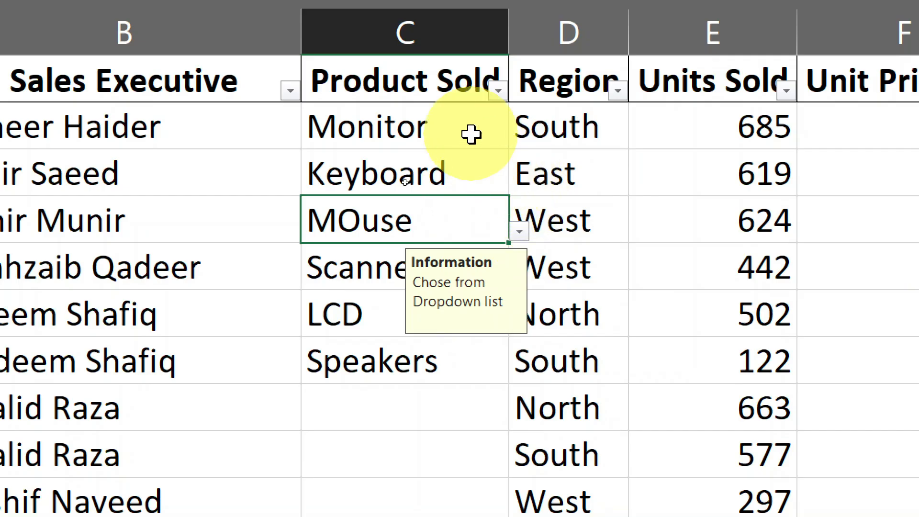
Rename the Product Sold heading in C1 as "Months"
{"action": "left_click", "coordinate": [462, 108]}
{"action": "left_click", "coordinate": [460, 80]}
{"action": "type", "text": "Date"}
{"action": "key", "text": "Return"}
{"action": "key", "text": "ctrl+shift+Down"}
{"action": "left_click", "coordinate": [460, 81]}
{"action": "type", "text": "Months"}
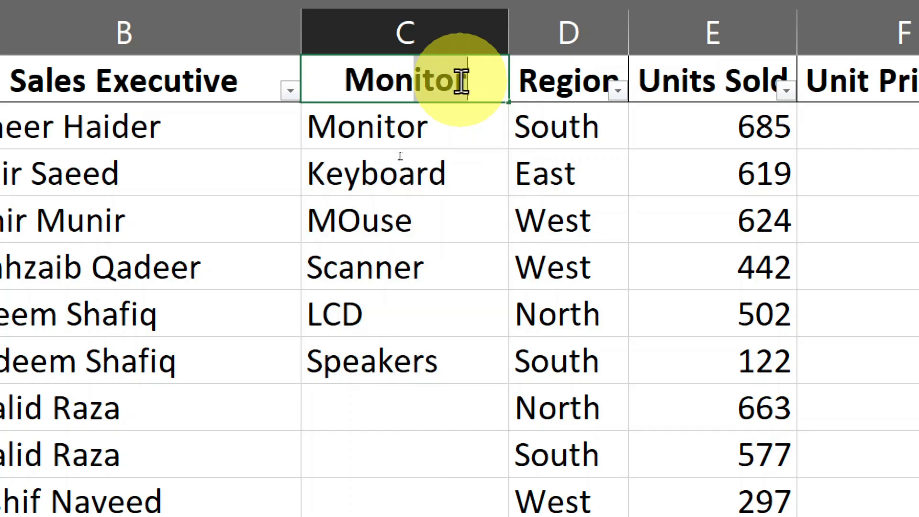
{"action": "key", "text": "Return"}
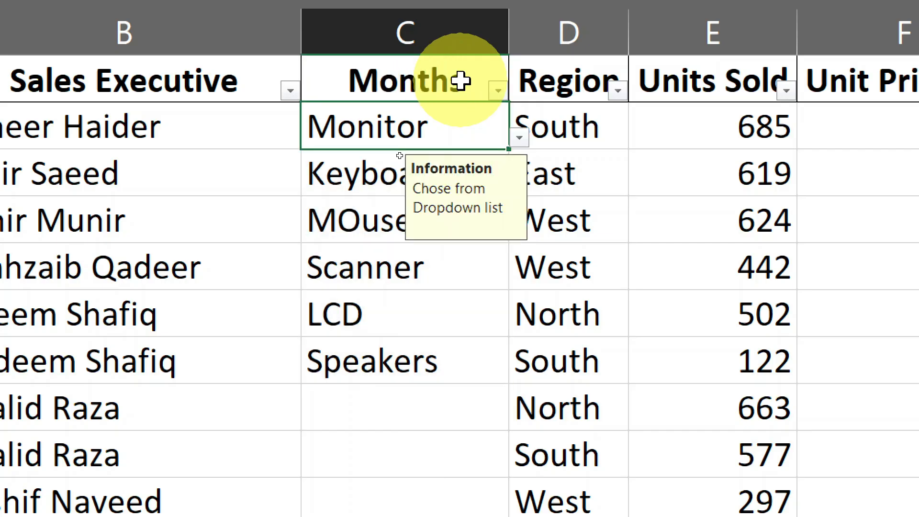
Clear the product names listed below the Months heading in column C
{"action": "key", "text": "ctrl+shift+Down"}
{"action": "key", "text": "Delete"}
{"action": "key", "text": "Up"}
Enter the heading "Months" in L1, near the Products list, and make it bold
{"action": "key", "text": "Right"}
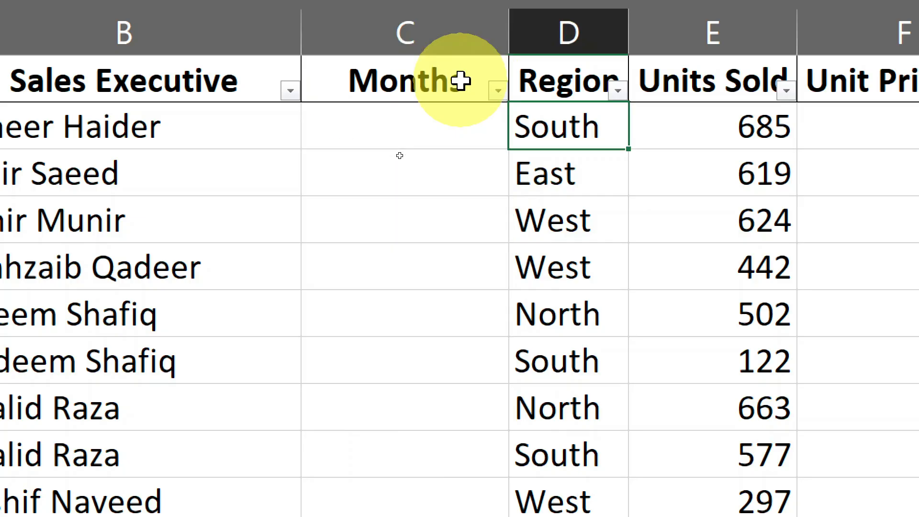
{"action": "key", "text": "Right"}
{"action": "key", "text": "Right"}
{"action": "key", "text": "Right"}
{"action": "key", "text": "Right"}
{"action": "key", "text": "Right"}
{"action": "key", "text": "Right"}
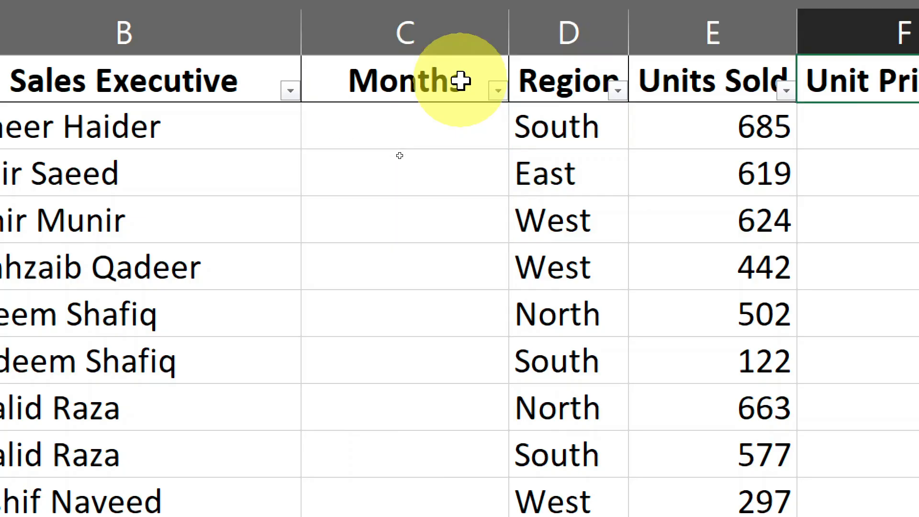
{"action": "key", "text": "Right"}
{"action": "key", "text": "Right"}
{"action": "key", "text": "Right"}
{"action": "key", "text": "Right"}
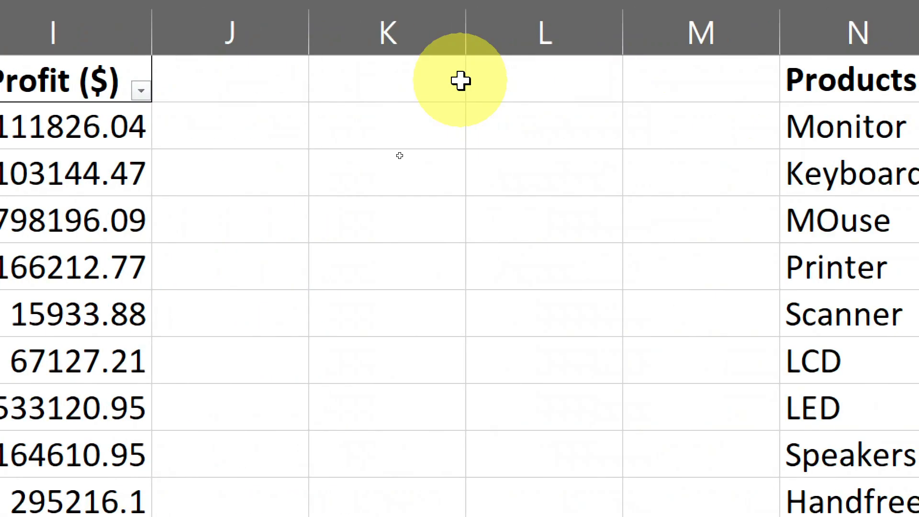
{"action": "key", "text": "Right"}
{"action": "key", "text": "Right"}
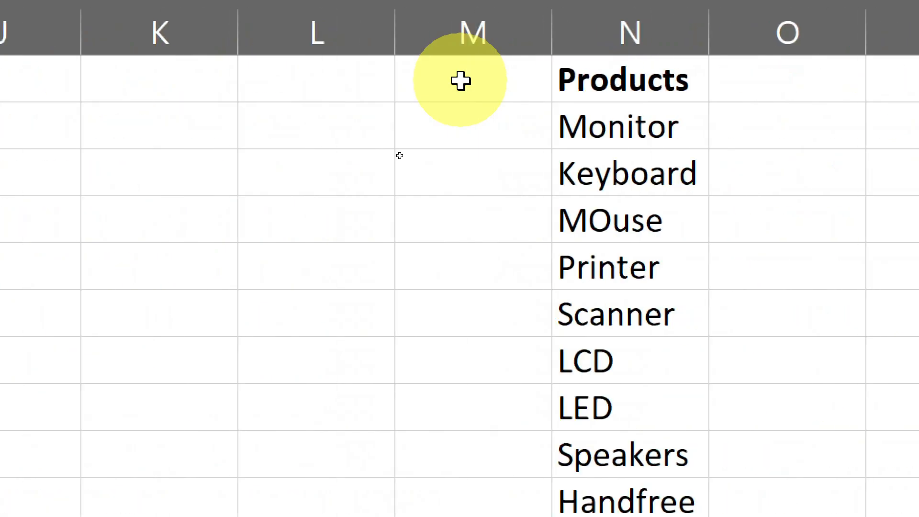
{"action": "left_click", "coordinate": [412, 74]}
{"action": "key", "text": "Left"}
{"action": "type", "text": "Mo"}
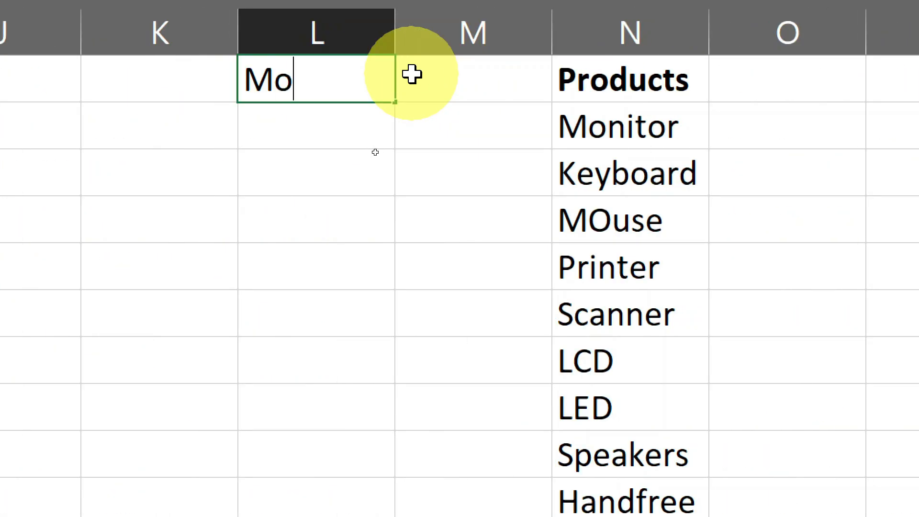
{"action": "type", "text": "nths"}
{"action": "key", "text": "ctrl+Return"}
{"action": "key", "text": "ctrl+b"}
{"action": "key", "text": "Return"}
List the months January, February, March, April, May and June in L2:L7
{"action": "type", "text": "January"}
{"action": "key", "text": "Return"}
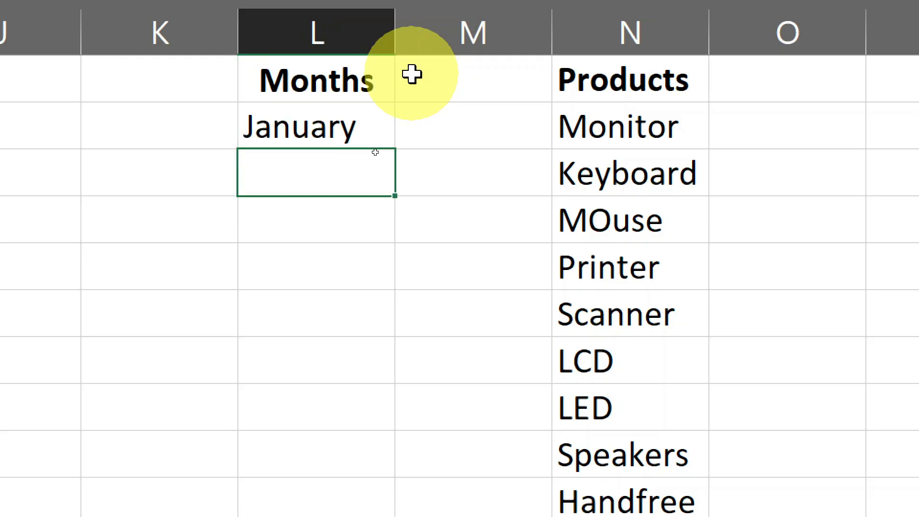
{"action": "type", "text": "February"}
{"action": "key", "text": "Return"}
{"action": "type", "text": "Marc"}
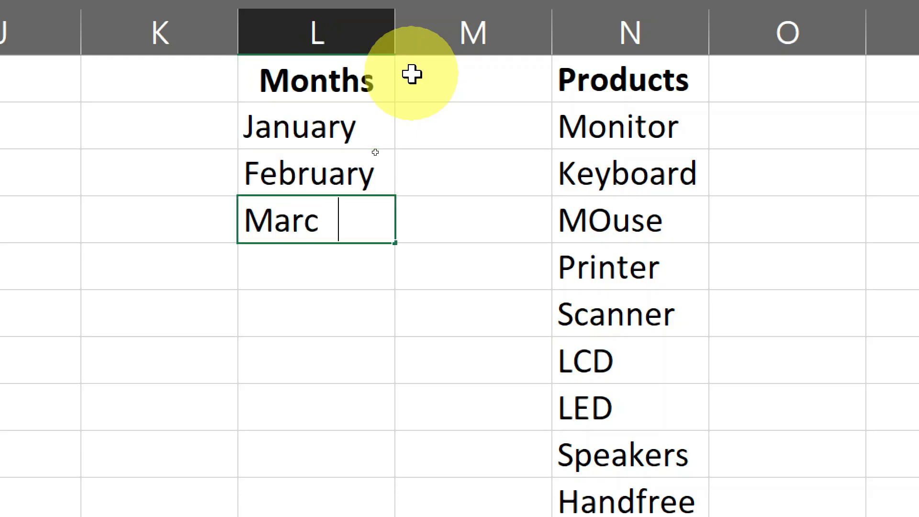
{"action": "type", "text": "h"}
{"action": "key", "text": "Return"}
{"action": "key", "text": "Return"}
{"action": "type", "text": "May"}
{"action": "key", "text": "Return"}
{"action": "type", "text": "June"}
{"action": "key", "text": "Return"}
Open the data validation settings for cells C2:C10 under the Months heading
{"action": "scroll", "coordinate": [411, 75], "scroll_direction": "left", "scroll_amount": 10}
{"action": "key", "text": "Right"}
{"action": "key", "text": "Right"}
{"action": "key", "text": "ctrl+Up"}
{"action": "key", "text": "shift+Down"}
{"action": "key", "text": "Down"}
{"action": "key", "text": "Down"}
{"action": "key", "text": "shift+Down"}
{"action": "key", "text": "ctrl+Up"}
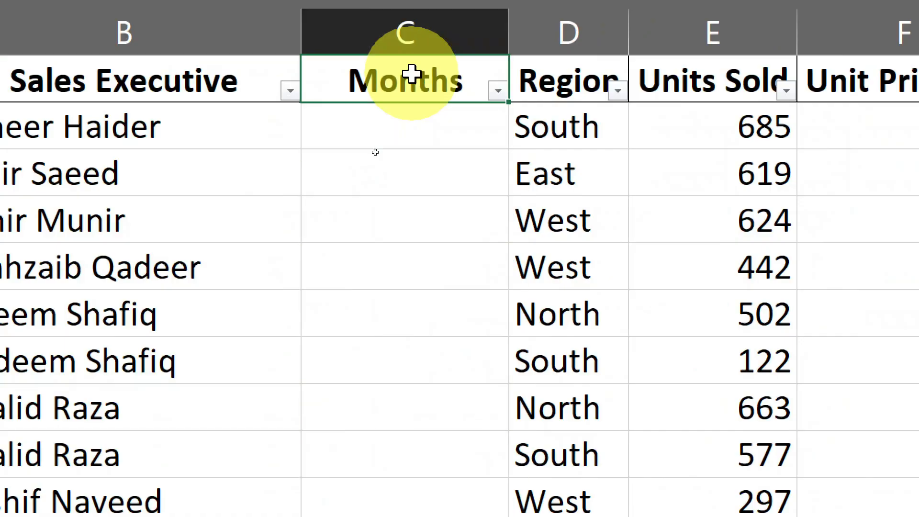
{"action": "key", "text": "Down"}
{"action": "key", "text": "shift+Down"}
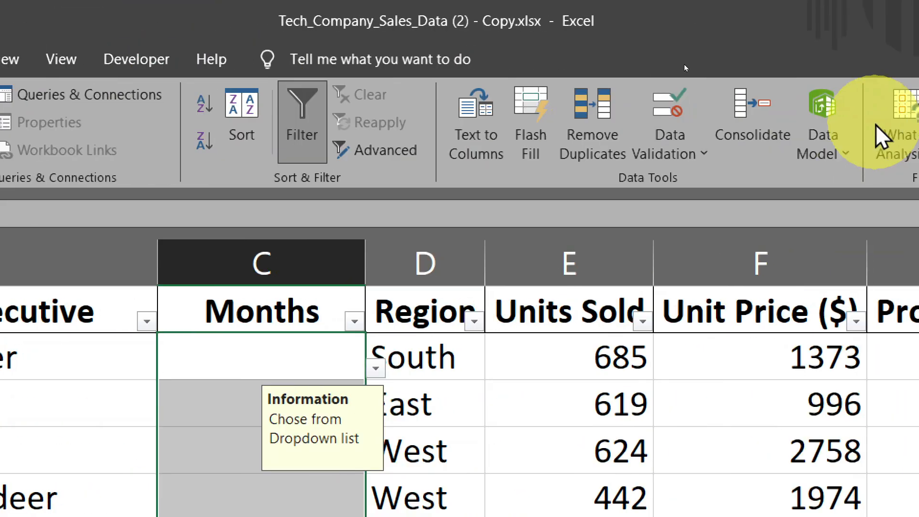
{"action": "left_click", "coordinate": [654, 154]}
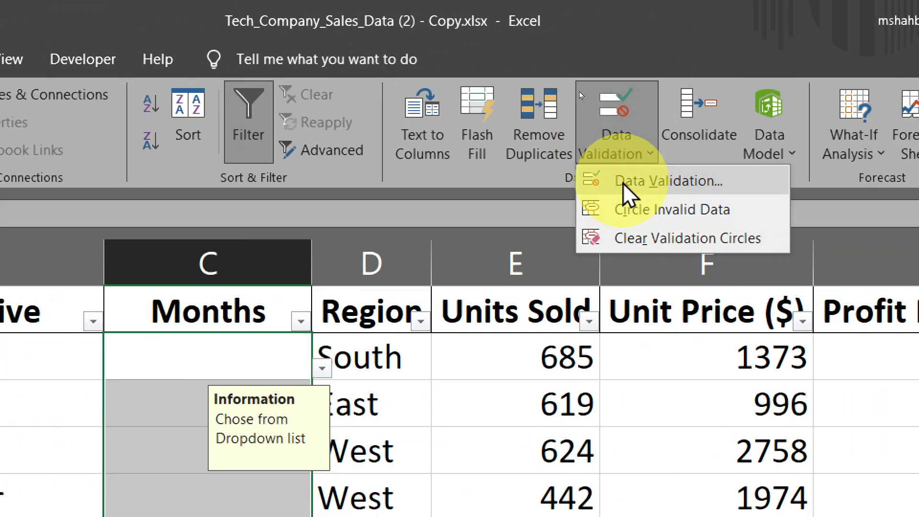
{"action": "left_click", "coordinate": [622, 183]}
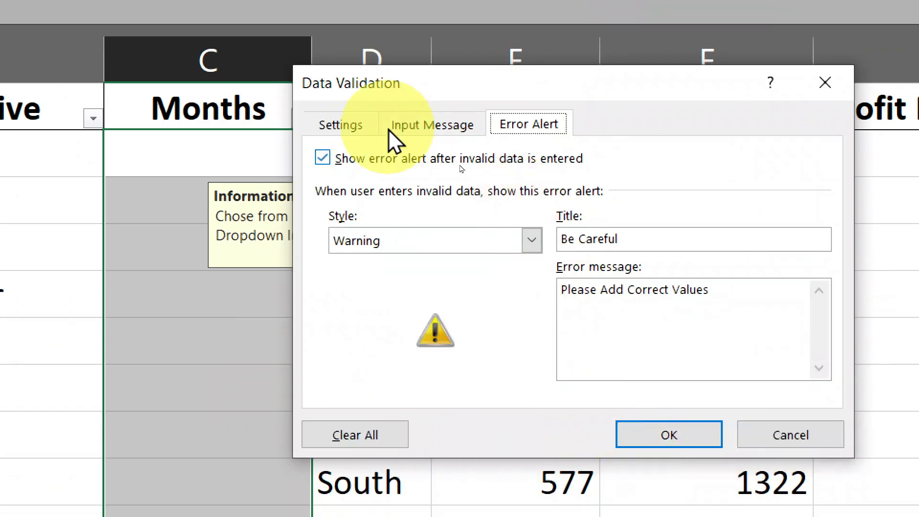
Set the validation list source to =$L$2:$L$7 and apply it to the Months cells
{"action": "left_click", "coordinate": [355, 128]}
{"action": "left_click", "coordinate": [473, 208]}
{"action": "left_click", "coordinate": [473, 209]}
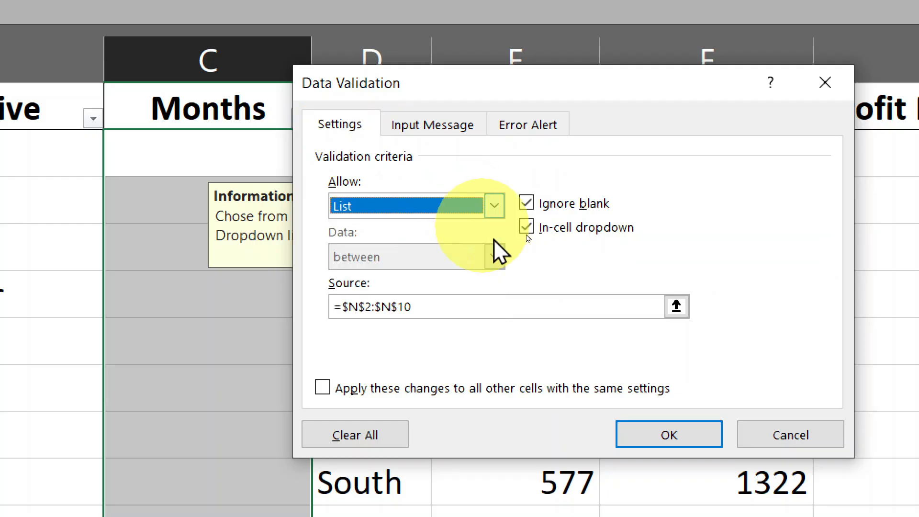
{"action": "left_click", "coordinate": [676, 307]}
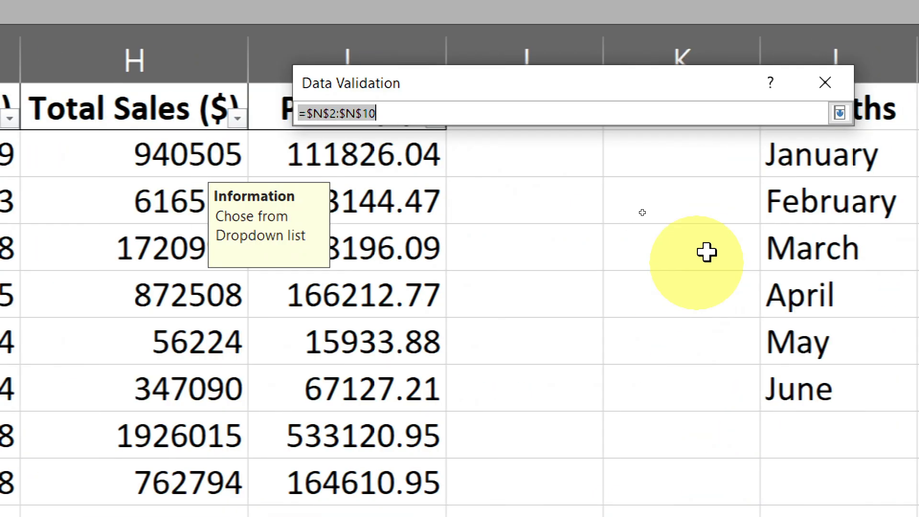
{"action": "left_click_drag", "start_coordinate": [852, 151], "coordinate": [833, 260]}
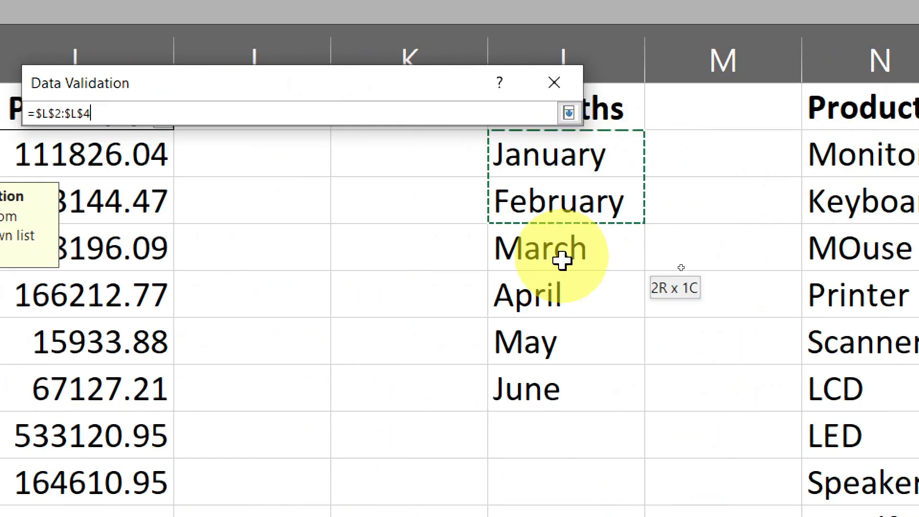
{"action": "left_click_drag", "start_coordinate": [561, 261], "coordinate": [550, 396]}
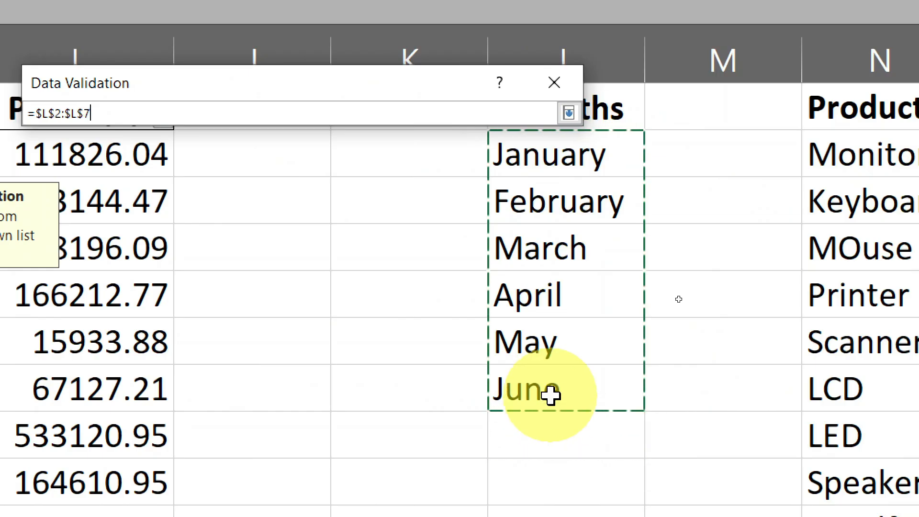
{"action": "key", "text": "Return"}
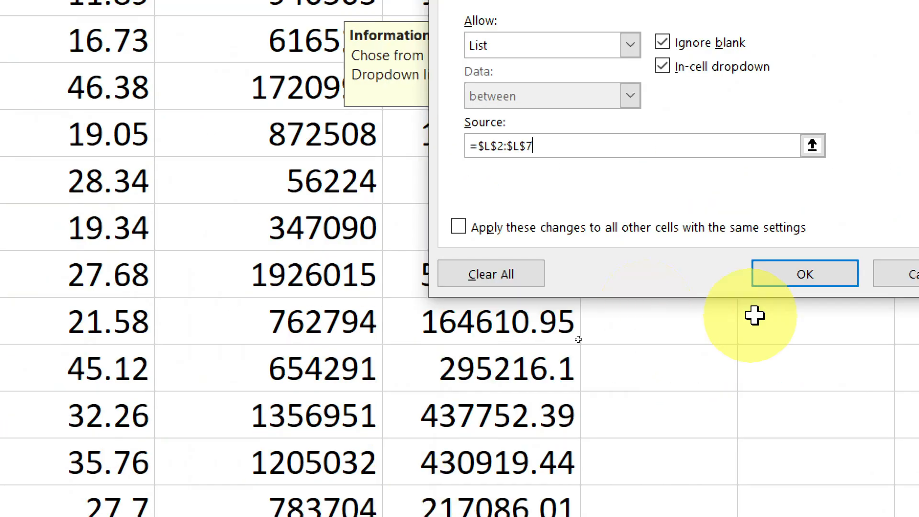
{"action": "left_click", "coordinate": [808, 285]}
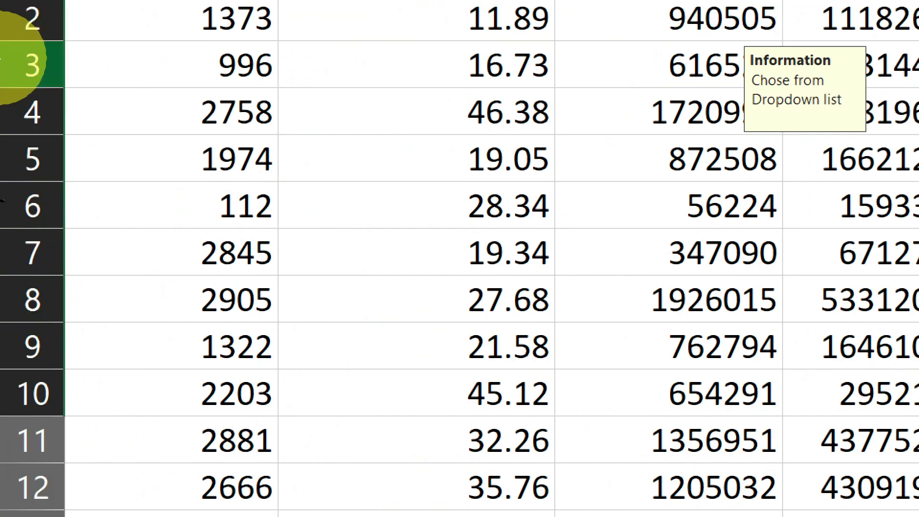
Choose March from the dropdown list in C2 and move to C3
{"action": "key", "text": "Up"}
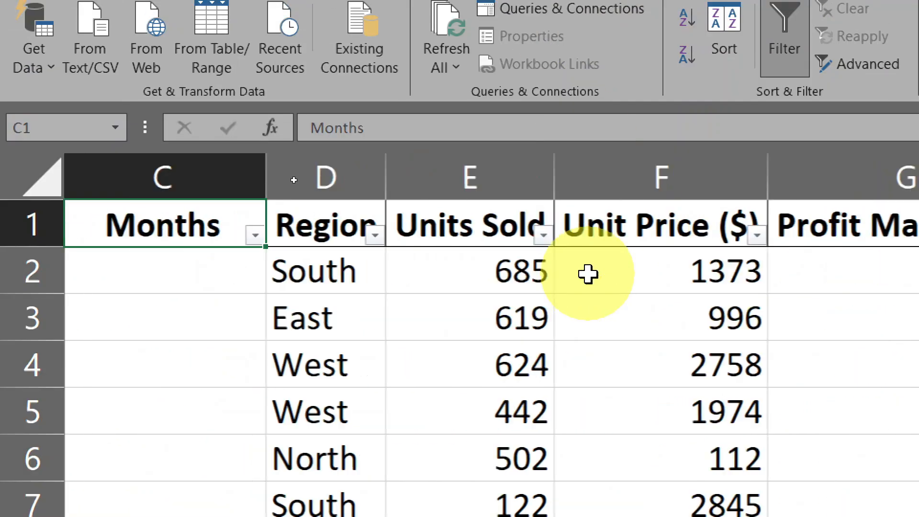
{"action": "key", "text": "Down"}
{"action": "key", "text": "Up"}
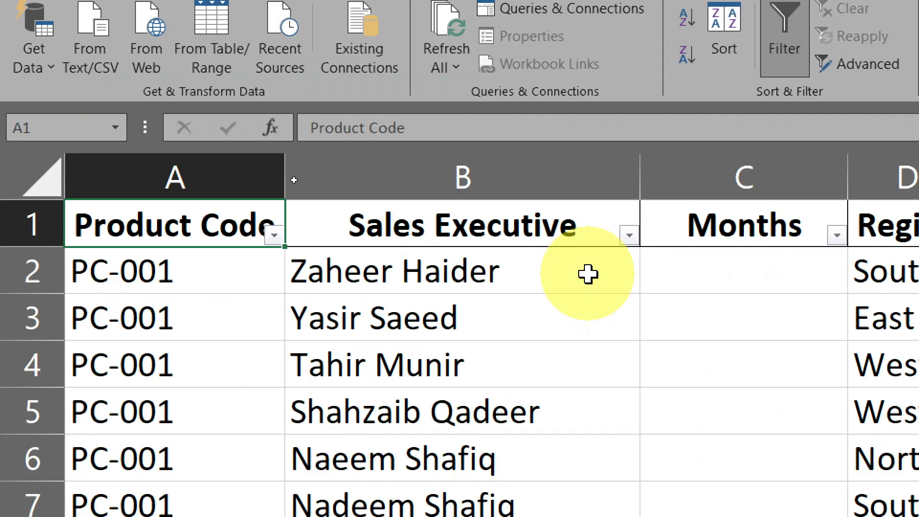
{"action": "key", "text": "Right"}
{"action": "key", "text": "Right"}
{"action": "left_click", "coordinate": [777, 260]}
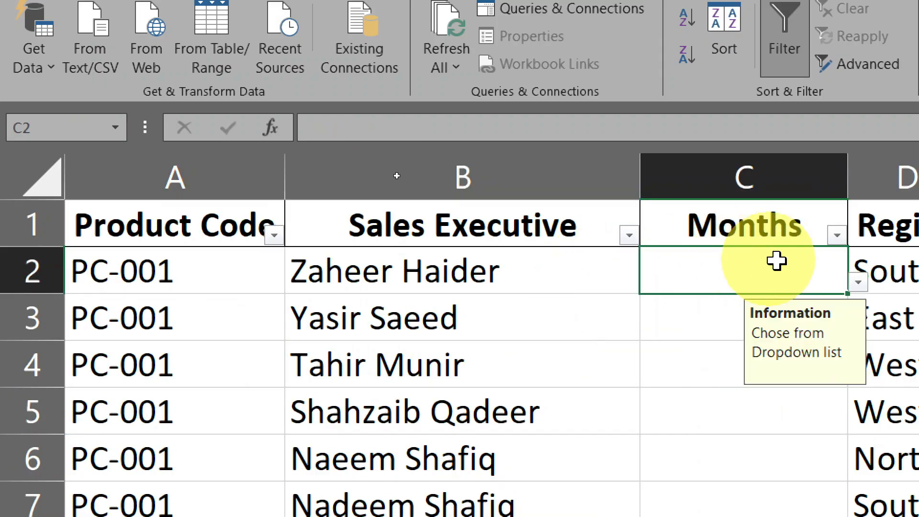
{"action": "left_click", "coordinate": [812, 289]}
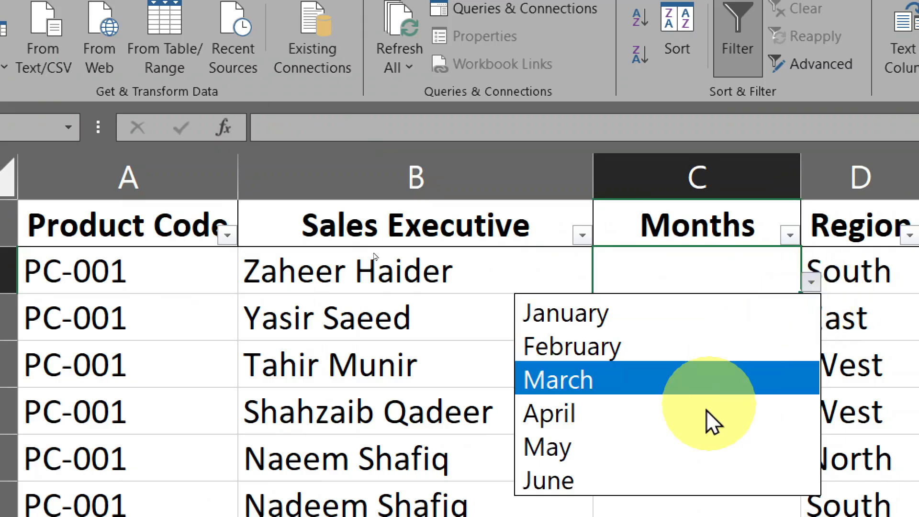
{"action": "left_click", "coordinate": [687, 391]}
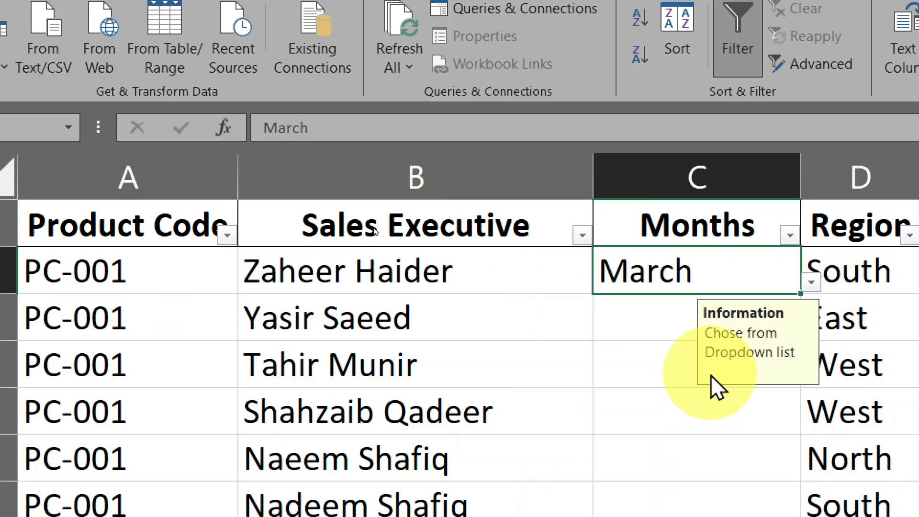
{"action": "left_click", "coordinate": [645, 329]}
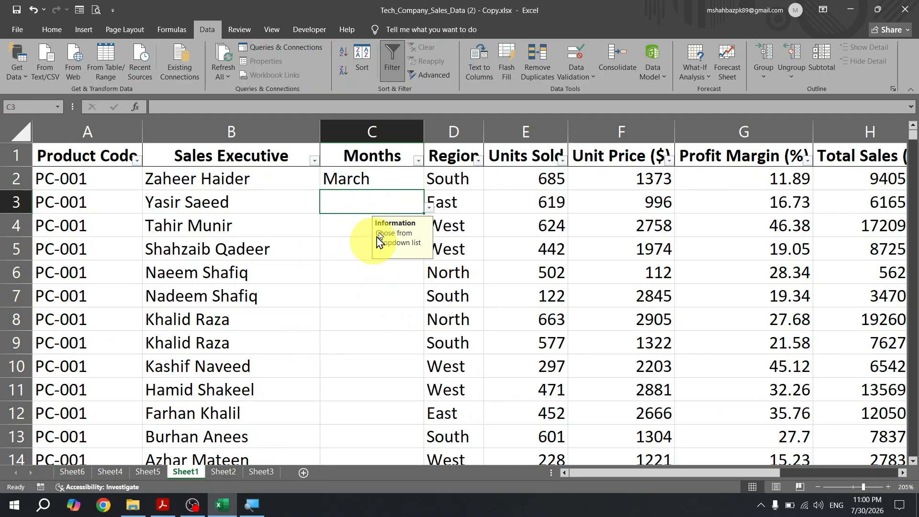
Switch to the PDF course outline, review the topics of Classes 13 to 15, and return to the Excel workbook
{"action": "key", "text": "alt+Tab"}
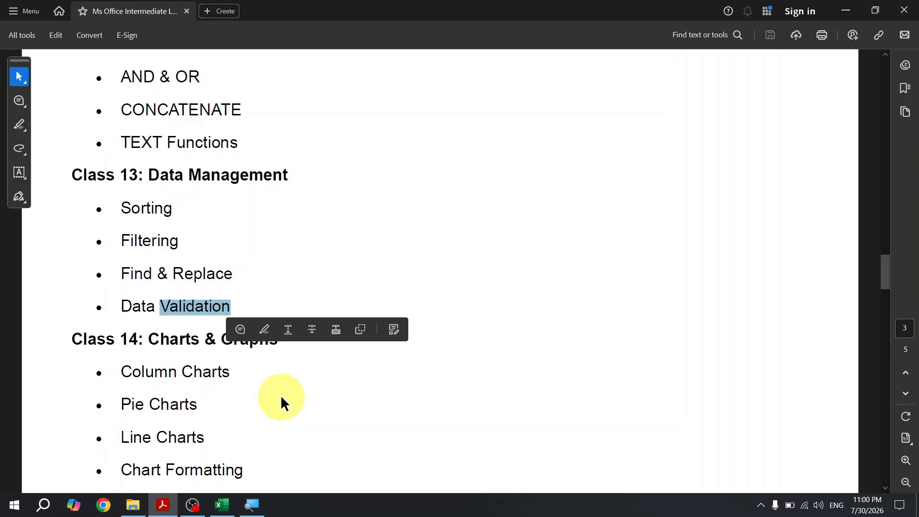
{"action": "left_click", "coordinate": [225, 397]}
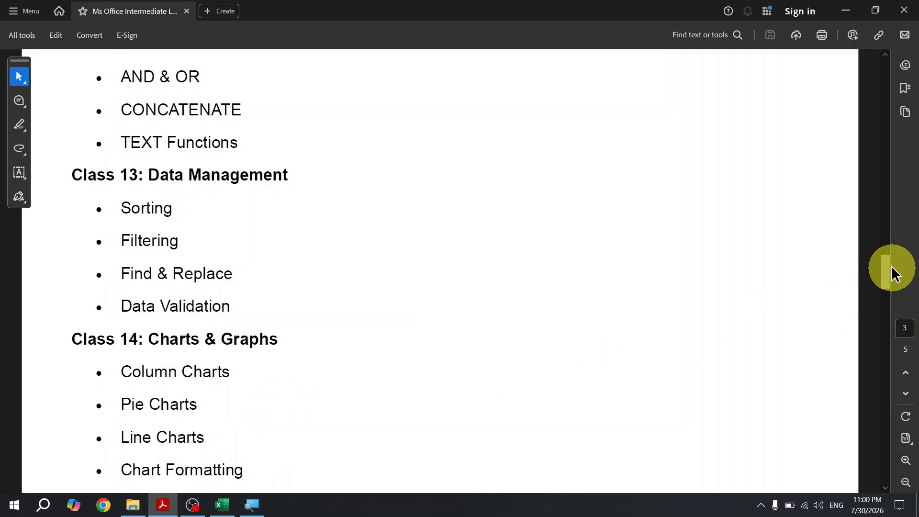
{"action": "left_click_drag", "start_coordinate": [889, 274], "coordinate": [888, 281]}
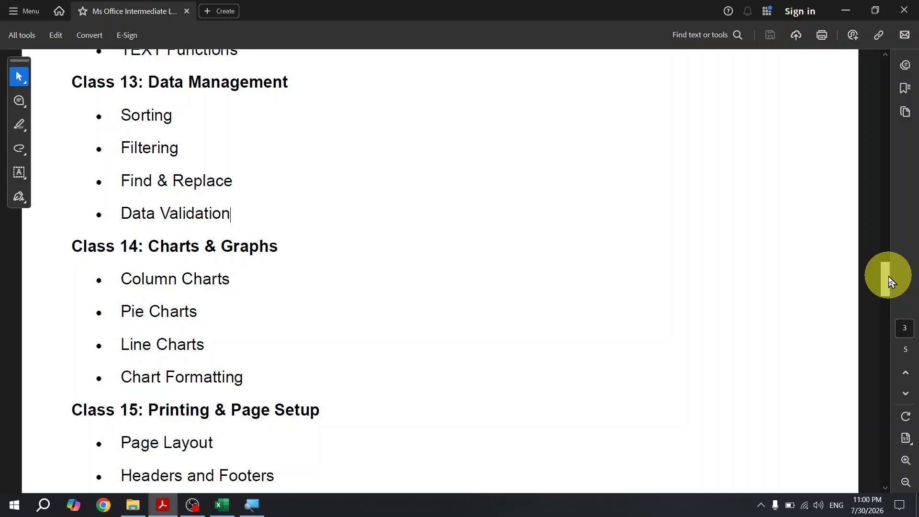
{"action": "key", "text": "alt+Tab"}
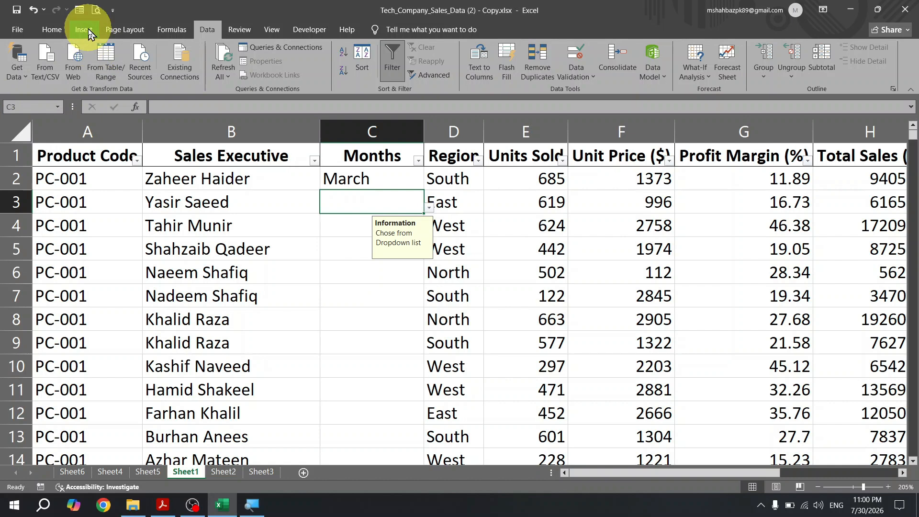
{"action": "left_click", "coordinate": [91, 36]}
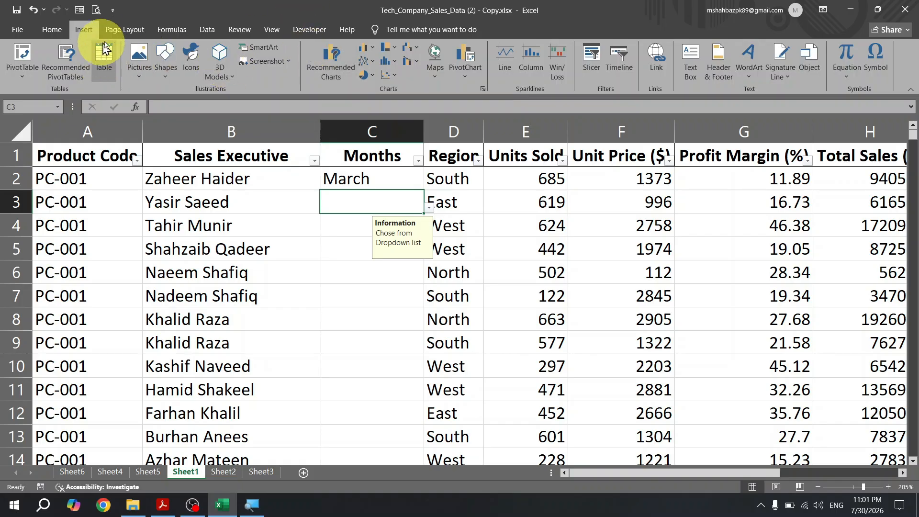
{"action": "left_click", "coordinate": [129, 31]}
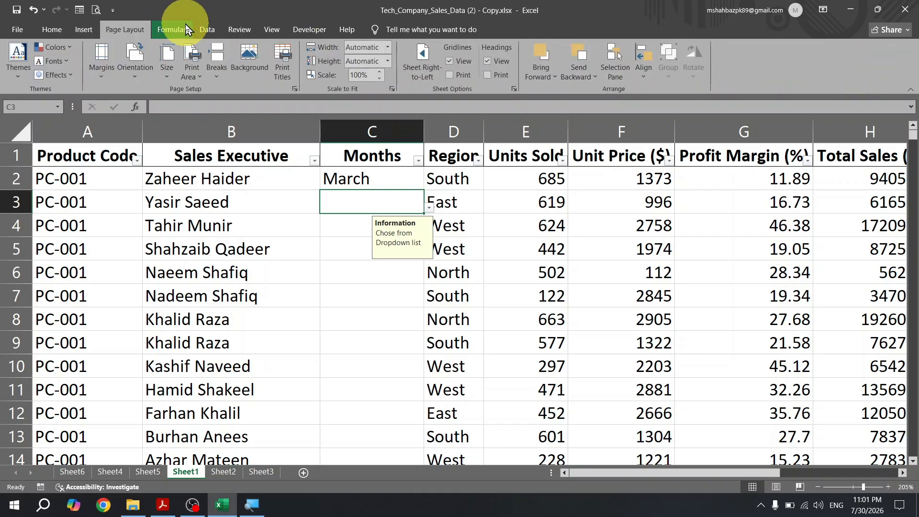
{"action": "left_click", "coordinate": [184, 30]}
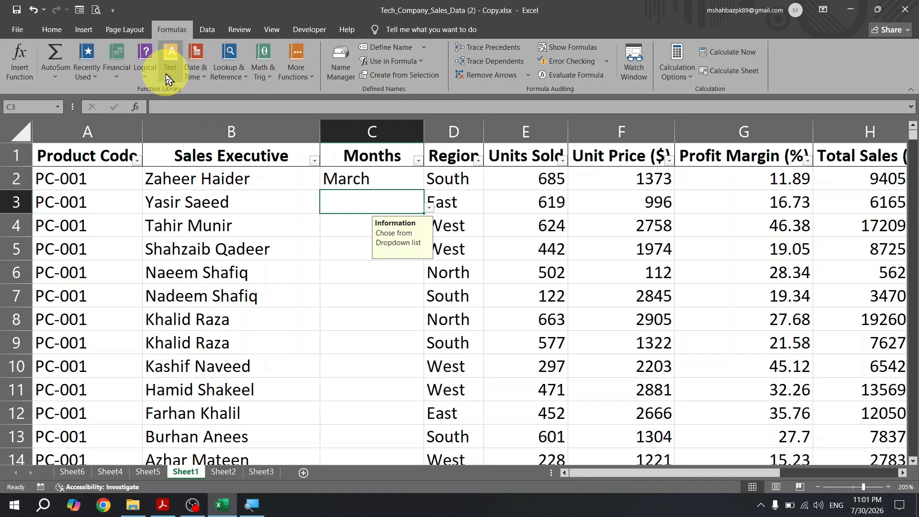
{"action": "left_click", "coordinate": [208, 30]}
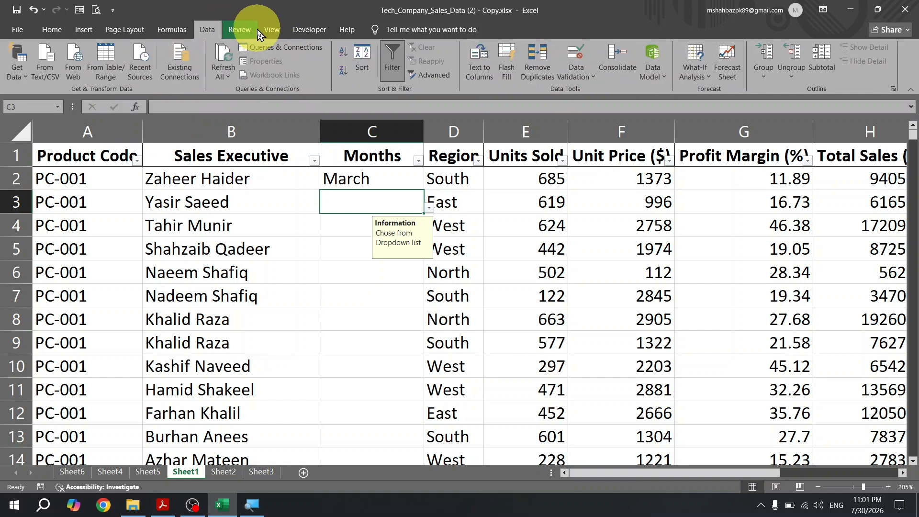
{"action": "left_click", "coordinate": [255, 30]}
{"action": "left_click", "coordinate": [290, 31]}
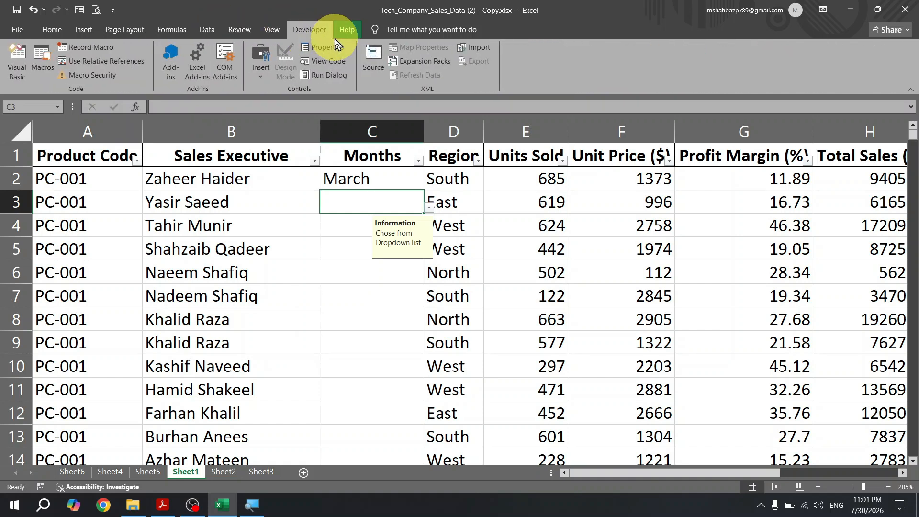